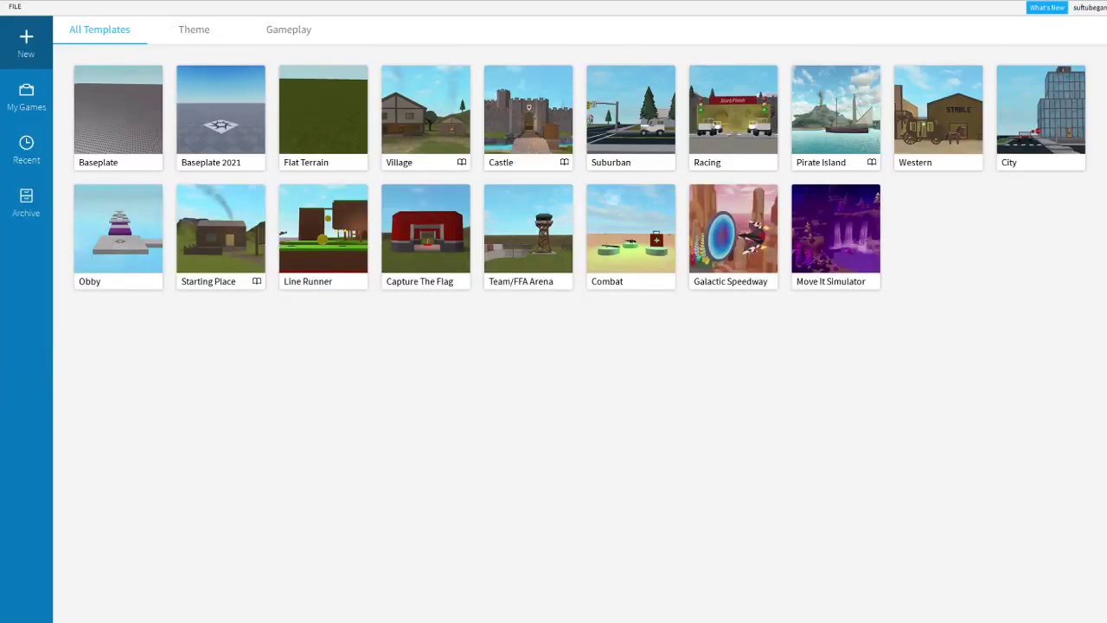
left_click(6, 90)
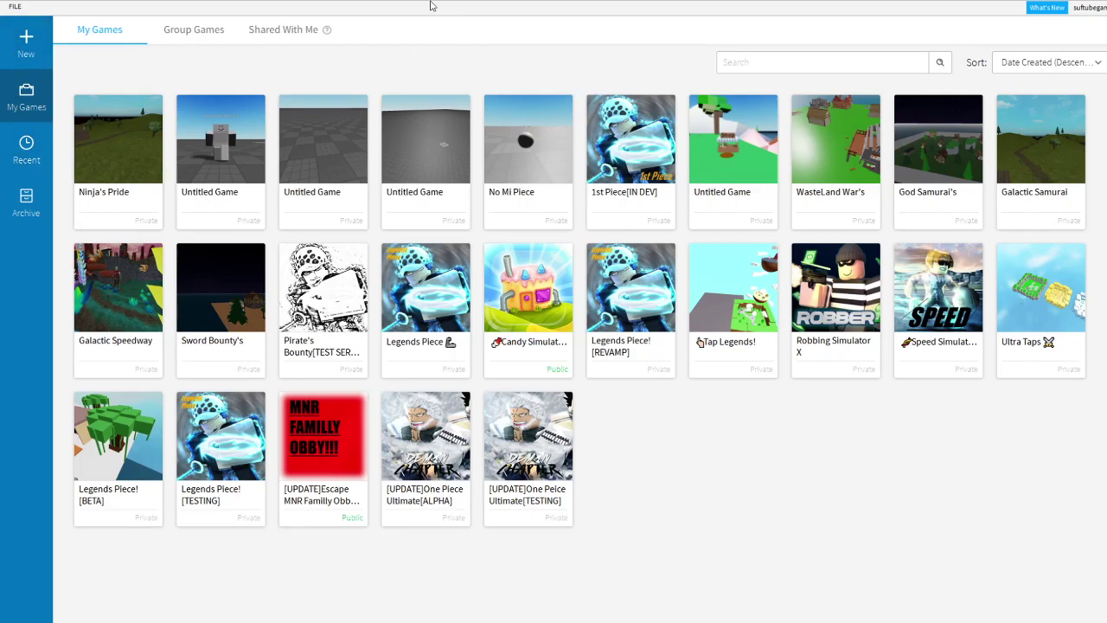
left_click(14, 57)
left_click(27, 107)
left_click(33, 52)
left_click(14, 106)
left_click(11, 35)
left_click(22, 95)
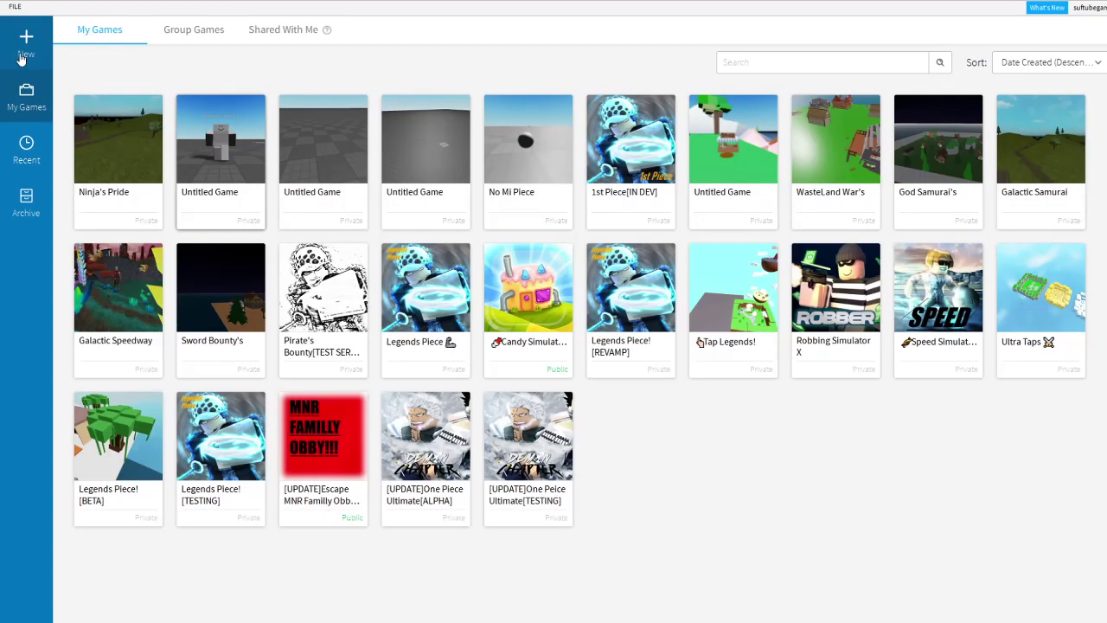
left_click(19, 50)
left_click(26, 93)
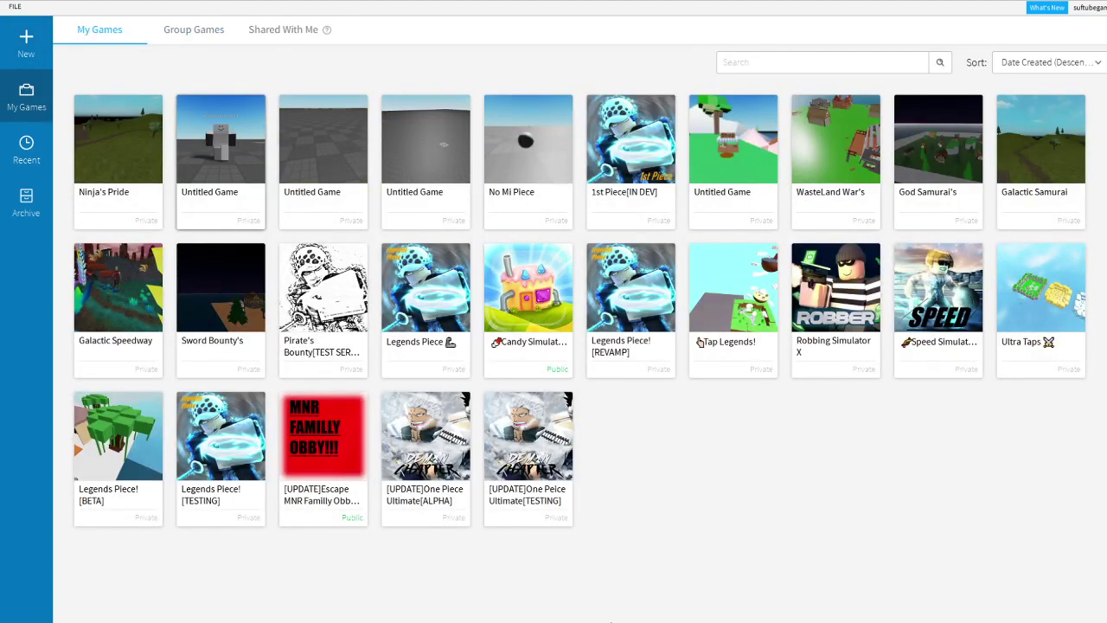
left_click(20, 61)
left_click(18, 102)
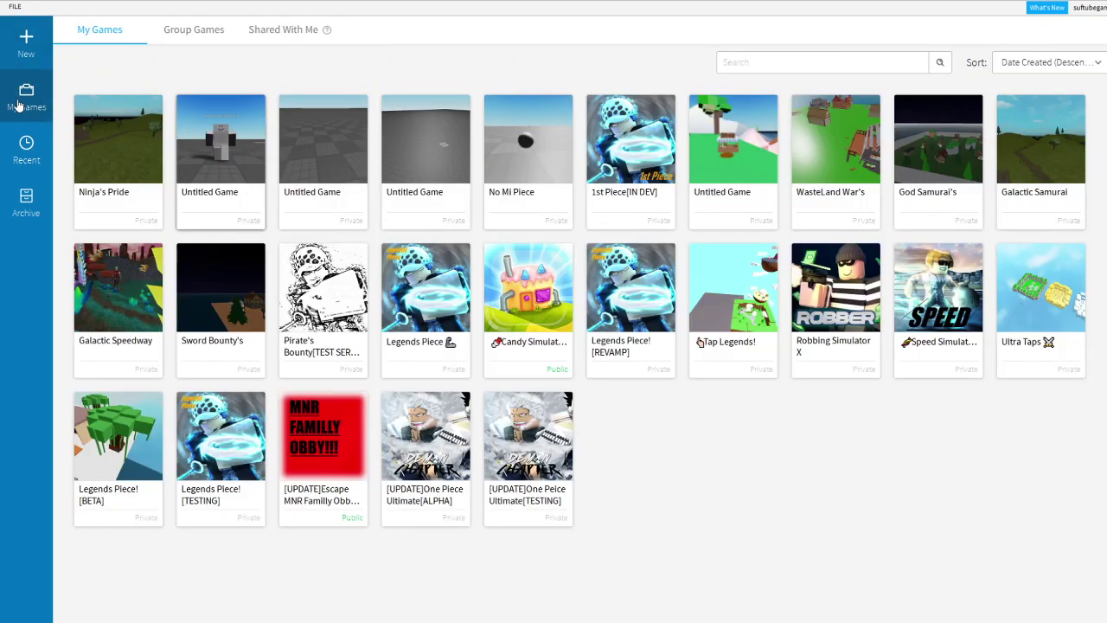
left_click(18, 38)
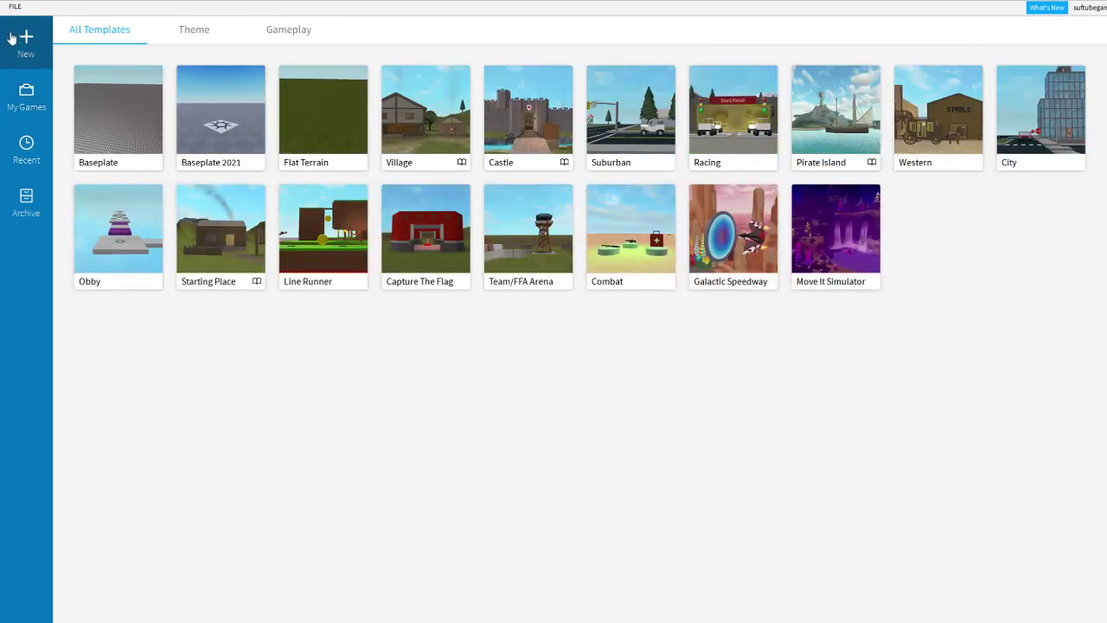
left_click(26, 87)
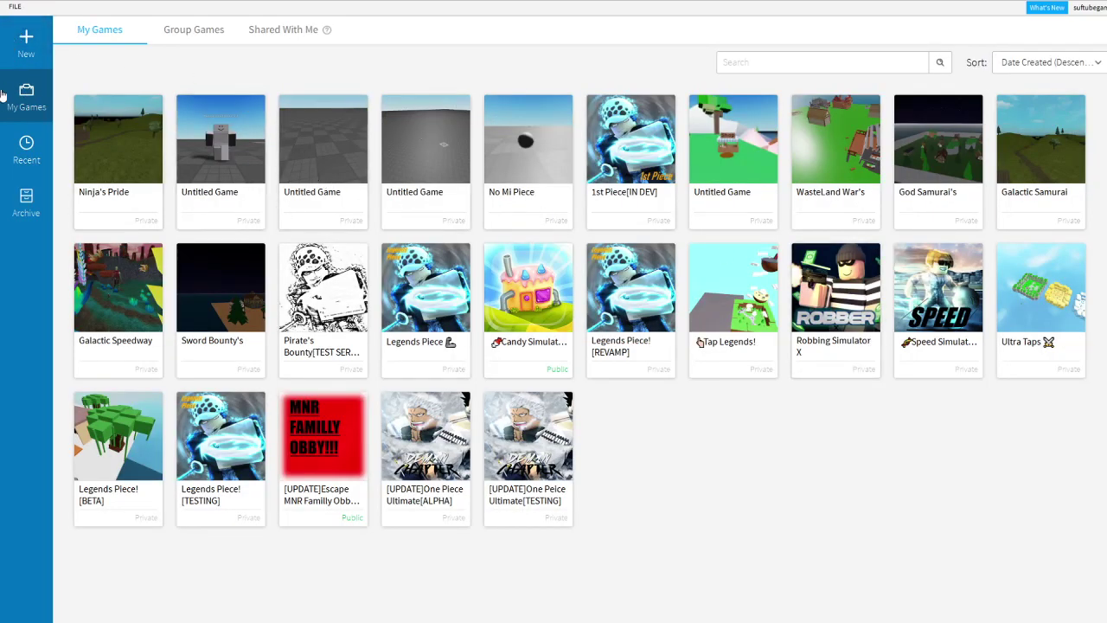
left_click(24, 53)
left_click(28, 117)
left_click(24, 53)
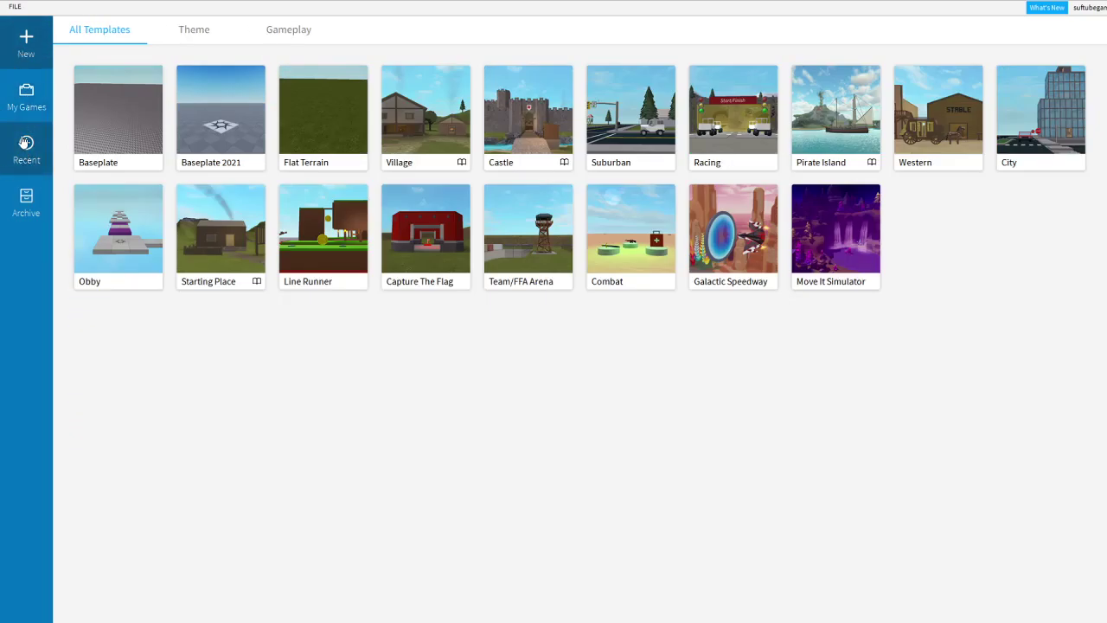
Open the first Beam Clash project from the recent games.
left_click(24, 138)
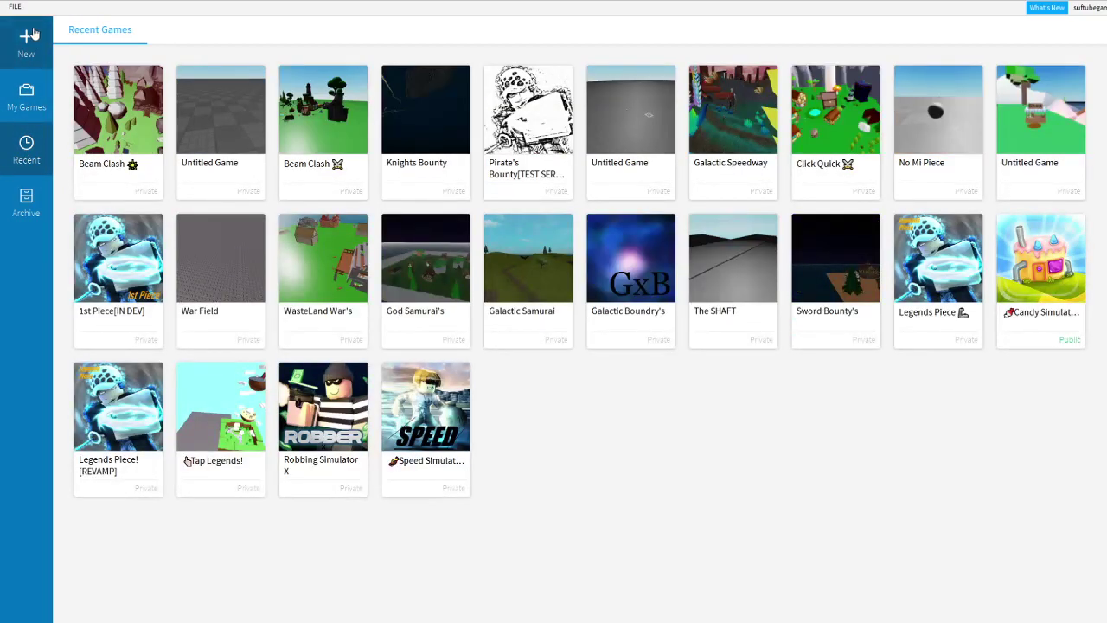
left_click(126, 118)
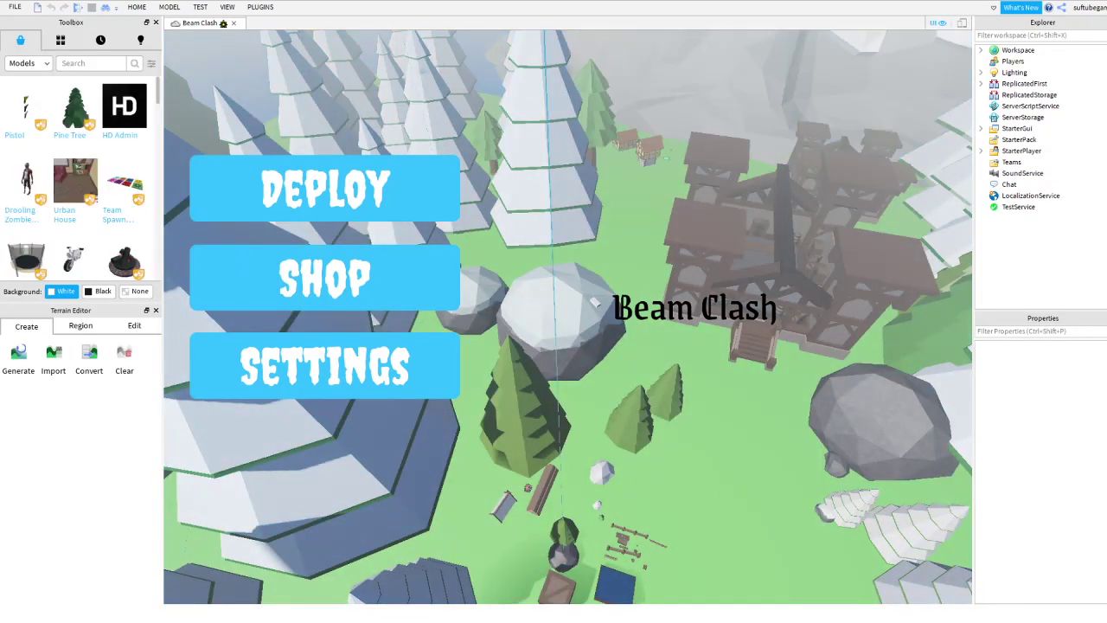
Start a playtest and deploy the character from the Beam Clash main menu into the map.
left_click(77, 8)
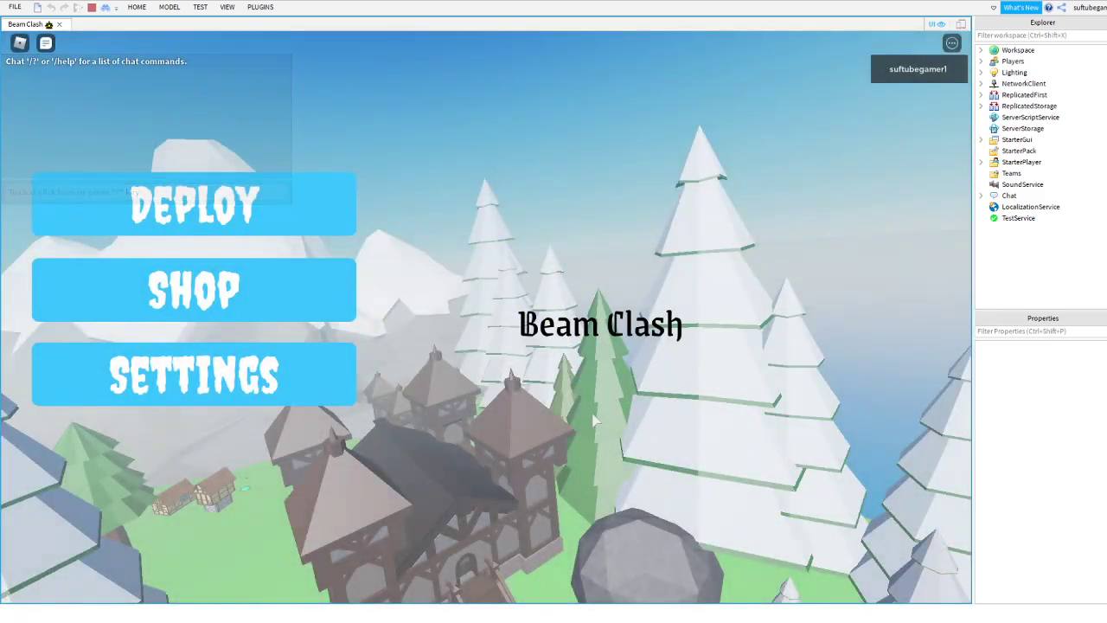
left_click(211, 220)
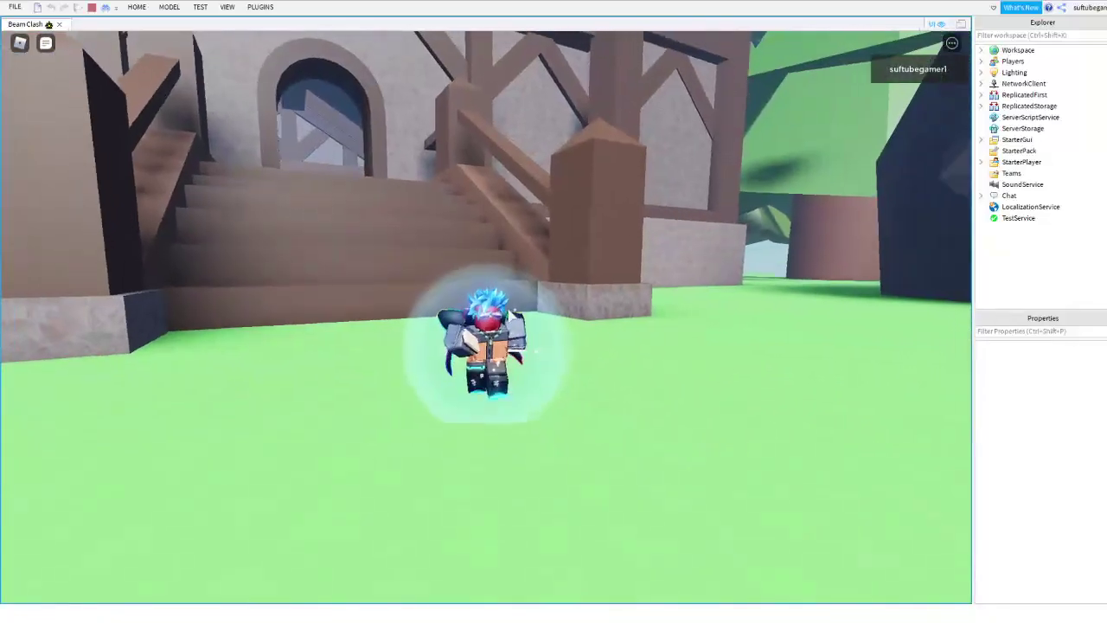
right_click_drag(497, 311, 497, 311)
scroll(498, 311, "down", 3)
scroll(497, 311, "up", 4)
scroll(497, 312, "up", 1)
Walk the character up the stairs into the barracks, look around the hall, and end the playtest.
key("w")
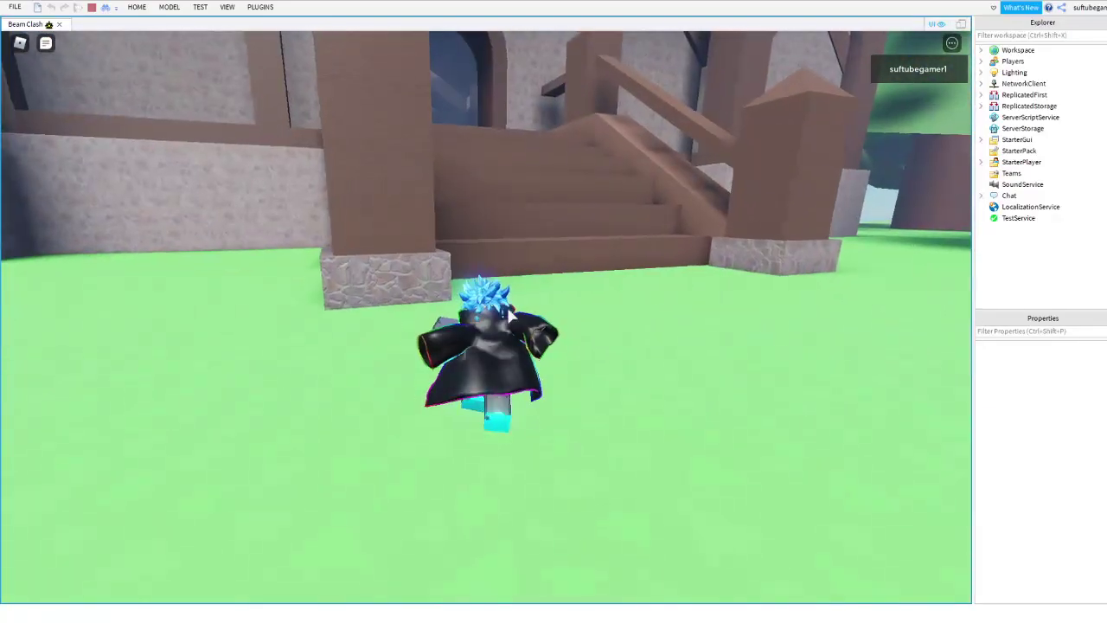
key("w")
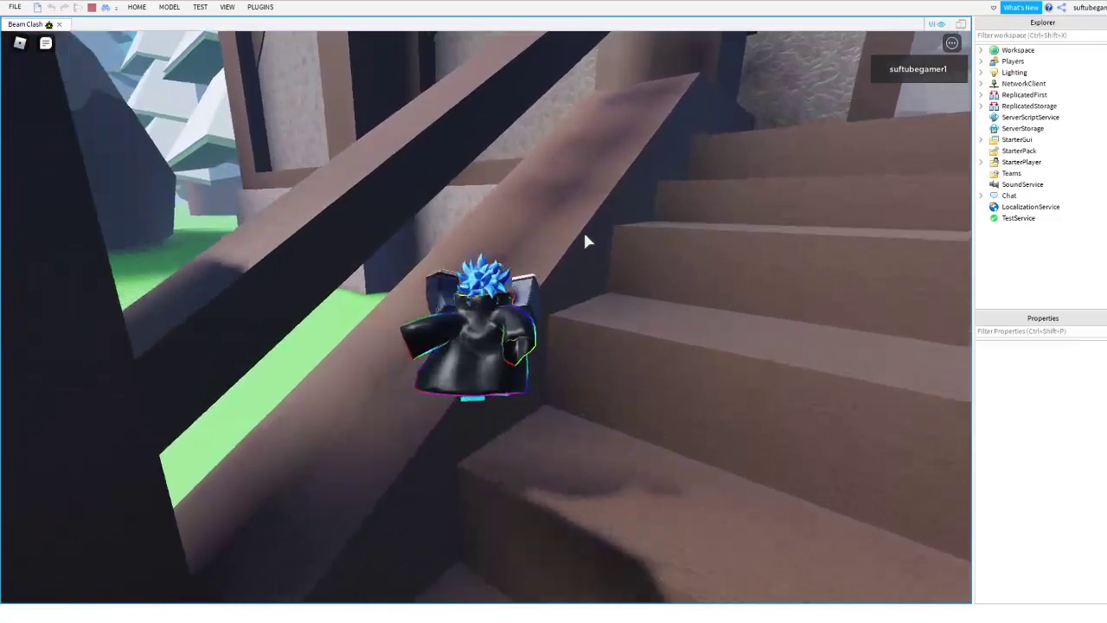
key("w")
right_click_drag(585, 233, 579, 236)
key("w")
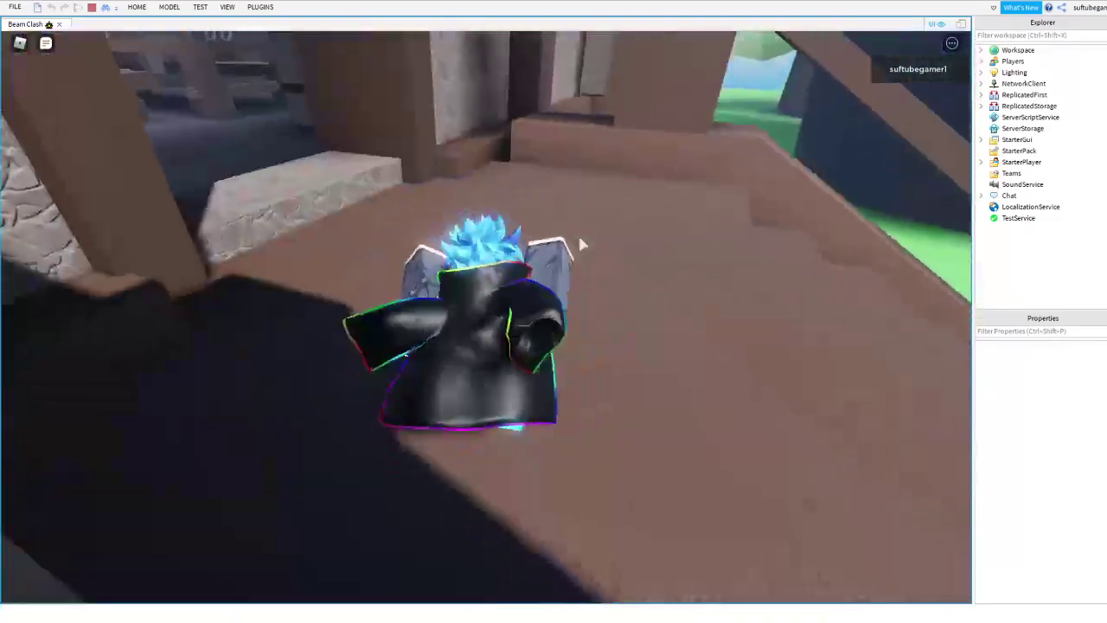
key("w")
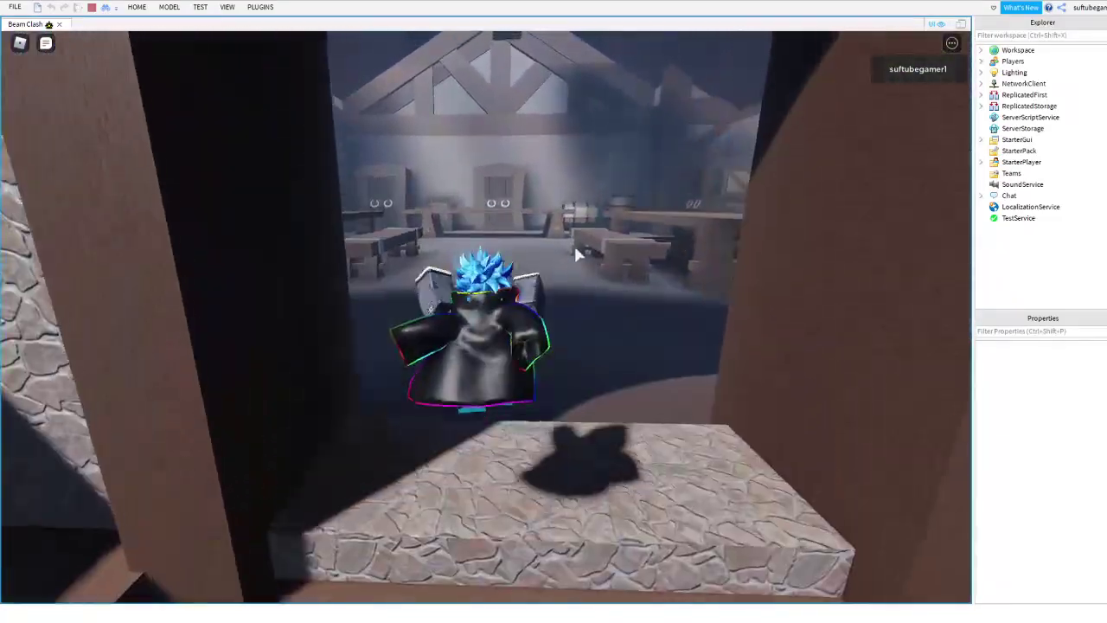
key("w")
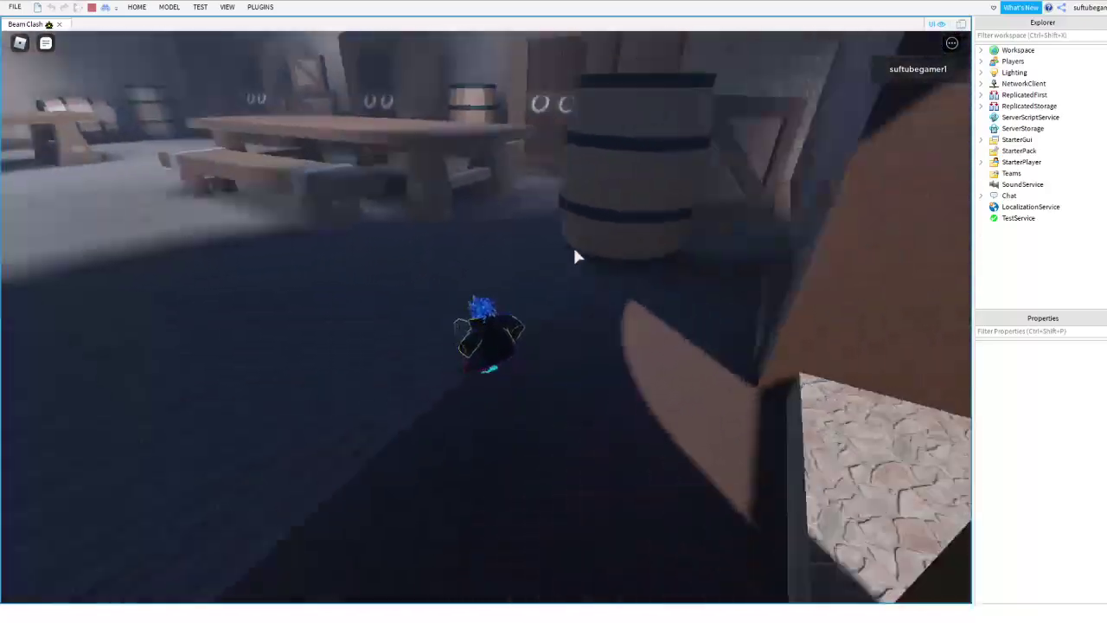
key("w")
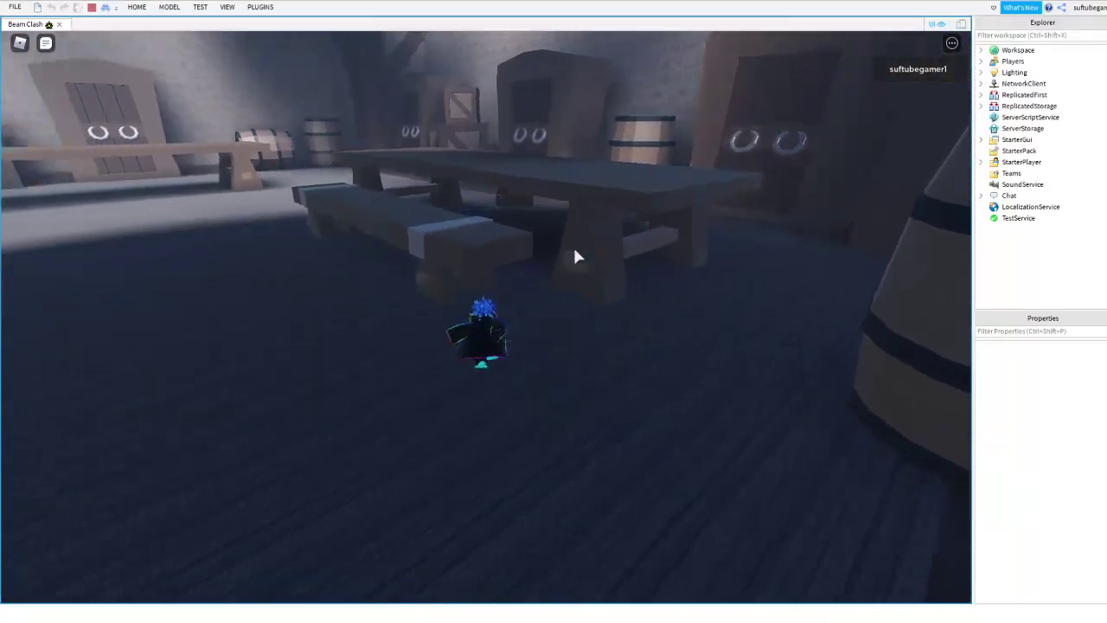
right_click_drag(574, 249, 574, 249)
key("w")
key("space")
key("a")
left_click(91, 12)
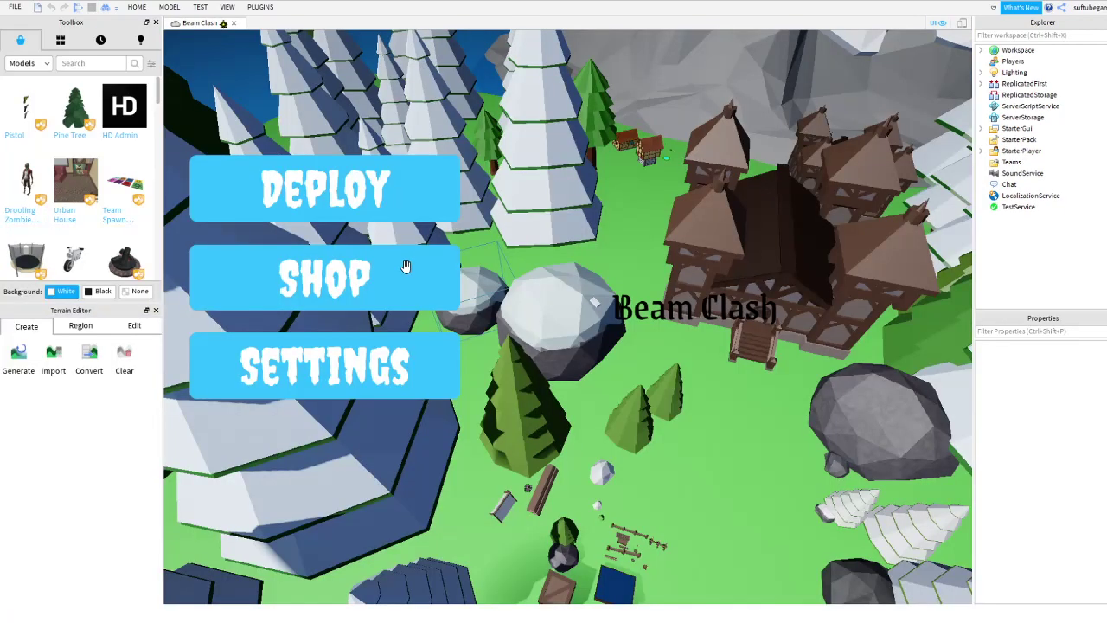
Scale down the front barracks model and shift it slightly on the grass.
right_click_drag(495, 287, 495, 287)
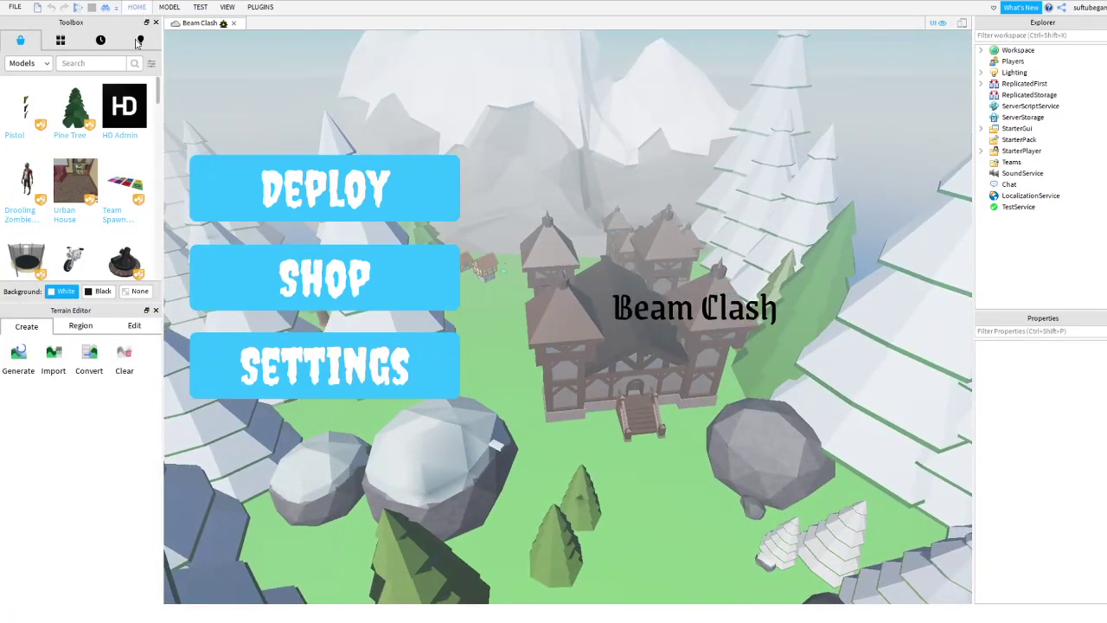
left_click(620, 334)
left_click_drag(630, 205, 626, 251)
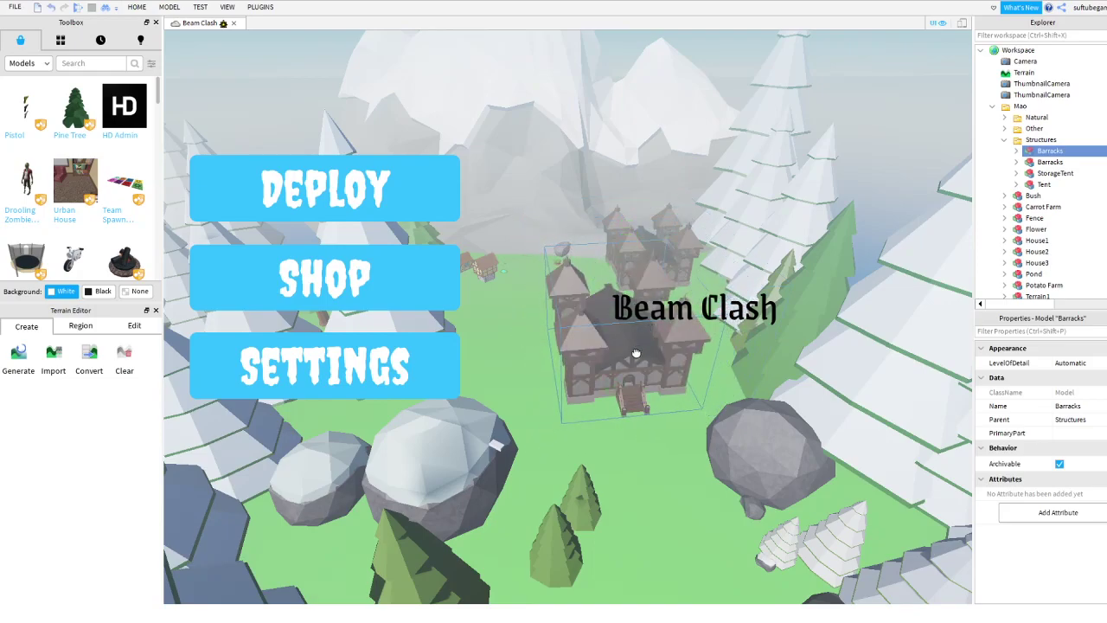
left_click_drag(632, 357, 617, 389)
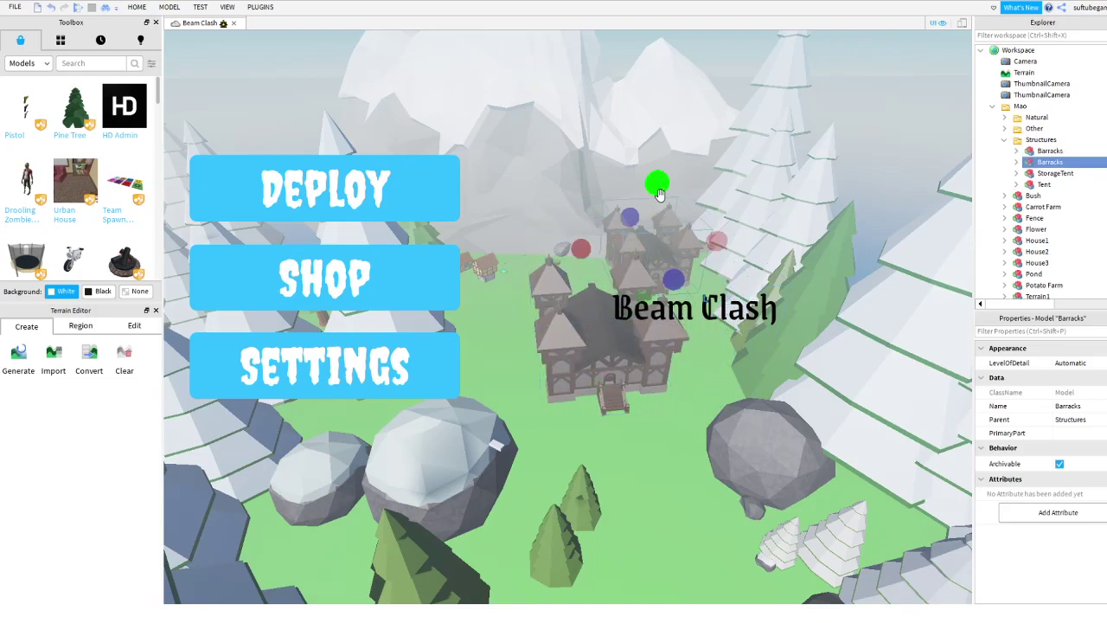
Enlarge the rear barracks slightly and scale the front barracks down a little further.
left_click_drag(658, 192, 669, 180)
left_click(699, 496)
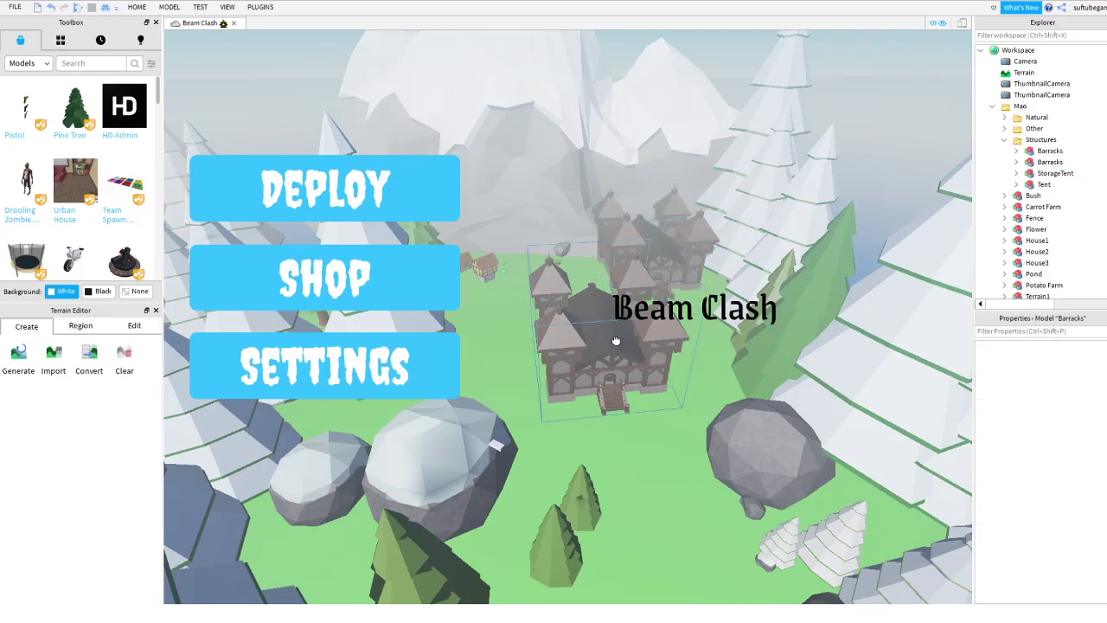
left_click(616, 341)
left_click_drag(604, 248, 609, 270)
left_click(679, 474)
Rotate CameraPart and reposition it beside the large rocks to reframe the main menu view of the barracks.
key("w")
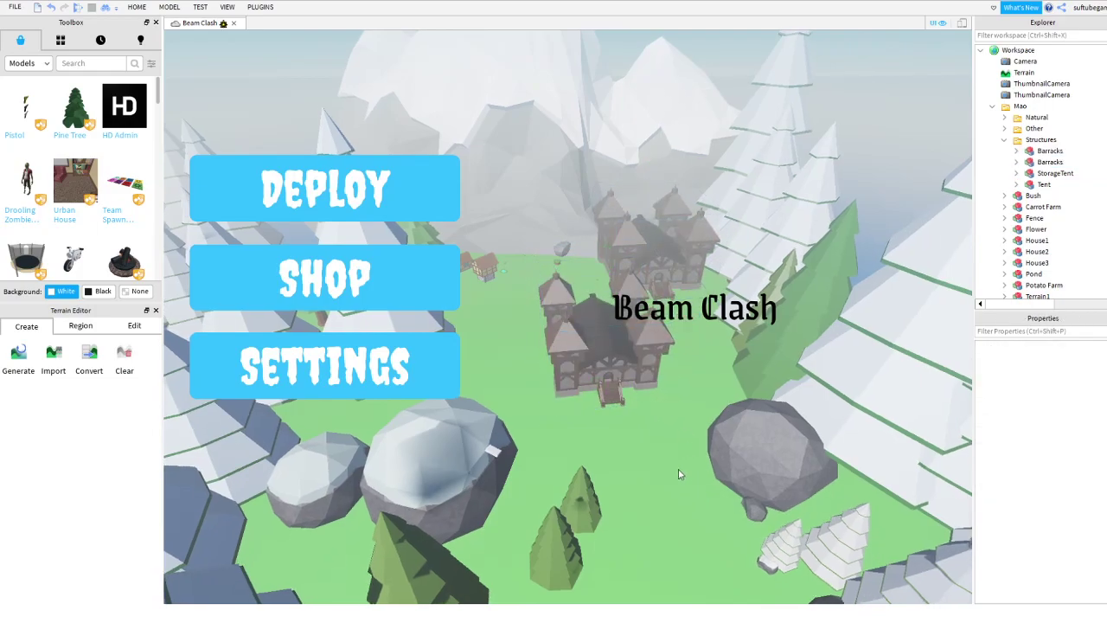
right_click_drag(678, 474, 732, 522)
key("w")
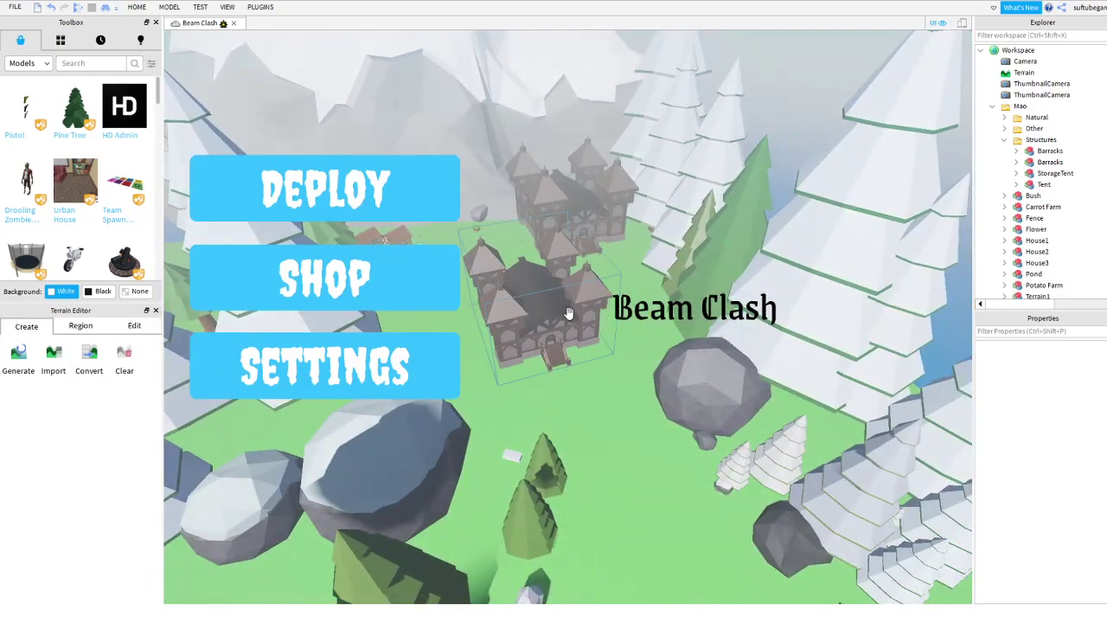
left_click(515, 459)
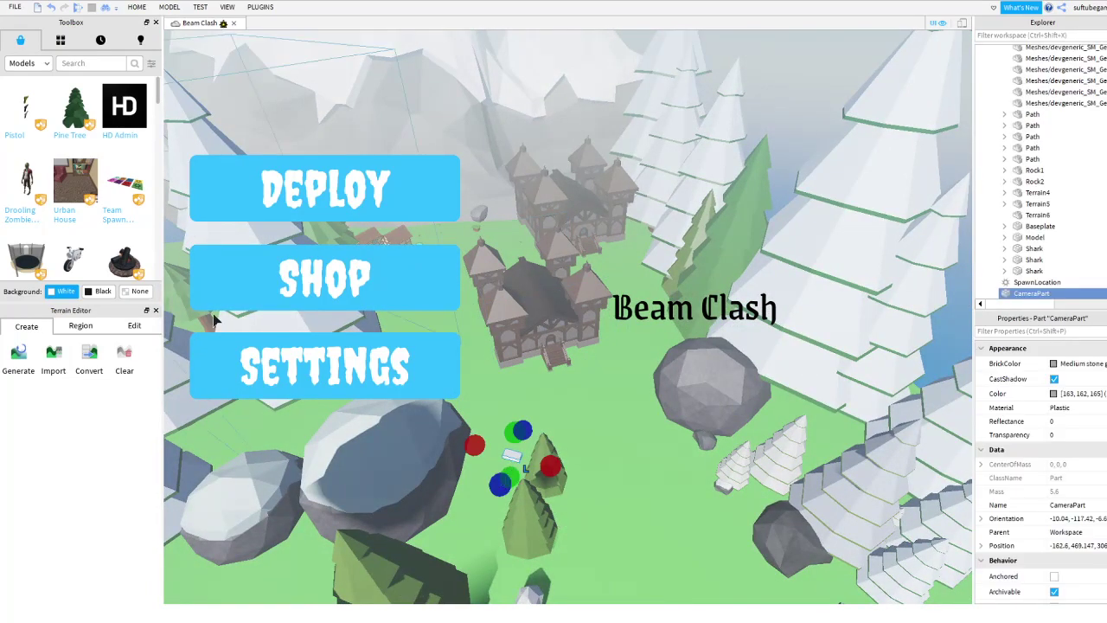
key("ctrl+4")
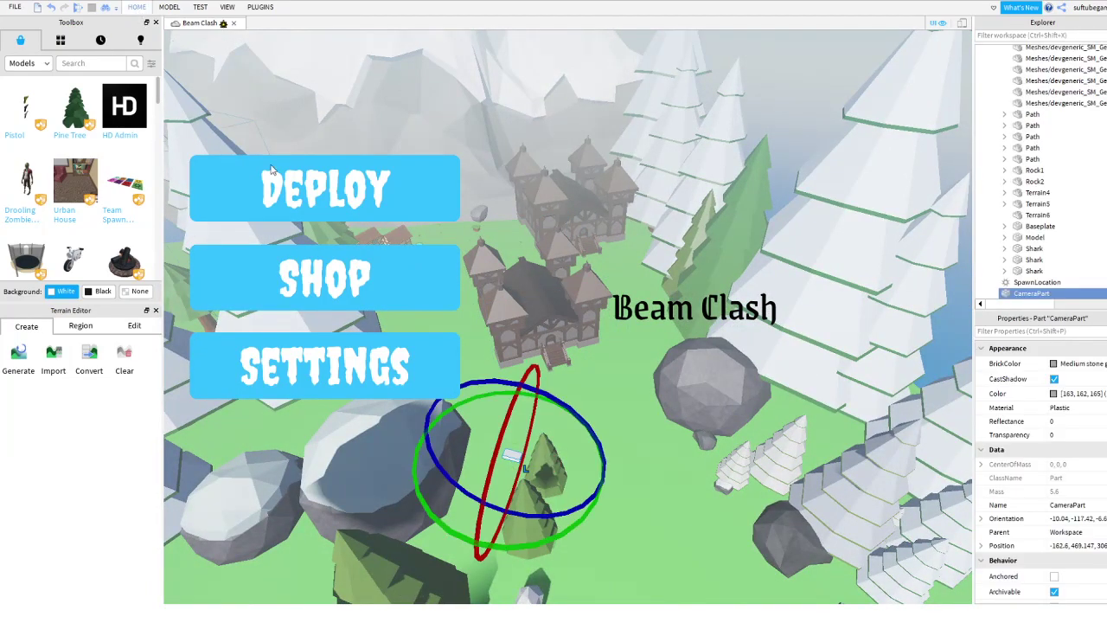
left_click_drag(510, 415, 514, 396)
left_click_drag(588, 513, 594, 508)
left_click(633, 506)
key("d")
key("w")
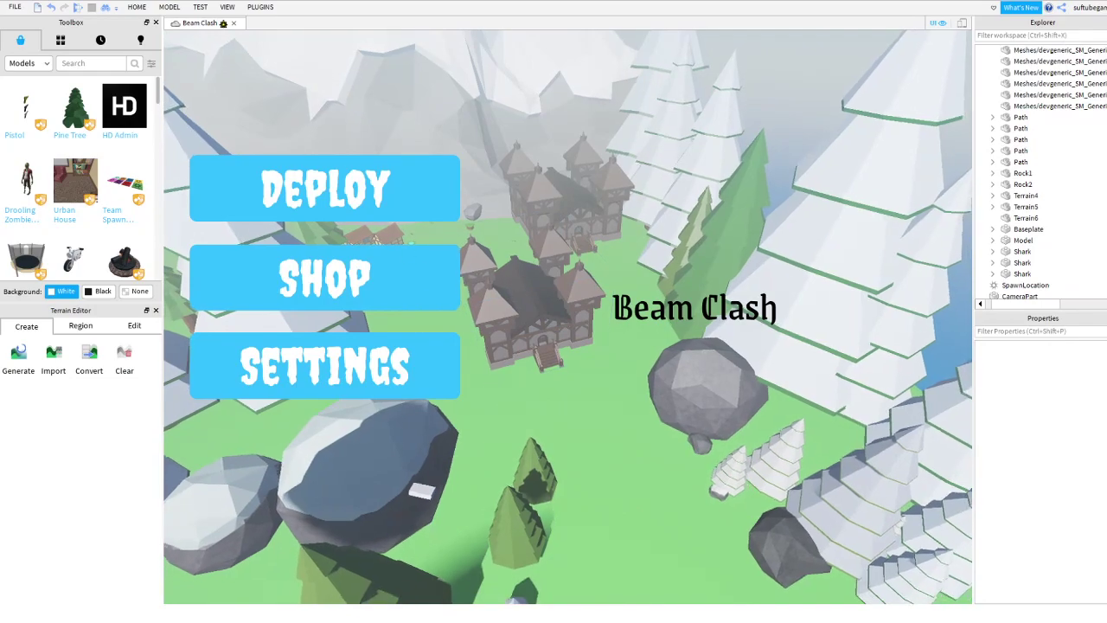
Playtest the game again to check the new menu camera view, and deploy the character into the map.
key("F5")
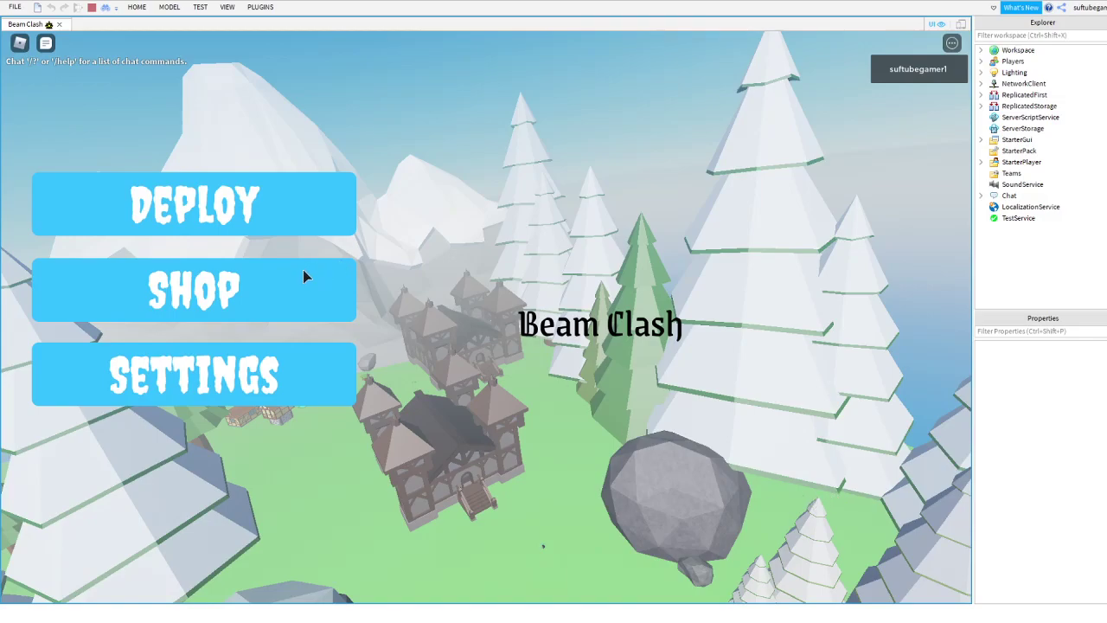
left_click(277, 215)
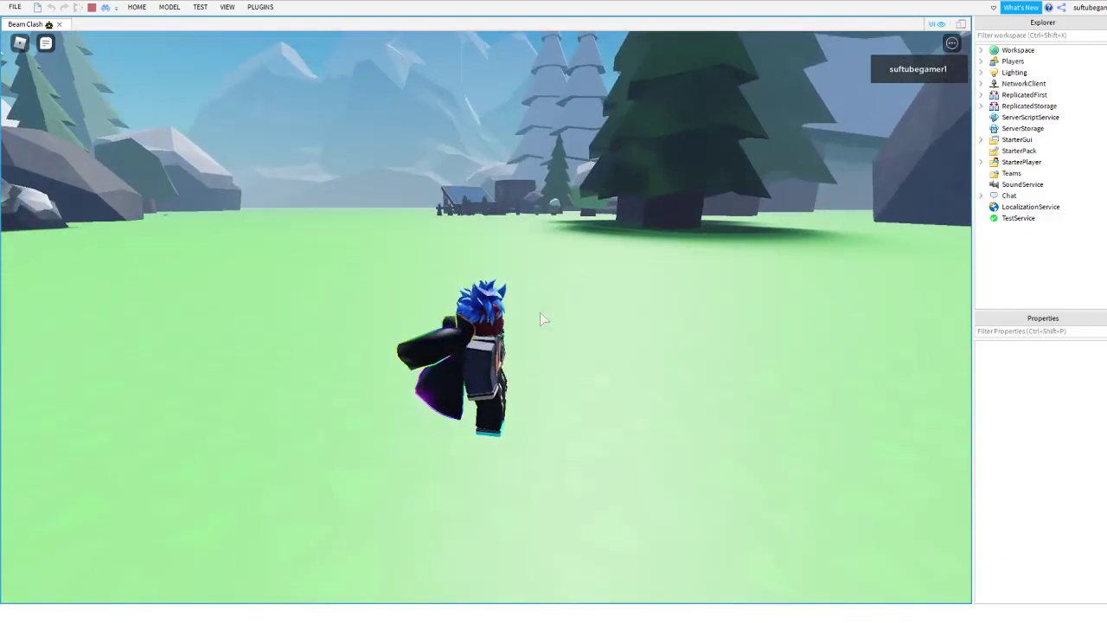
key("w")
scroll(540, 312, "down", 4)
right_click_drag(539, 312, 540, 312)
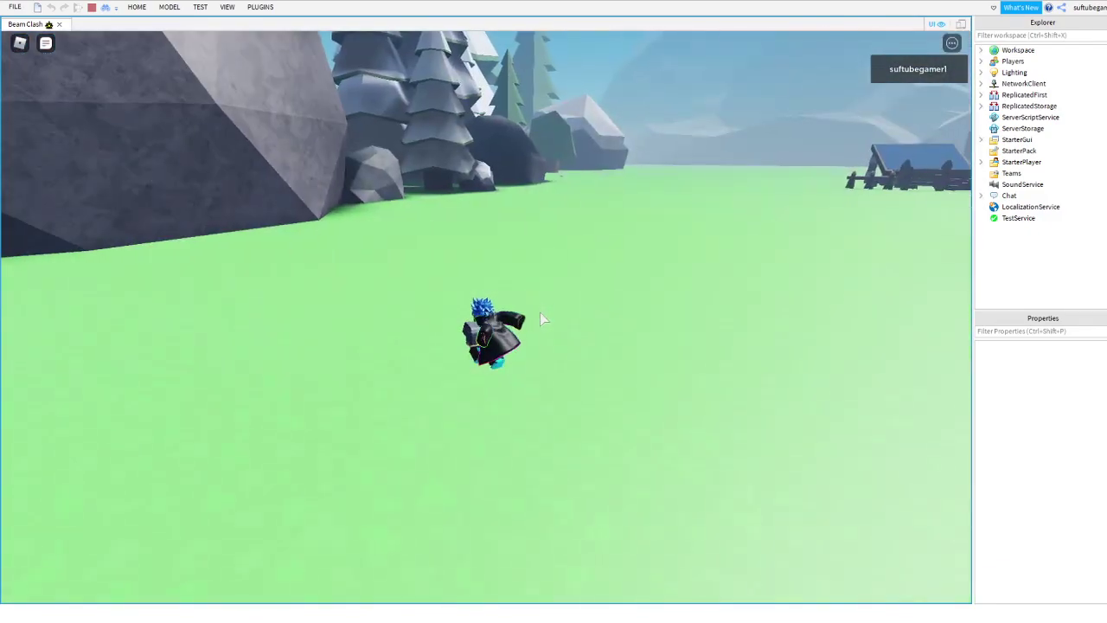
Walk the character across the open grass and towards the resized barracks to inspect the map.
key("w")
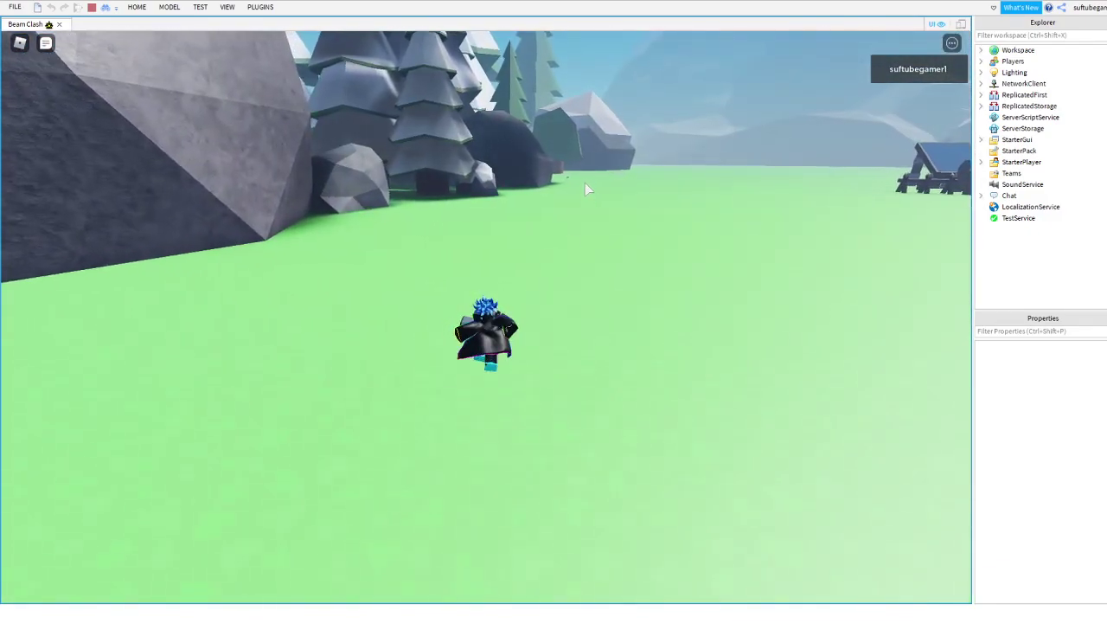
key("d")
right_click_drag(573, 195, 572, 193)
key("w")
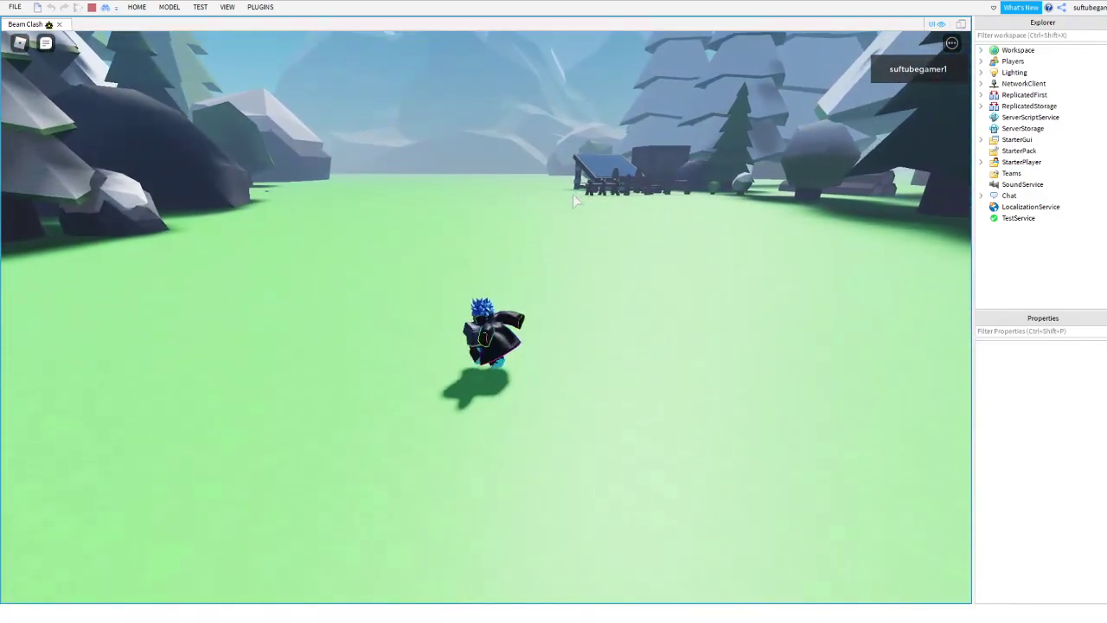
key("w")
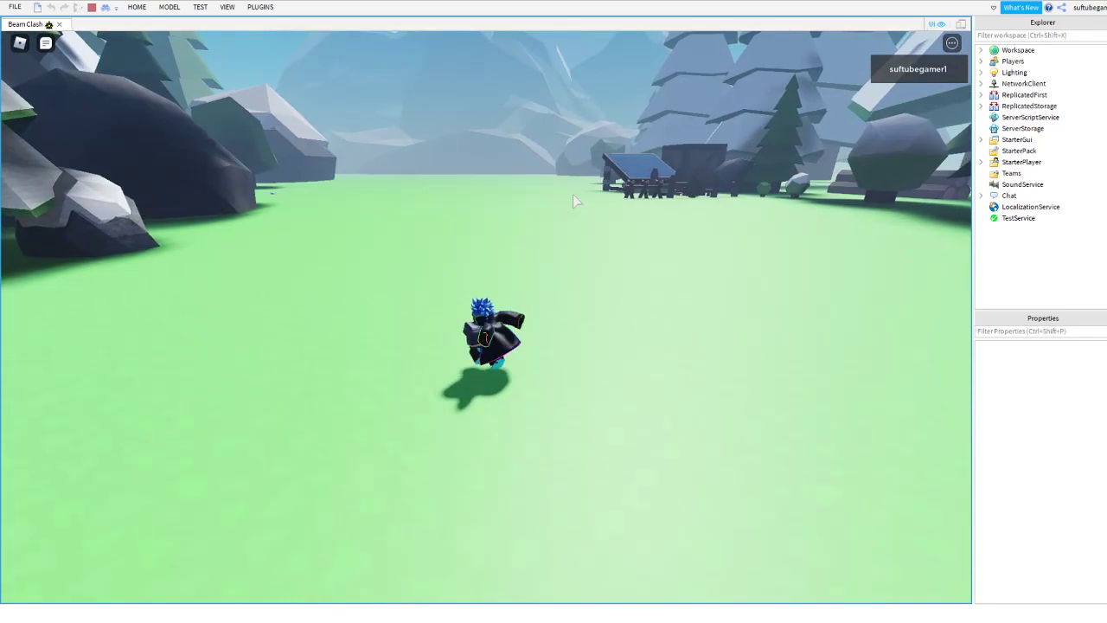
key("w")
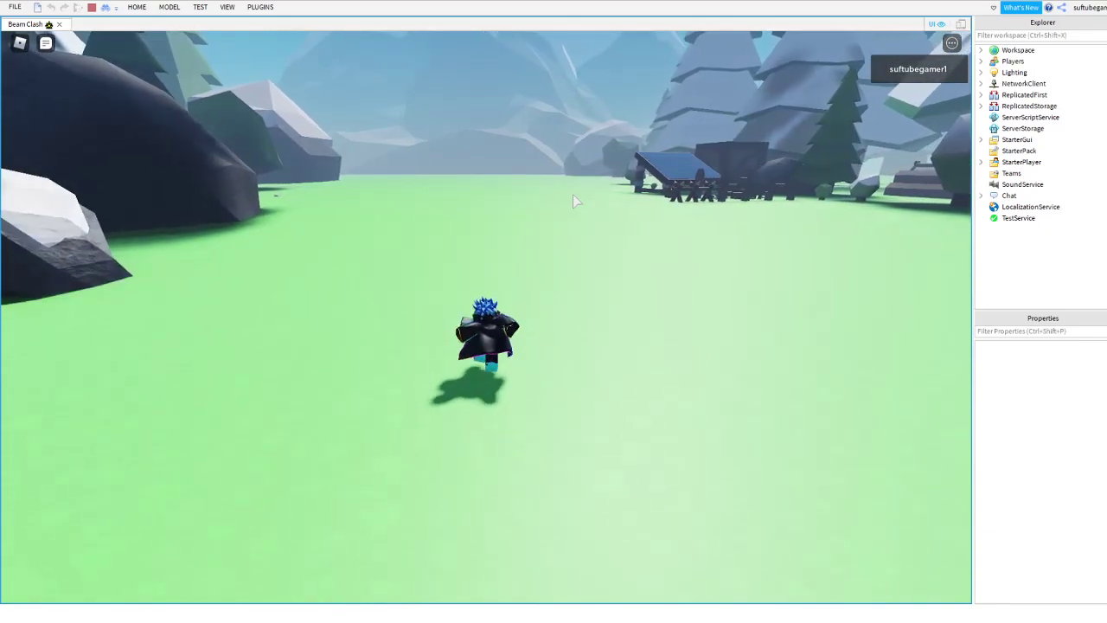
key("w")
mouse_move(573, 194)
right_mouse_down()
mouse_move(582, 180)
mouse_move(559, 190)
right_mouse_up()
key("w")
key("w")
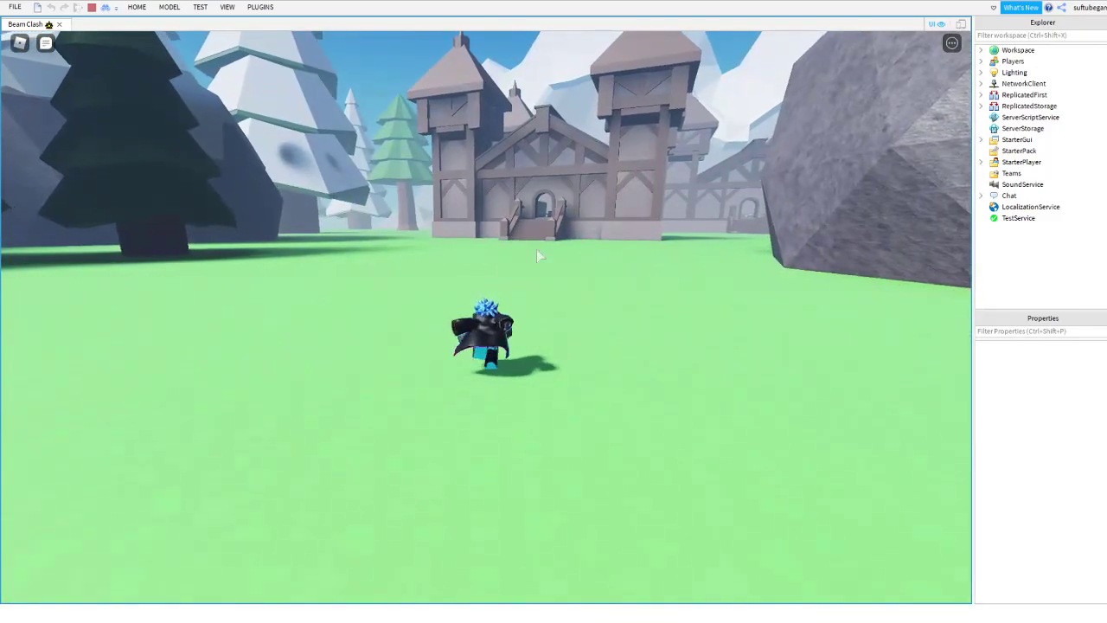
Walk the character across the grass to the foot of the front barracks' entrance stairs.
key("w")
right_click_drag(572, 311, 574, 318)
key("w")
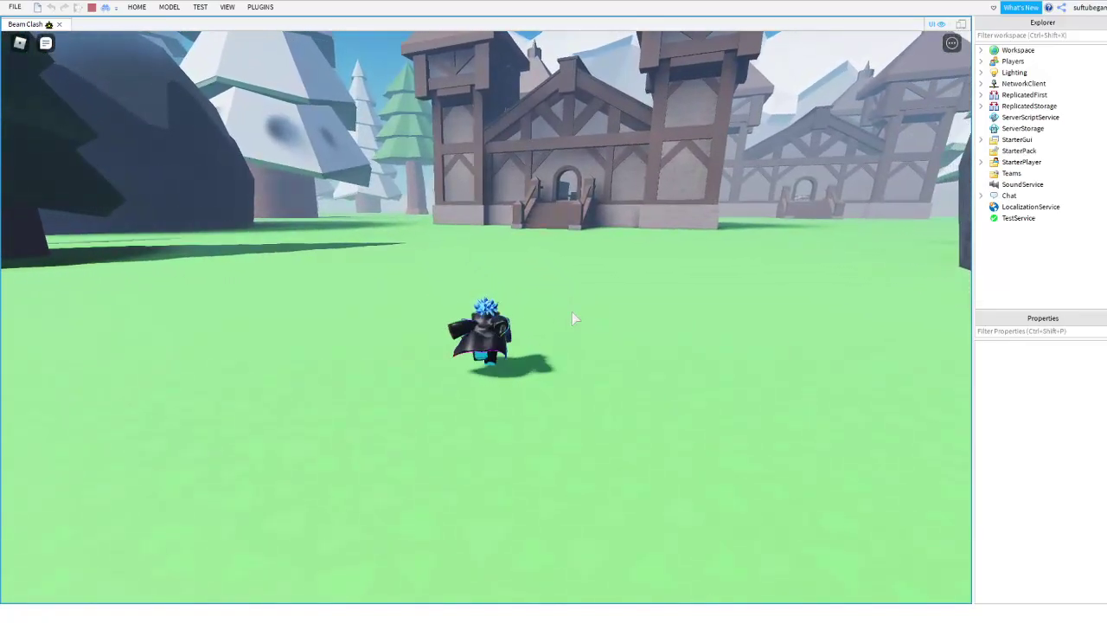
key("w")
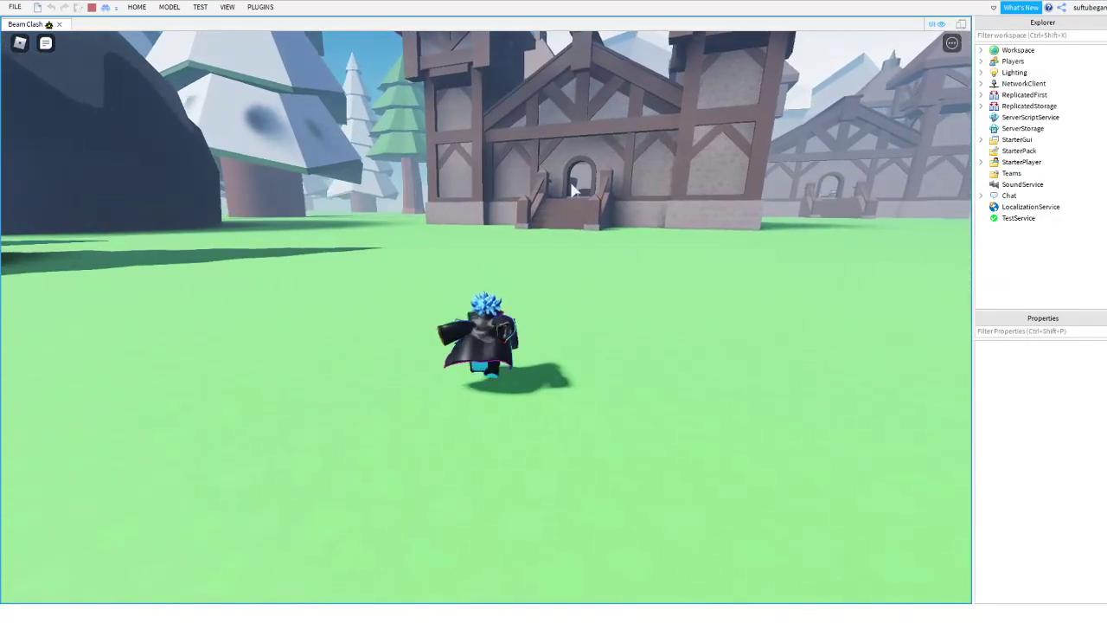
key("w")
right_click_drag(513, 229, 512, 229)
key("w")
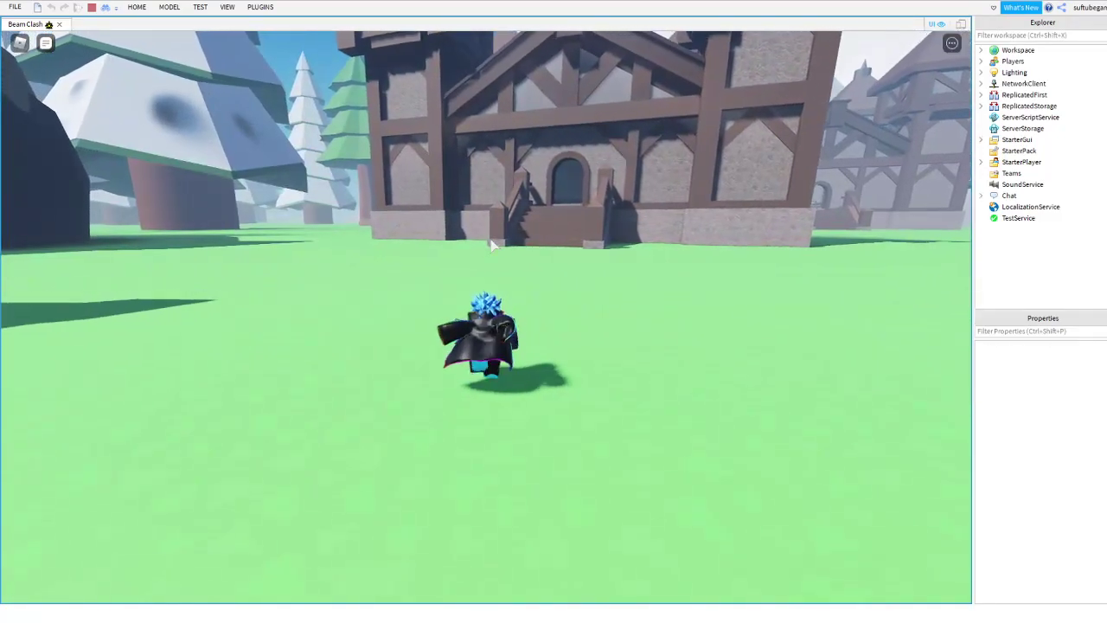
key("w")
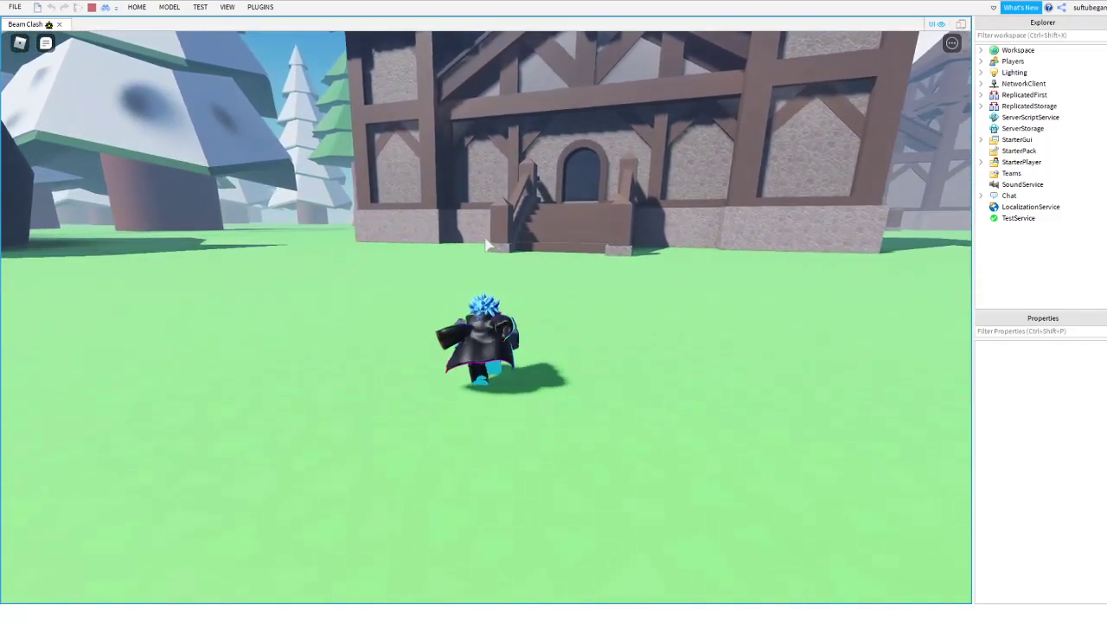
key("w")
right_click_drag(519, 302, 519, 302)
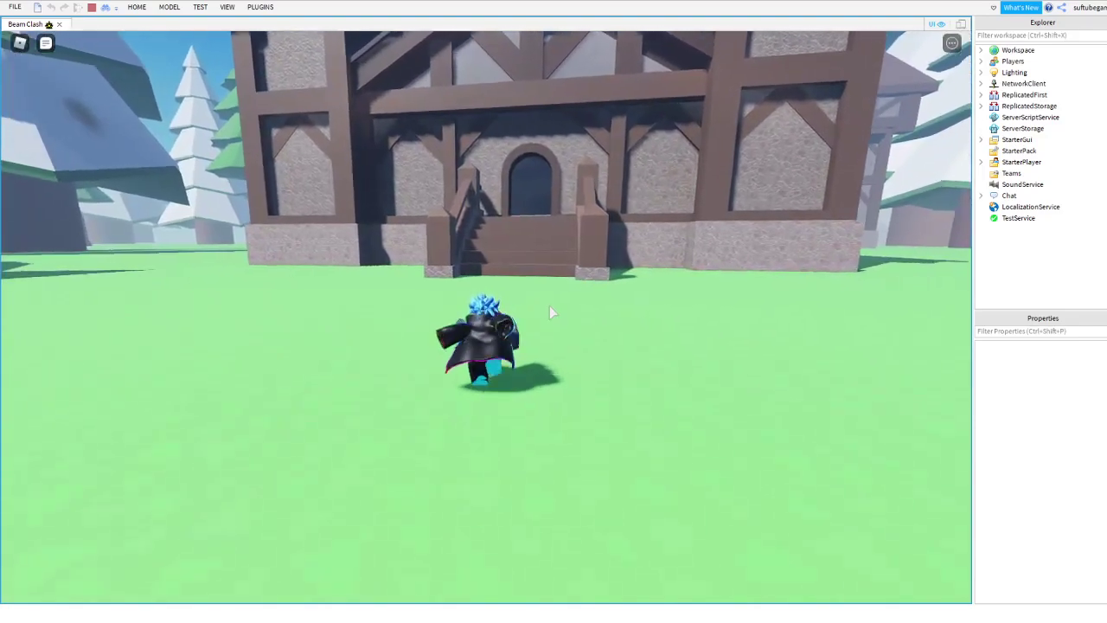
key("w")
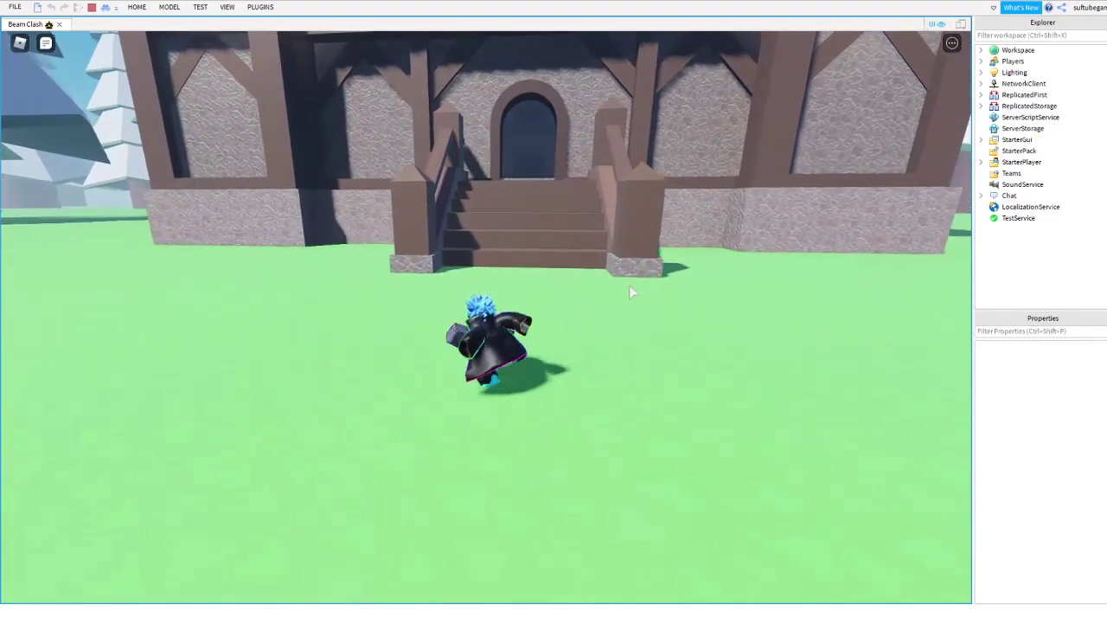
Compare the character's size with the barracks stairs, climb them and enter through the arched doorway.
key("w")
scroll(633, 303, "down", 3)
right_click_drag(632, 310, 632, 309)
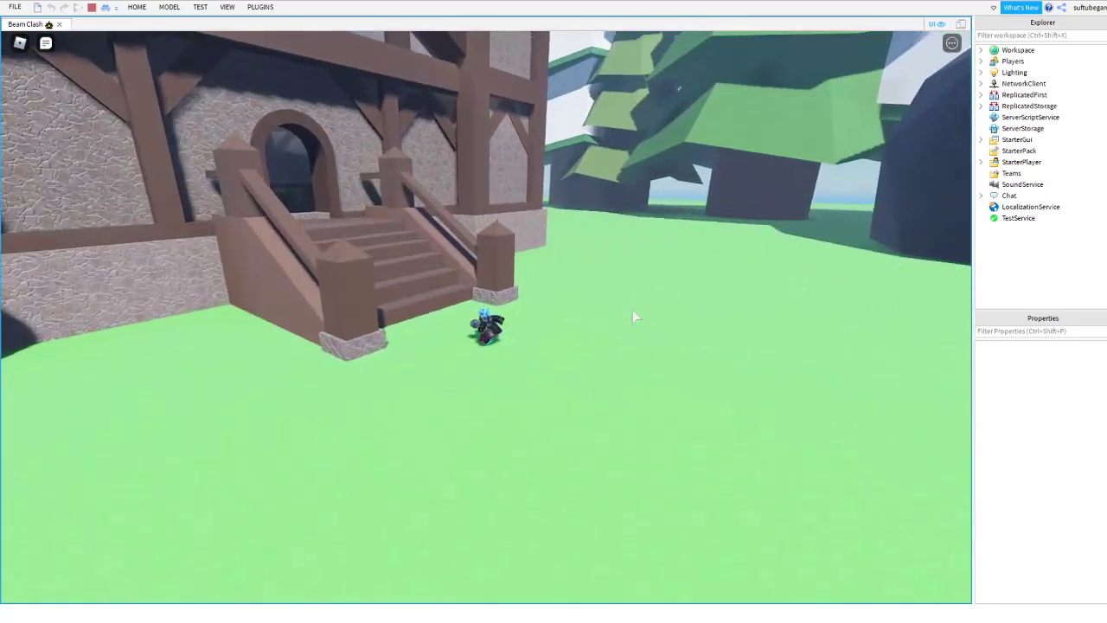
key("w")
scroll(632, 310, "up", 3)
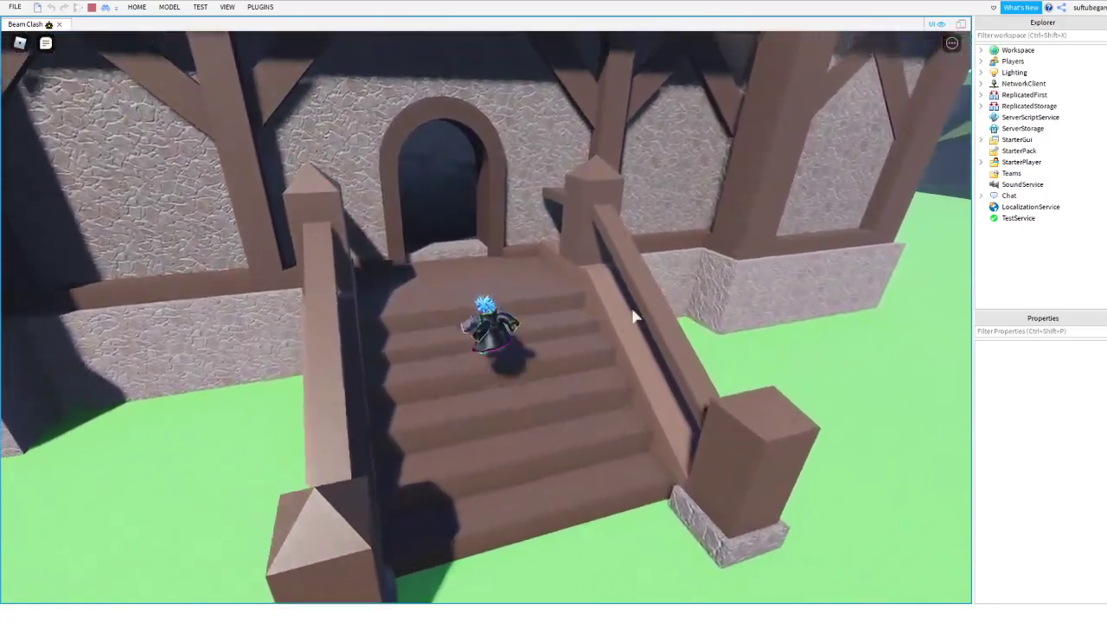
key("w")
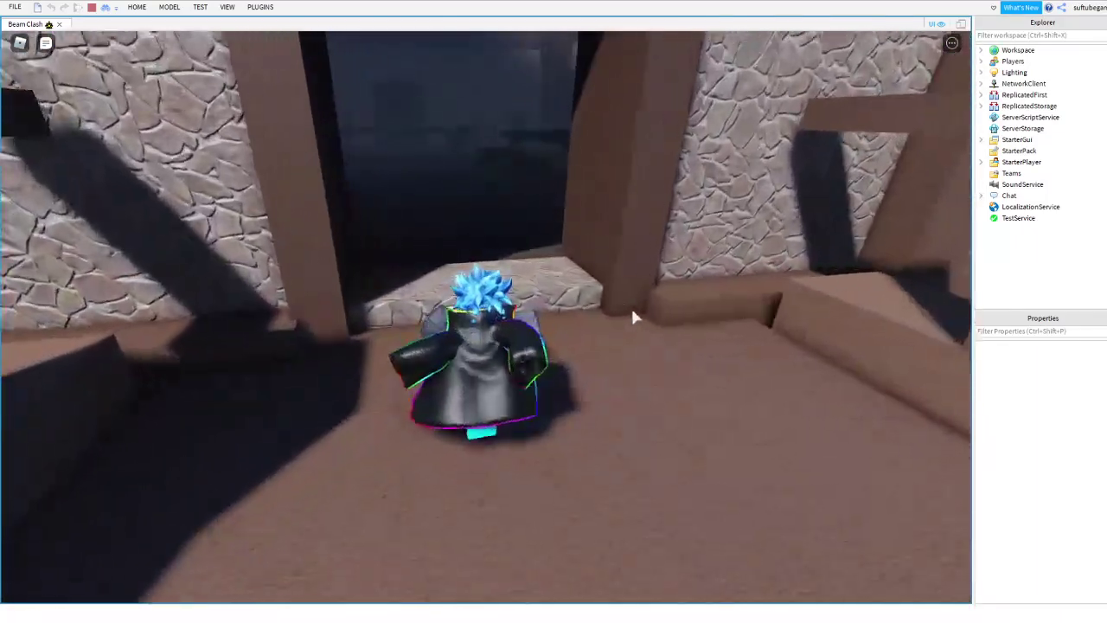
key("w")
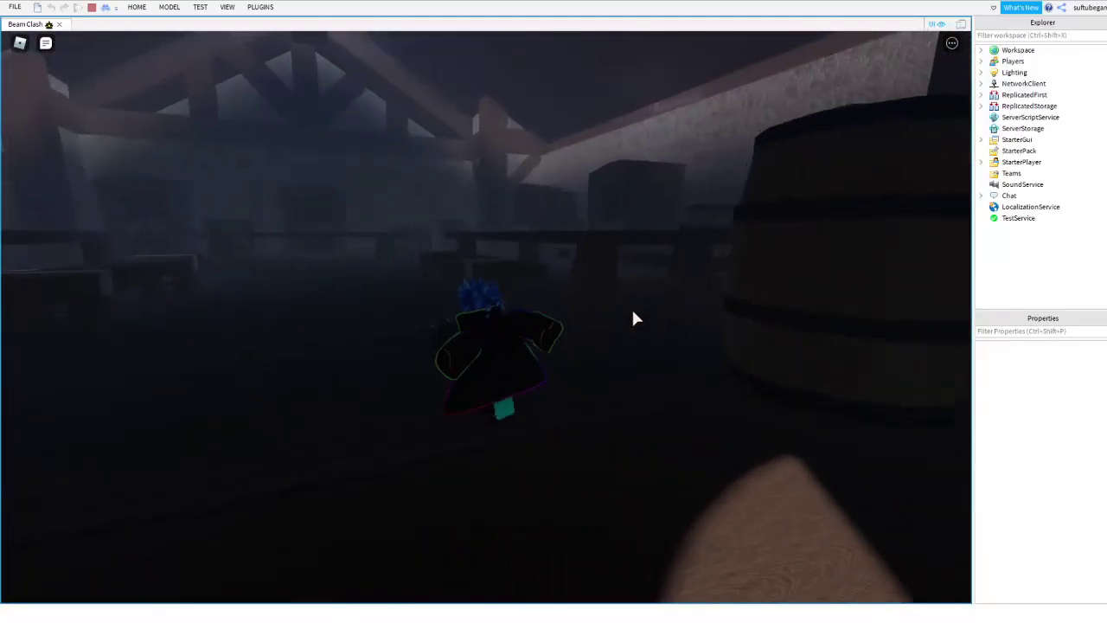
Explore the dark barracks interior around the tables, benches and barrels.
key("w")
right_click_drag(632, 310, 632, 310)
key("s")
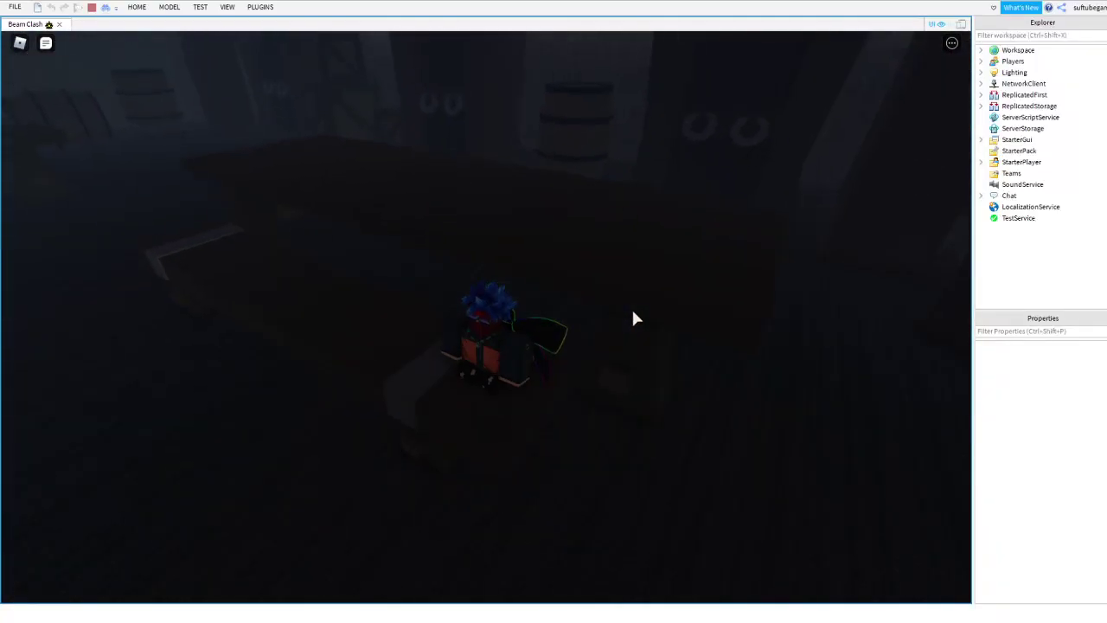
key("w")
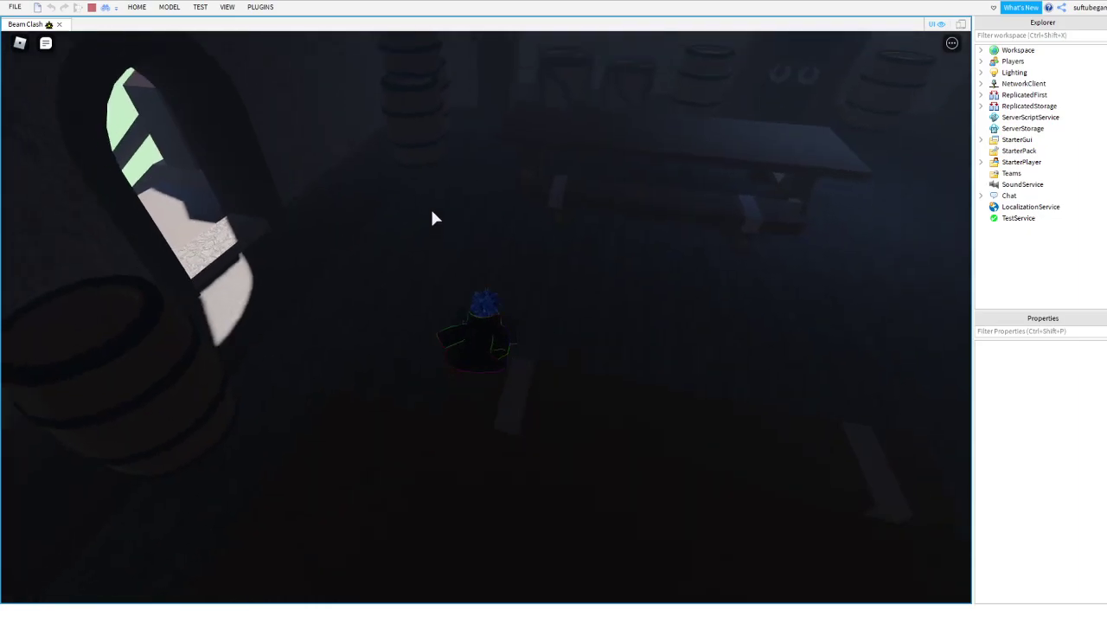
key("w")
right_click_drag(469, 302, 469, 303)
key("w")
key("a")
key("w")
key("d")
key("w")
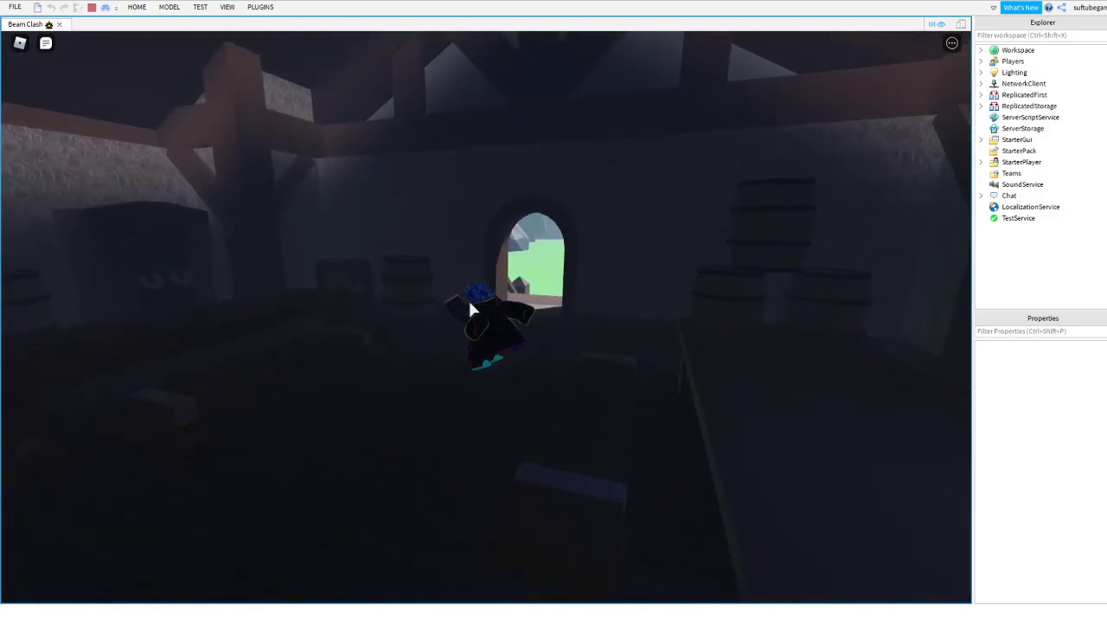
Walk the character back out through the arched doorway and jump down the entrance stairs.
key("w")
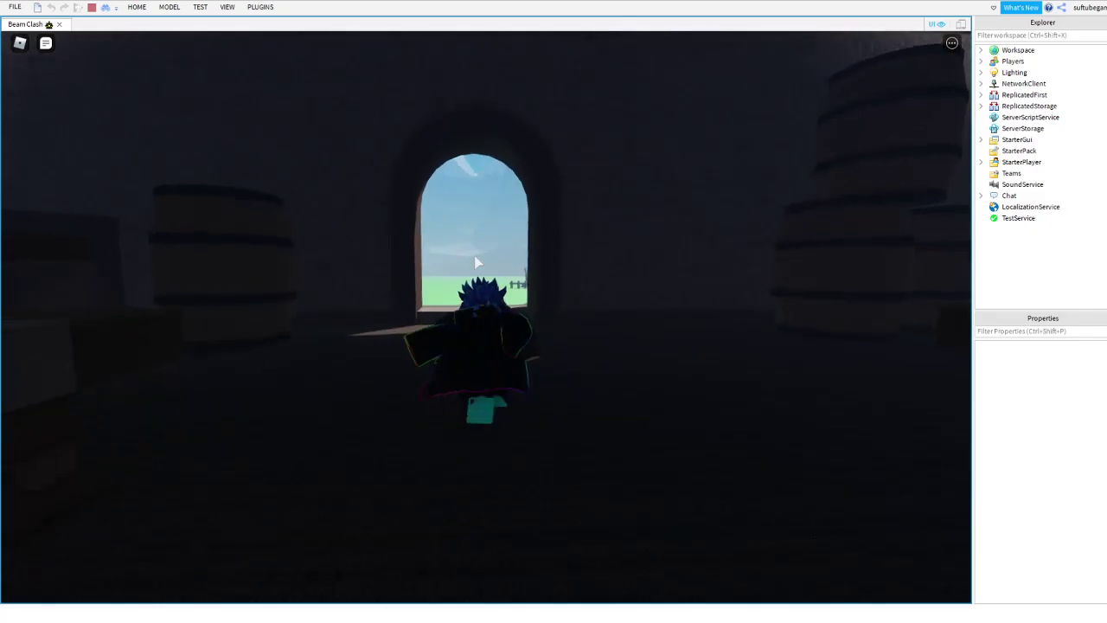
key("w")
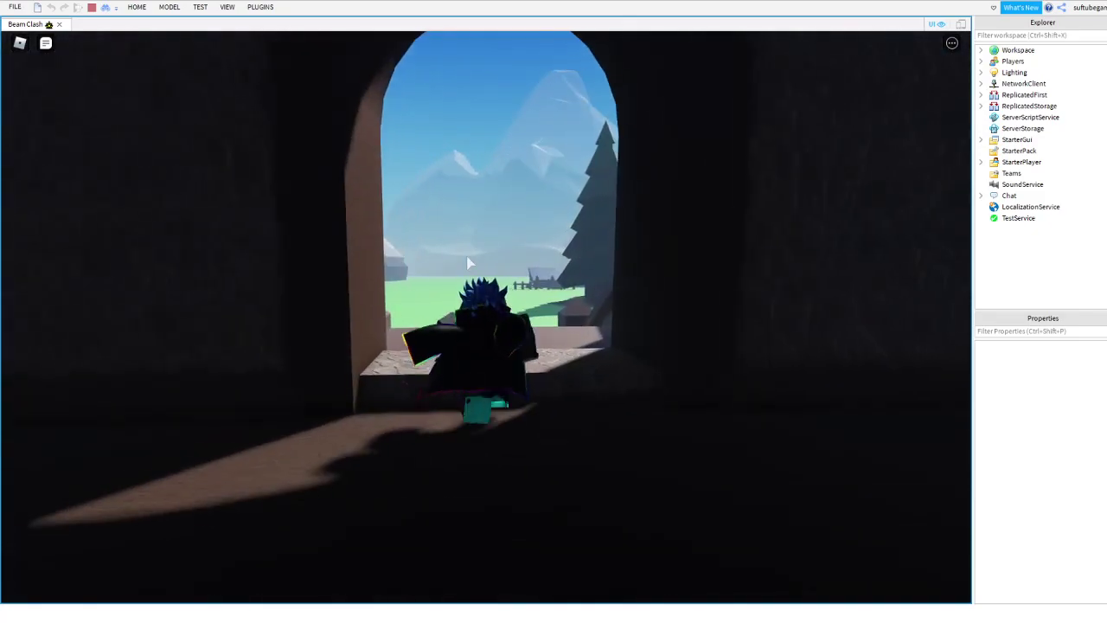
key("w")
key("space")
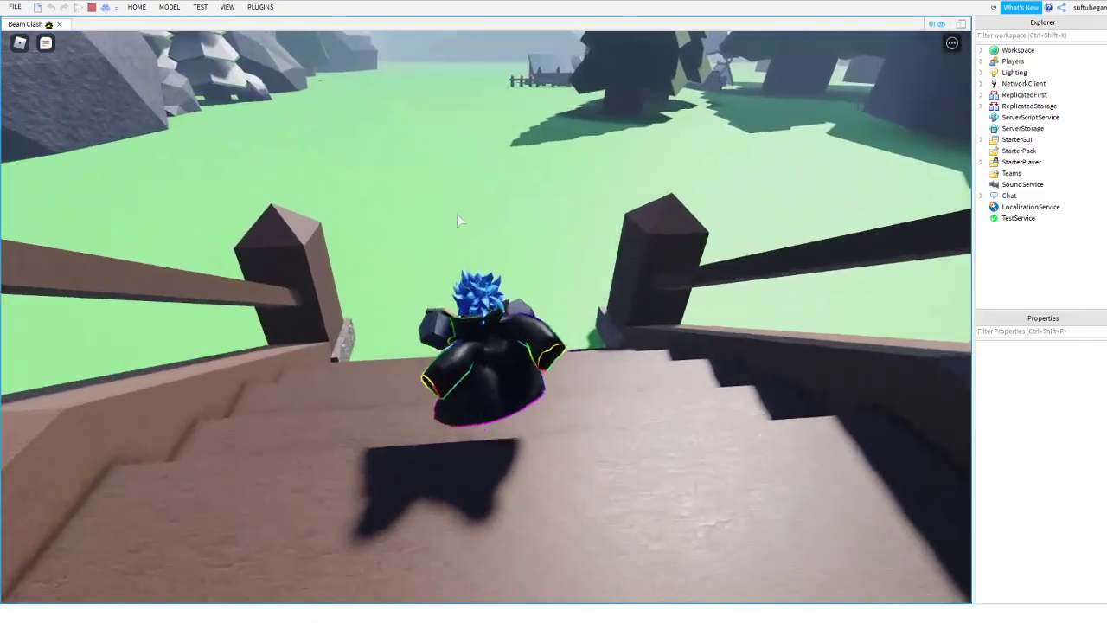
Run the character away from the barracks across the open grass to inspect the surrounding trees, rocks and fence.
key("w")
mouse_move(457, 213)
right_mouse_down()
mouse_move(443, 203)
mouse_move(437, 211)
right_mouse_up()
key("space")
scroll(442, 203, "down", 6)
key("w")
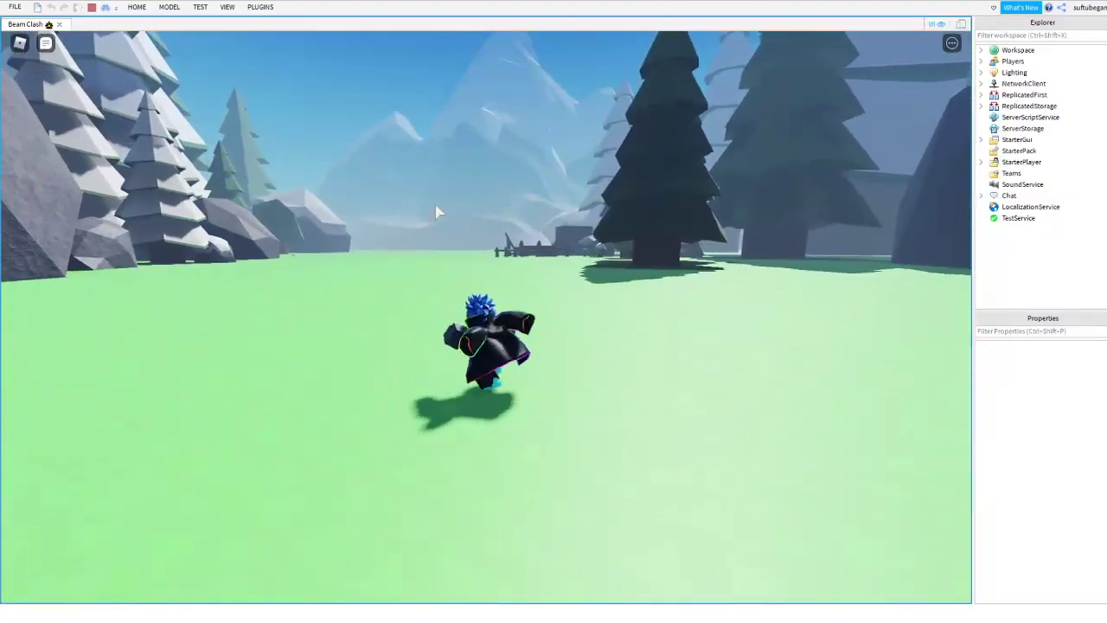
right_click_drag(435, 213, 464, 206)
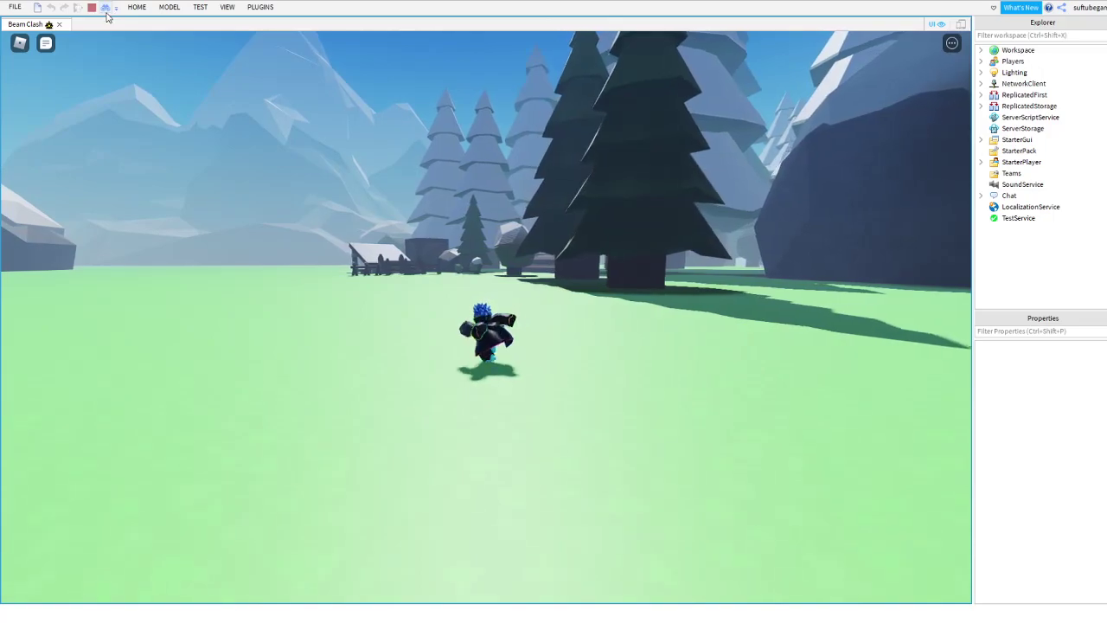
key("w")
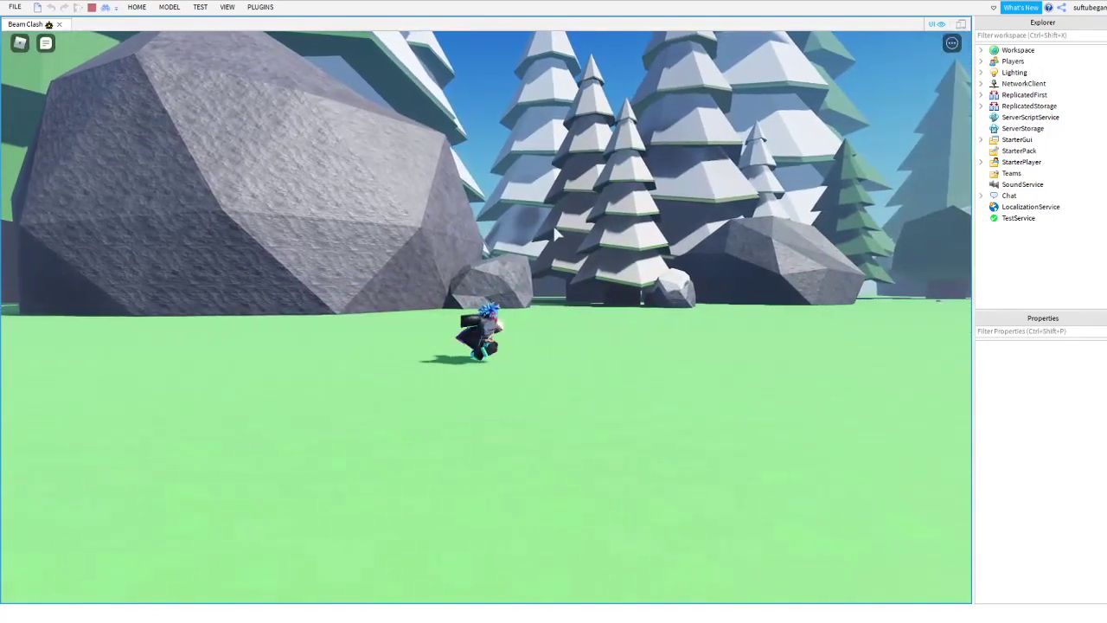
Turn the character back towards the barracks and run past it in the direction of the small houses.
right_click_drag(513, 162, 557, 101)
right_click_drag(497, 210, 511, 185)
key("w")
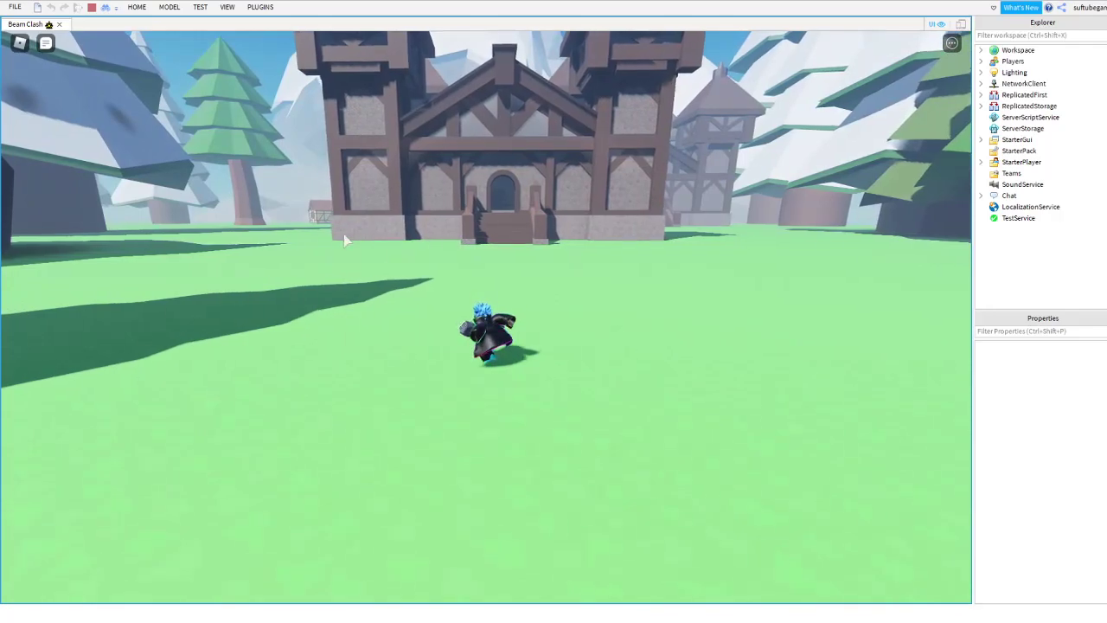
key("w")
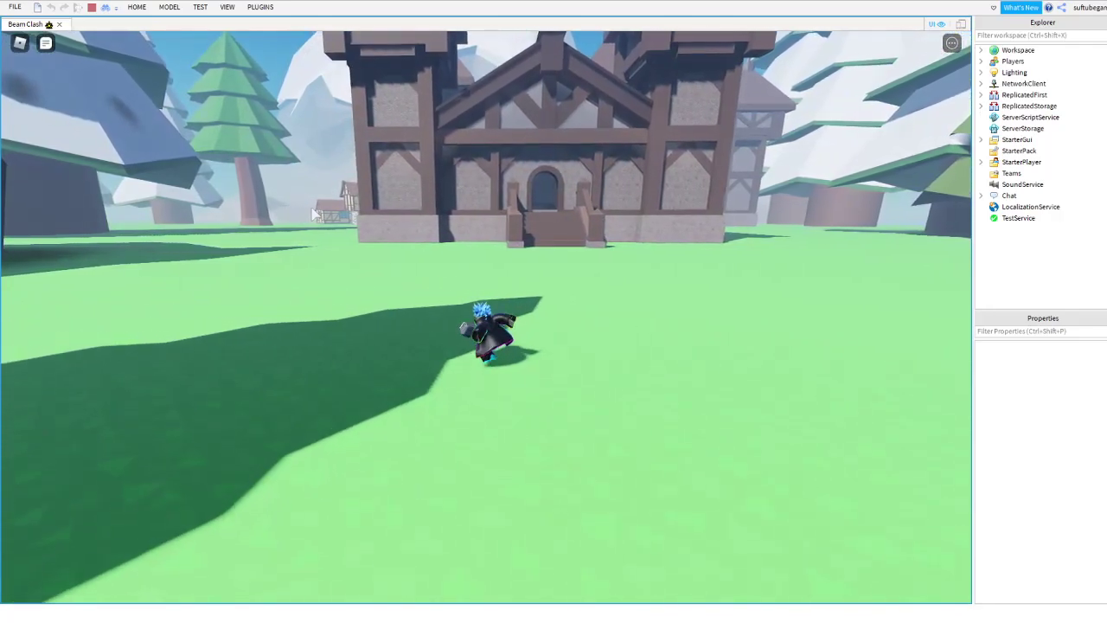
key("w")
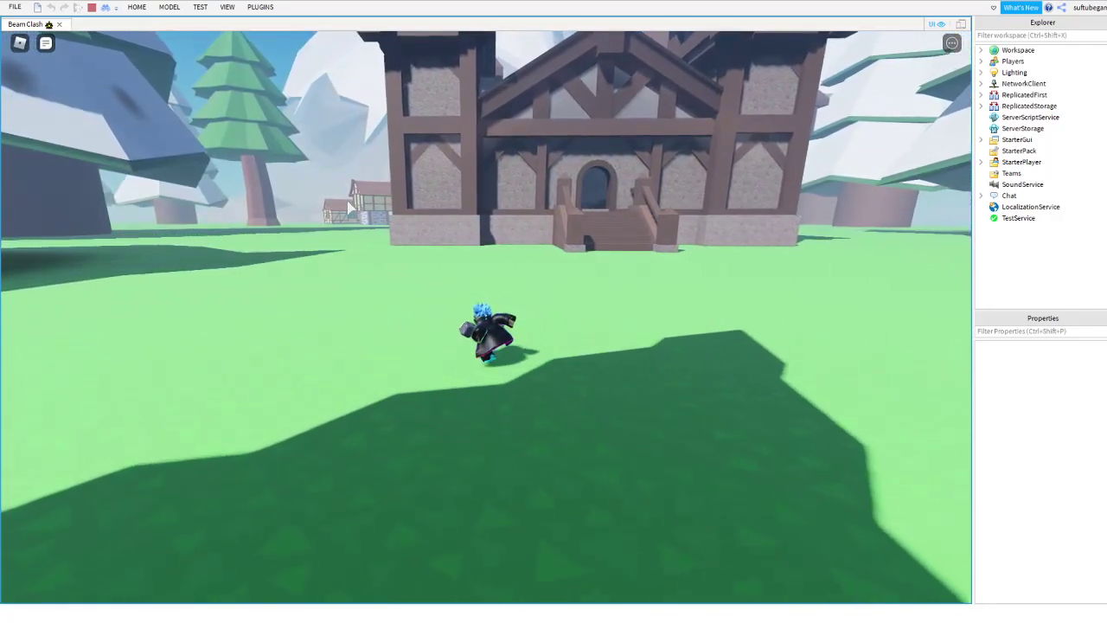
key("w")
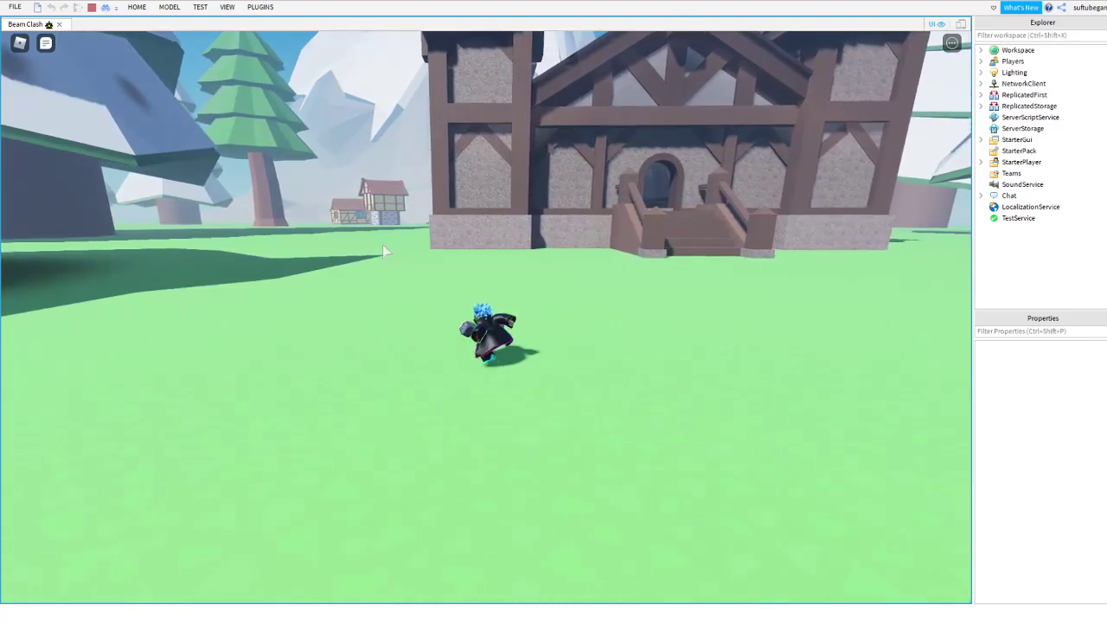
key("w")
right_click_drag(381, 184, 468, 310)
key("w")
key("w")
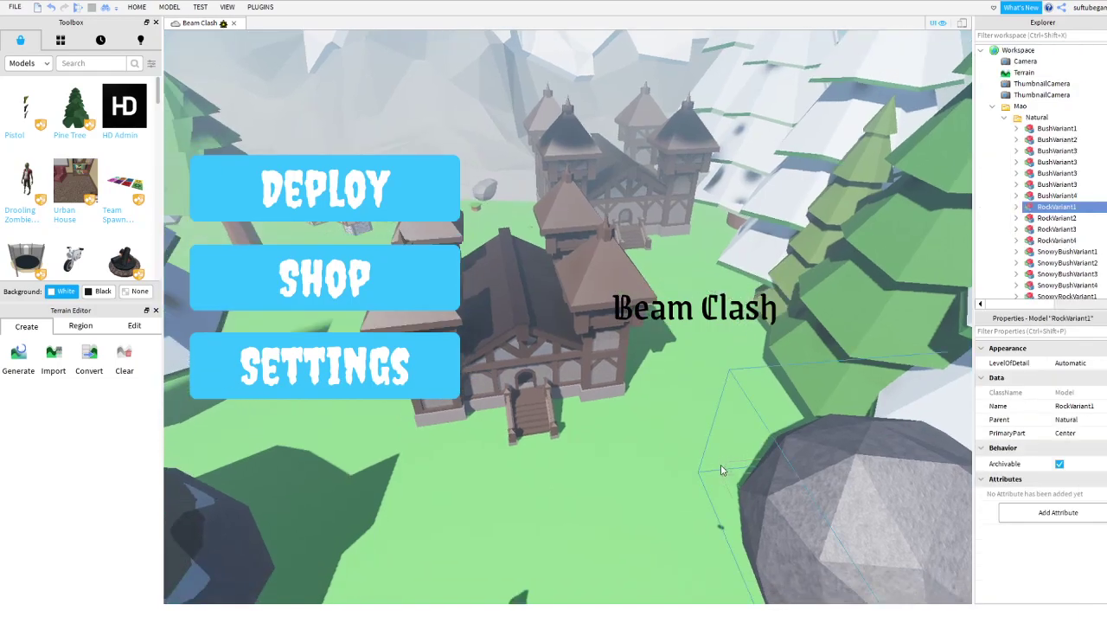
Fill the empty front corner of the grass map with copies of TreeVariant3 scaled to different sizes.
left_click(991, 107)
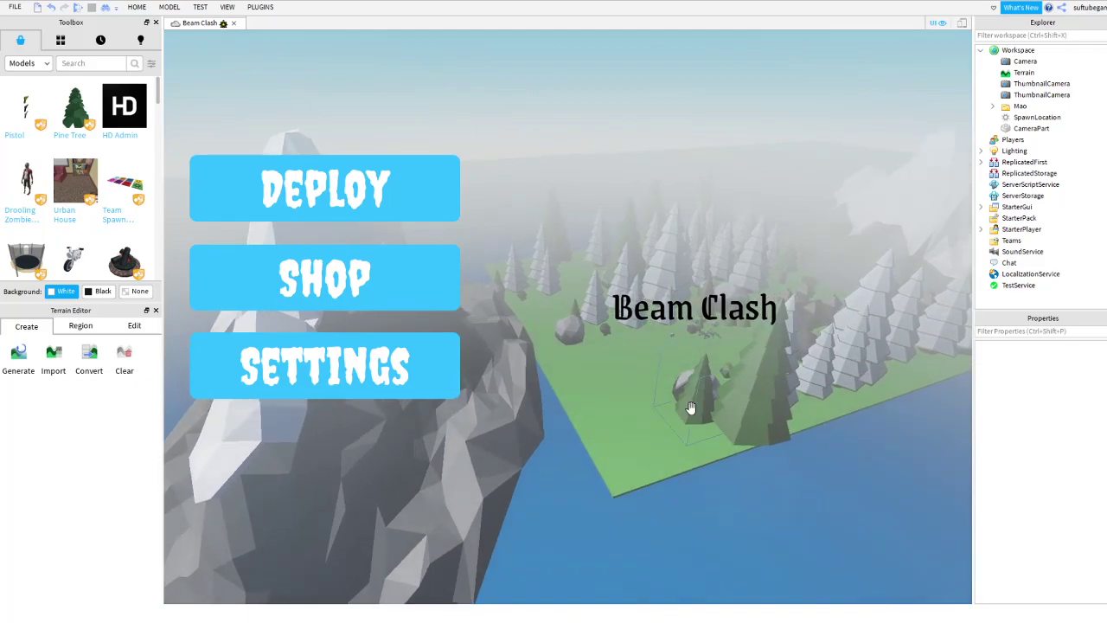
left_click(690, 407)
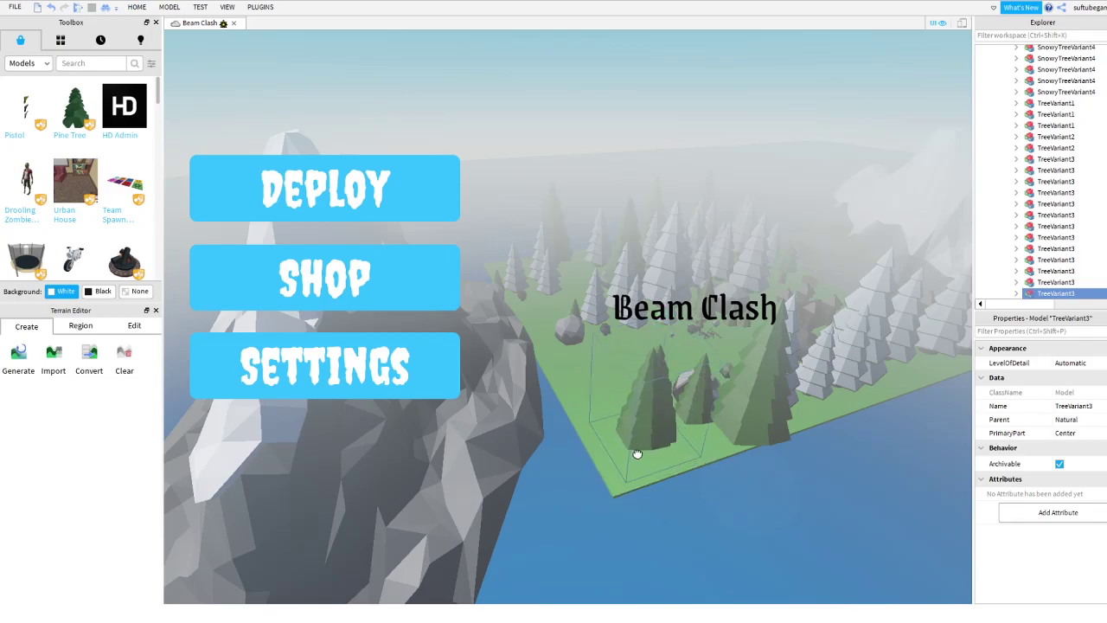
key("ctrl+3")
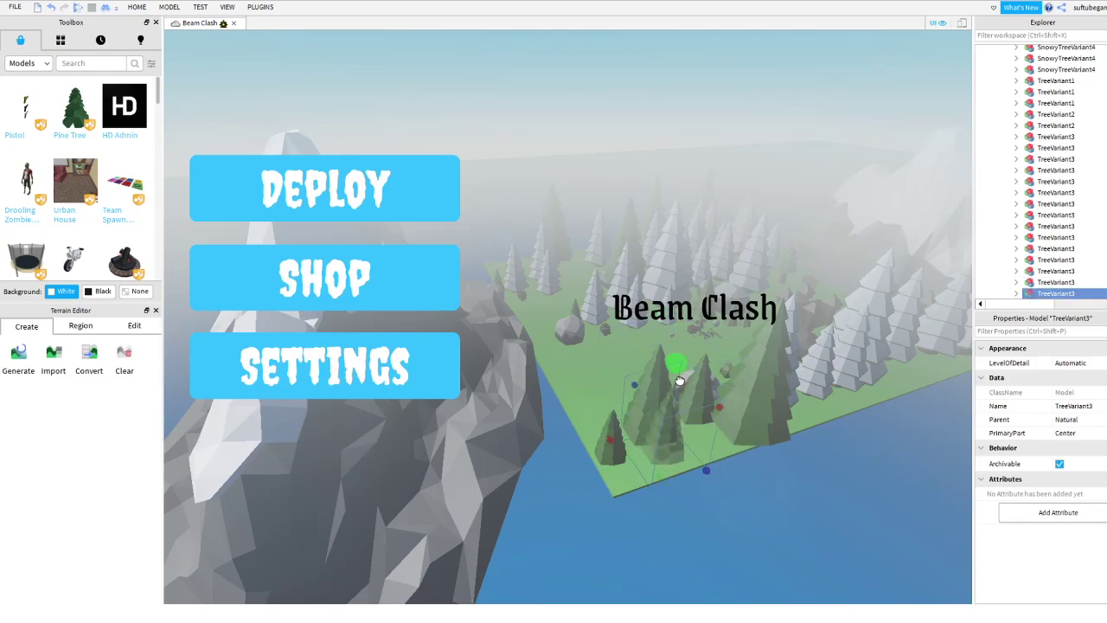
left_click(609, 476)
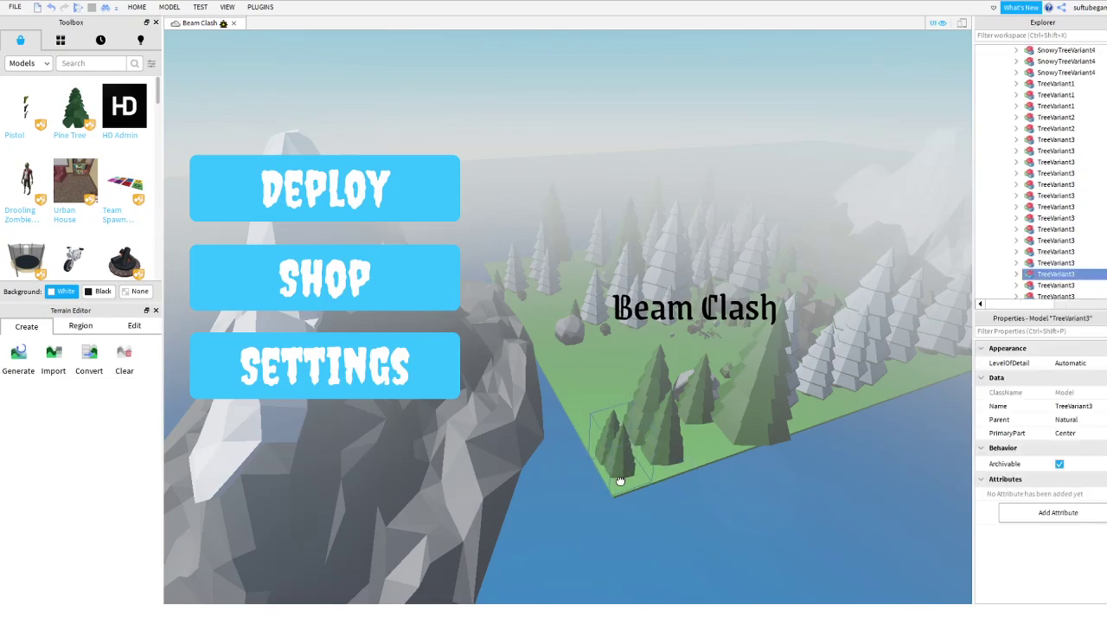
left_click(708, 520)
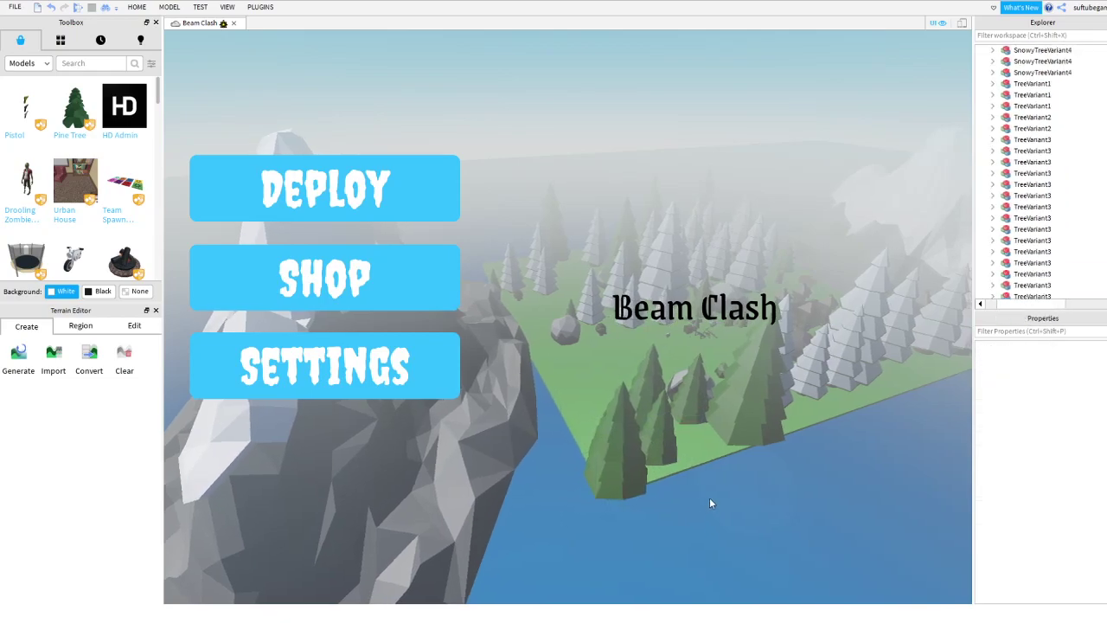
Place a SnowyTreeVariant4 copy near the round boulder at the map's edge and adjust its scale.
right_click_drag(736, 487, 736, 476)
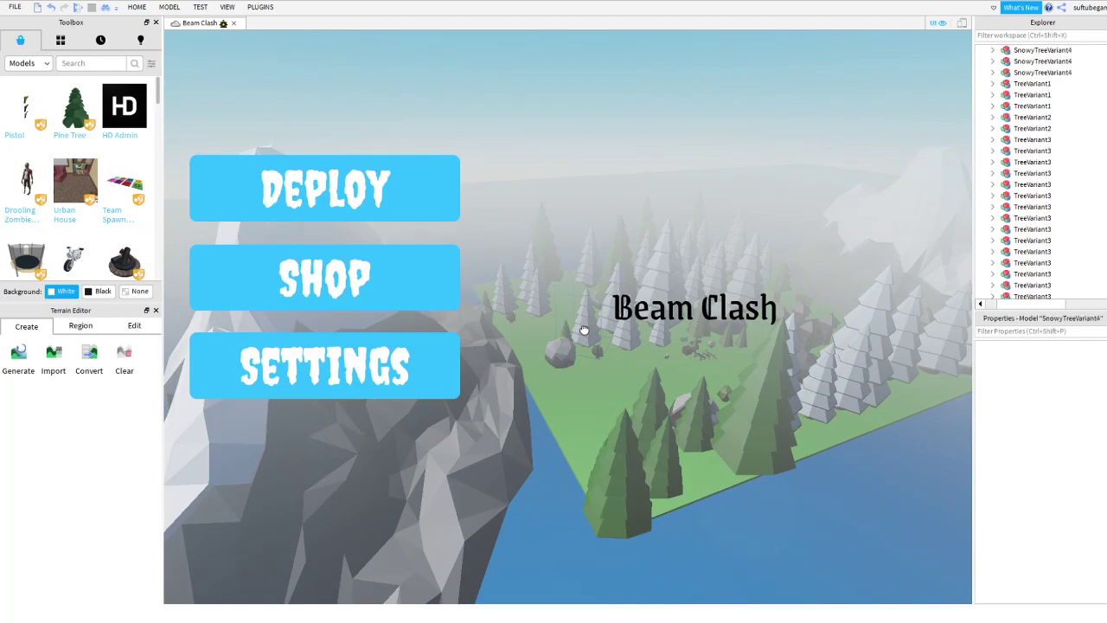
left_click(585, 329)
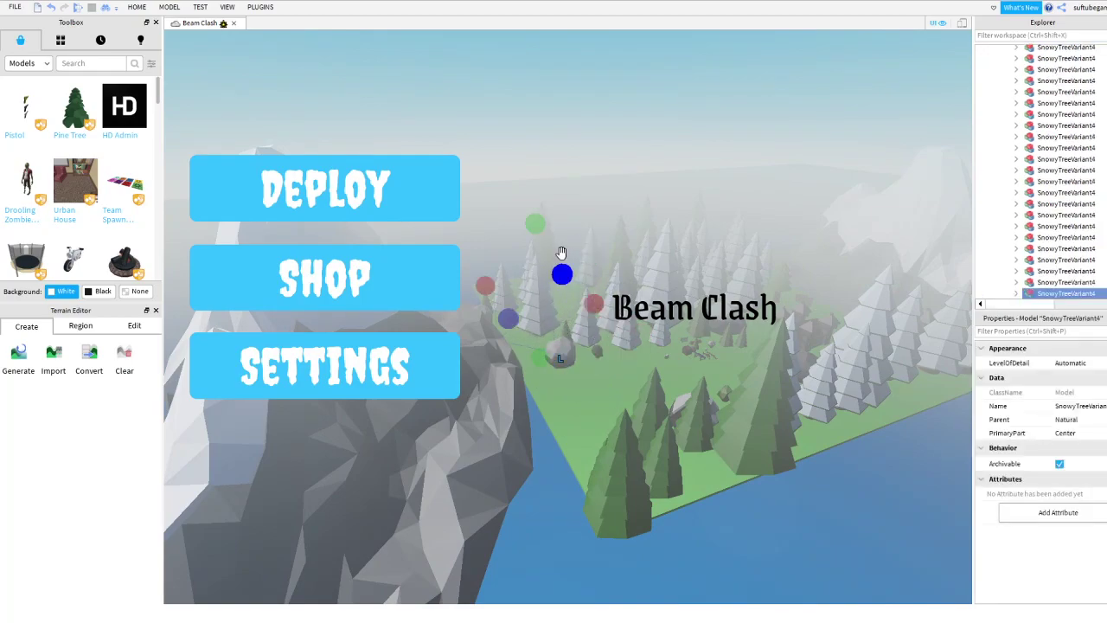
left_click(675, 541)
Fly over the front corner and along the snowy forest by the round boulder to examine the map for empty spots.
key("w")
right_click_drag(590, 483, 588, 472)
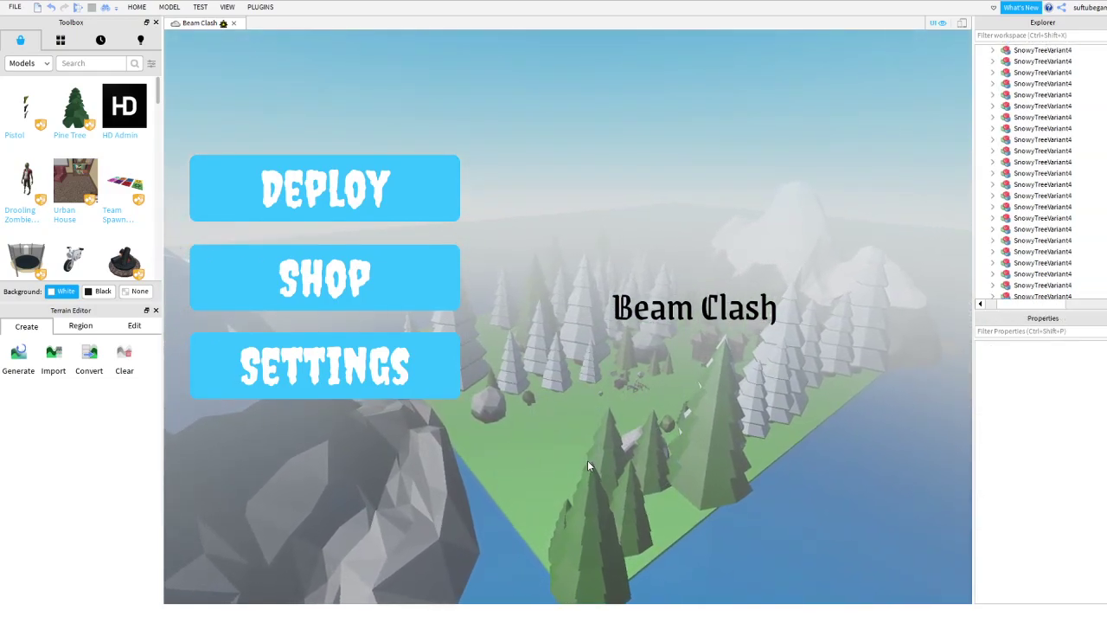
key("a")
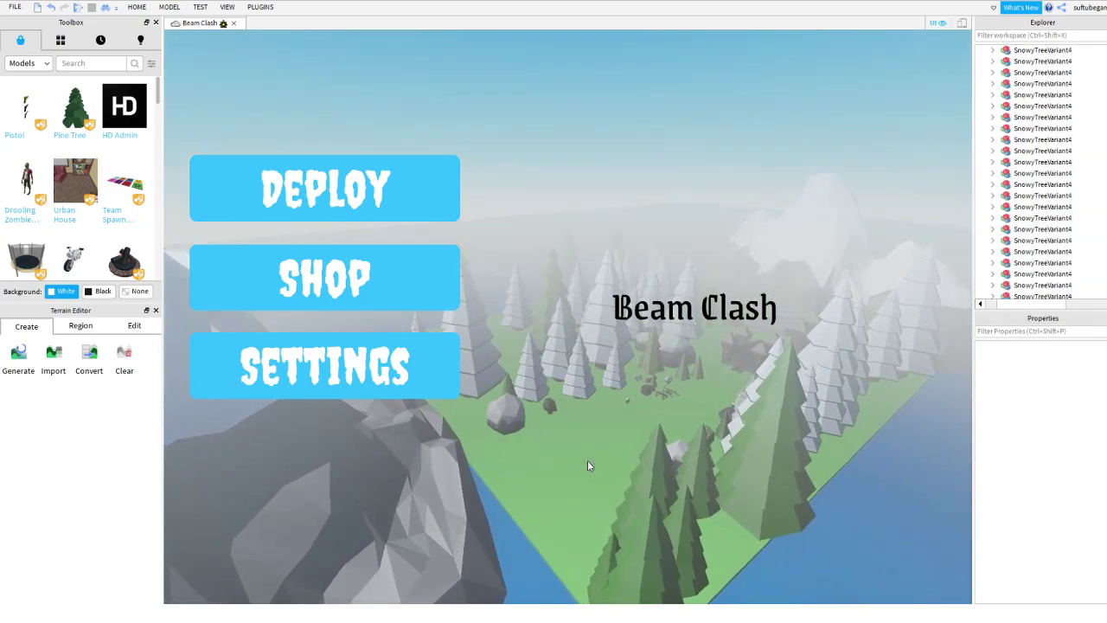
key("a")
key("w")
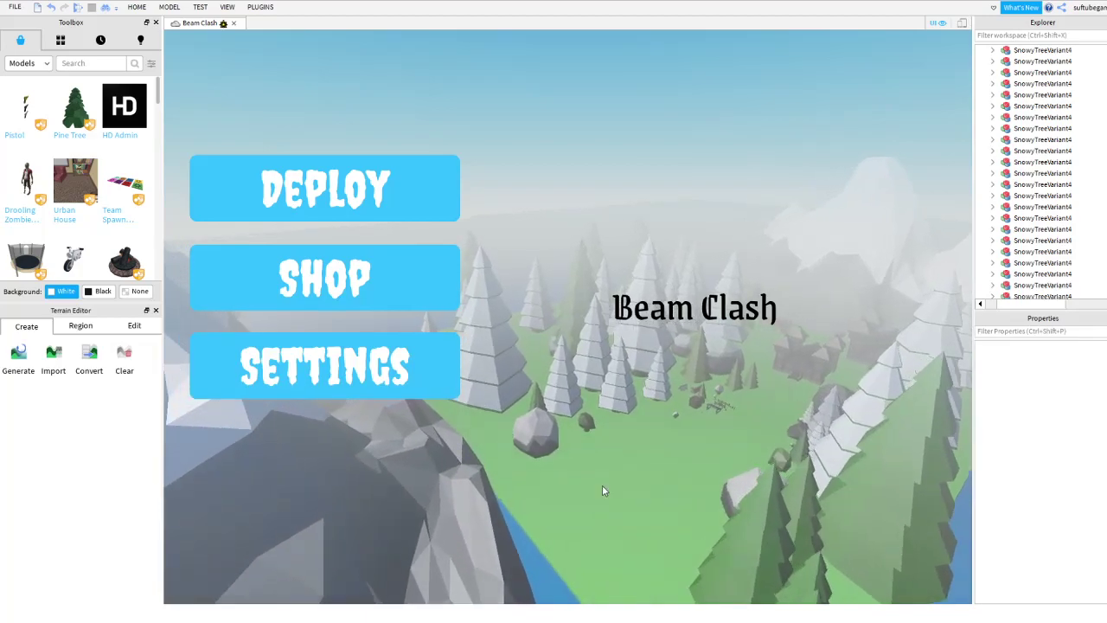
key("w")
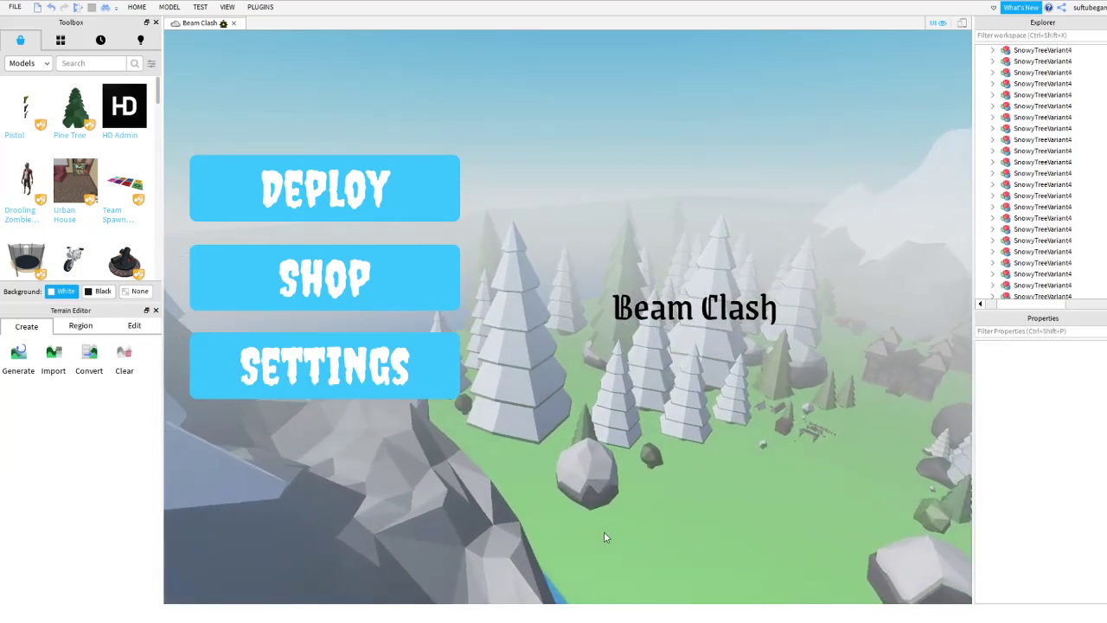
key("w")
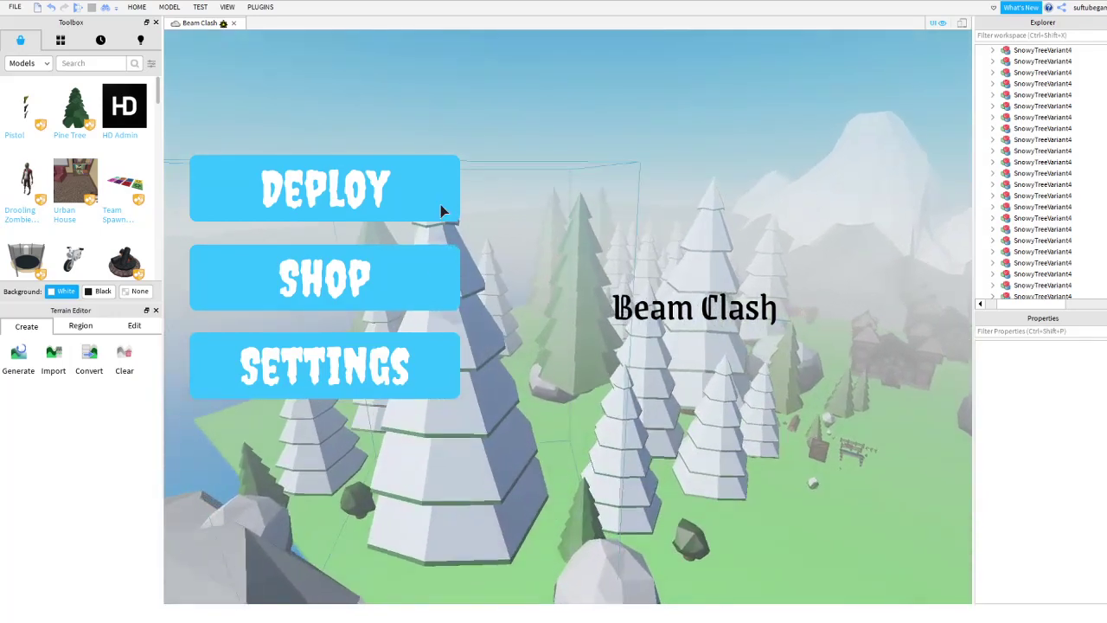
key("w")
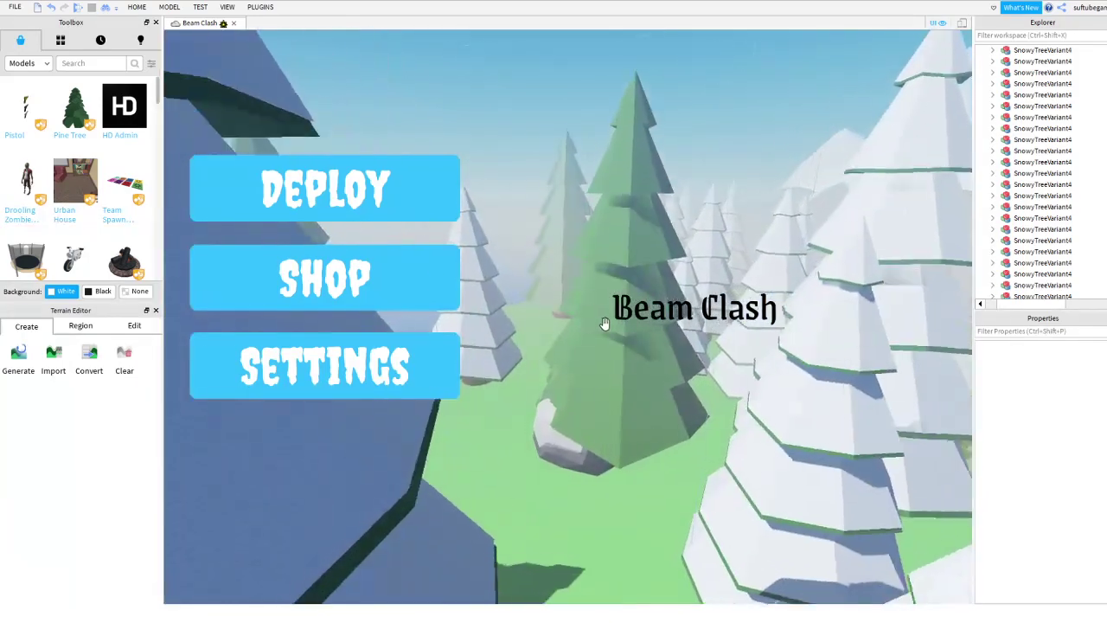
key("w")
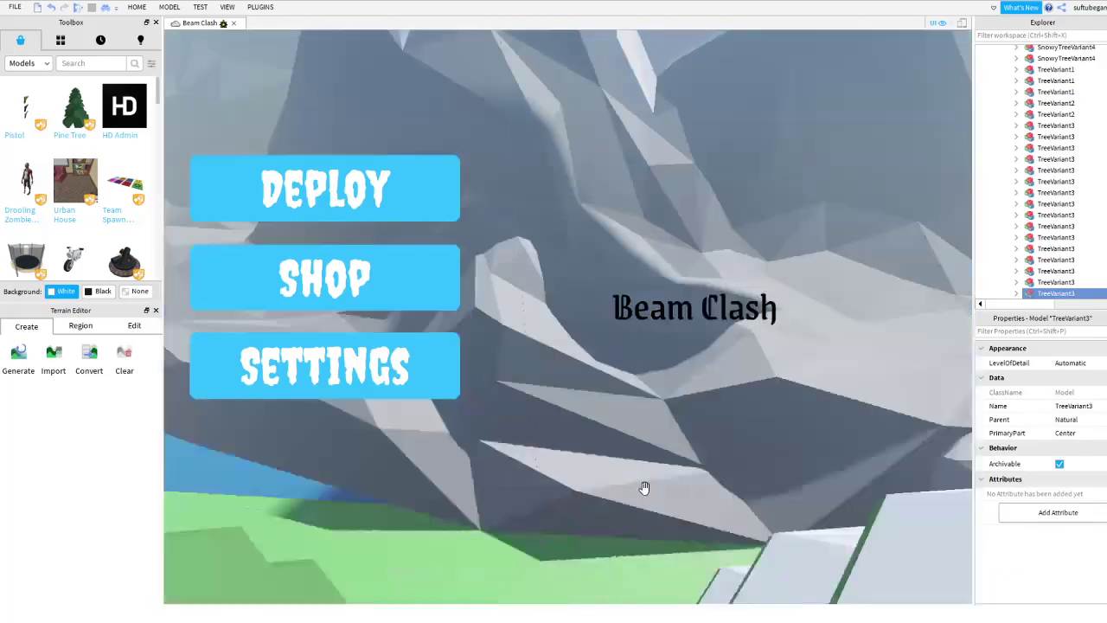
Place a TreeVariant3 copy among the snowy trees behind the round boulder and adjust its scale.
right_click_drag(644, 488, 647, 499)
right_click_drag(542, 408, 541, 409)
key("s")
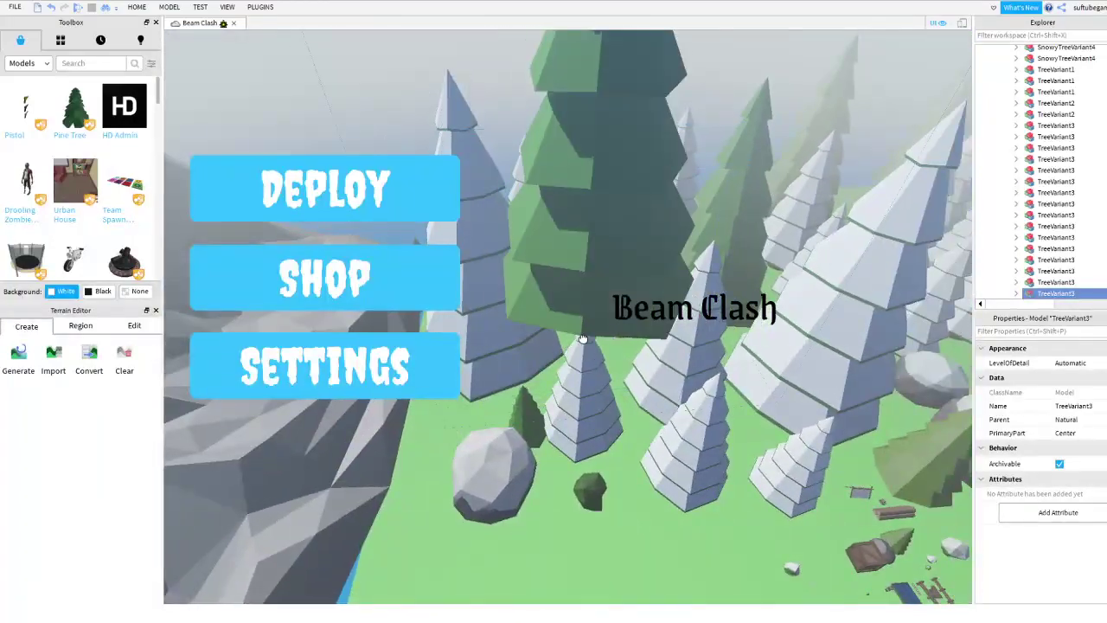
left_click_drag(583, 338, 599, 330)
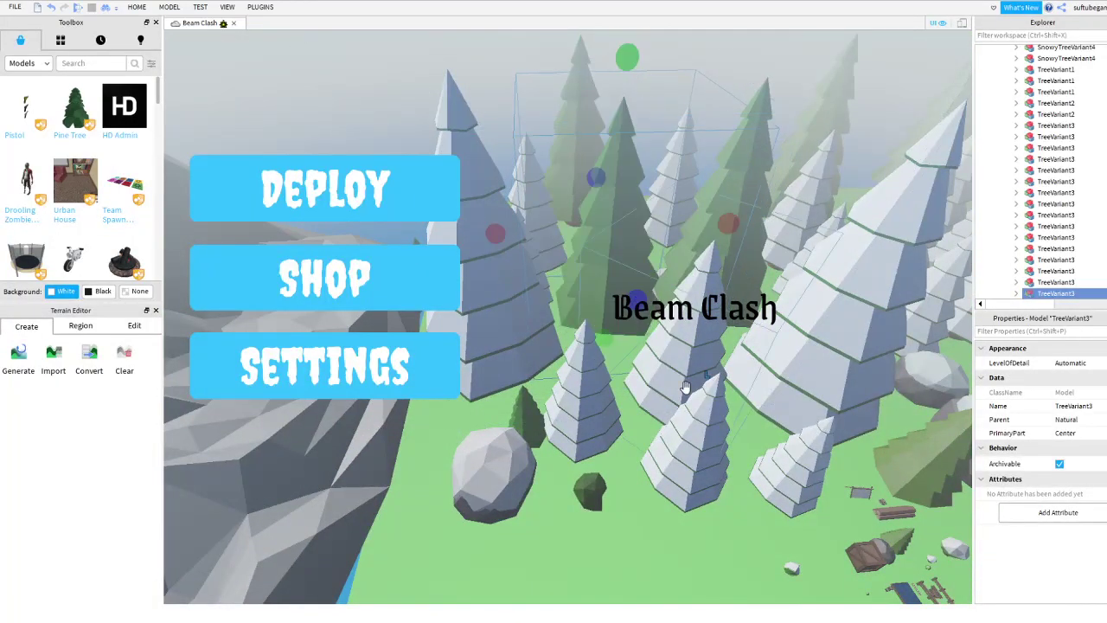
left_click(648, 557)
right_click_drag(647, 557, 630, 551)
left_click(637, 547)
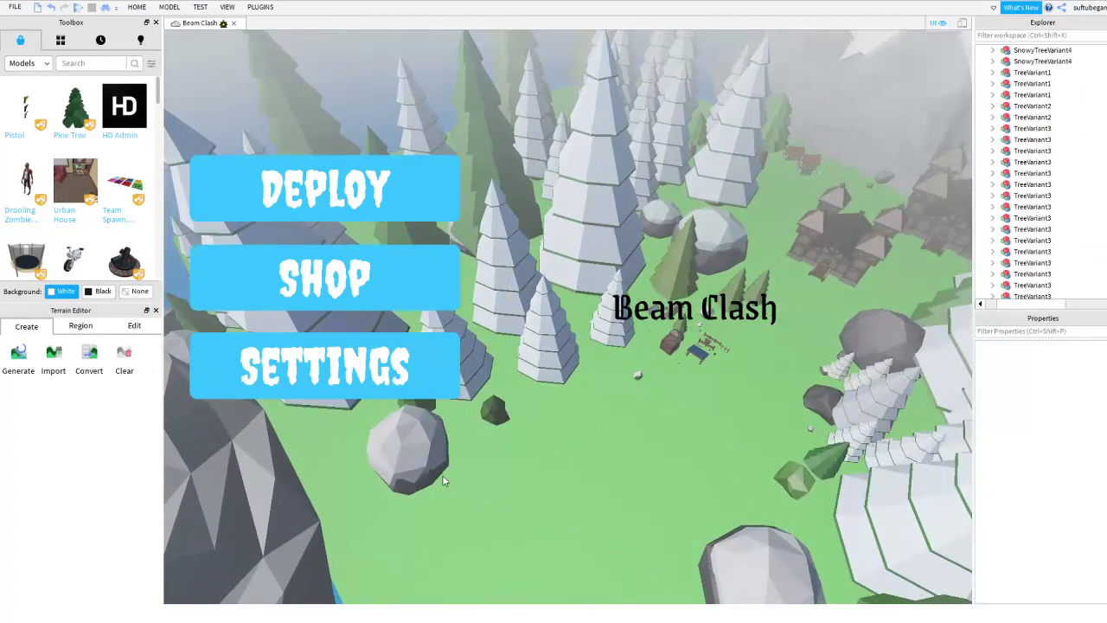
Position and rescale a SnowyTreeVariant4 in the gap between the green trees near the map's edge.
left_click(487, 536)
right_click_drag(487, 536, 483, 535)
right_click_drag(640, 470, 642, 481)
key("a")
right_click_drag(389, 496, 388, 497)
key("w")
left_click(486, 408)
left_click_drag(488, 431, 488, 486)
left_click_drag(518, 398, 511, 510)
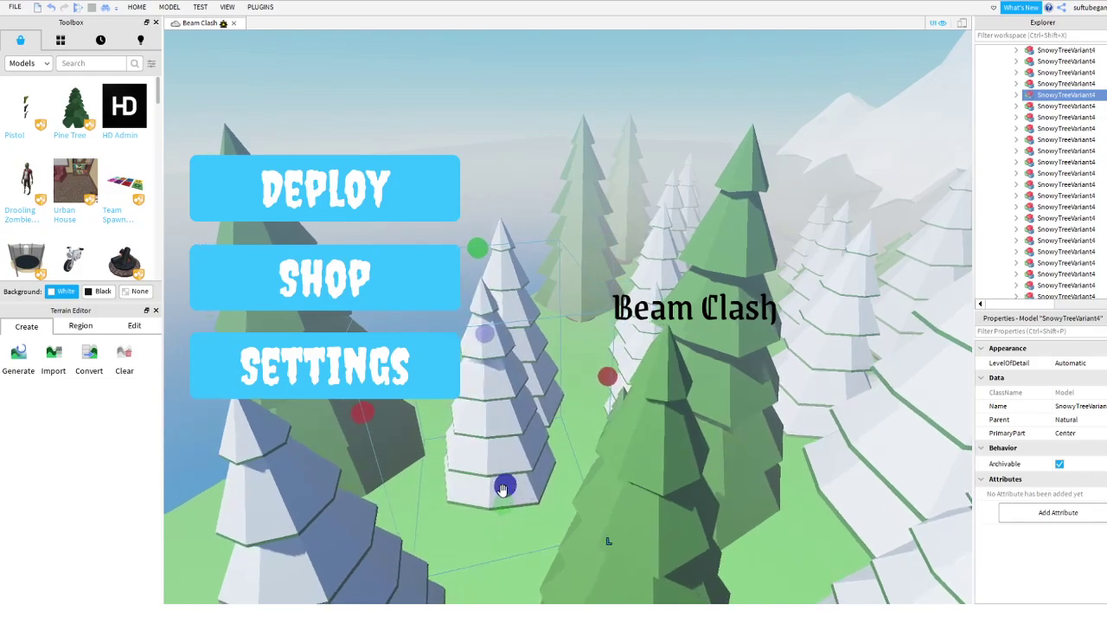
right_click_drag(496, 491, 395, 468)
left_click(396, 468)
Reposition and resize a TreeVariant3 on the grass at the water's edge, and undo its last shrinking.
left_click(547, 269)
left_click_drag(537, 282, 436, 426)
left_click_drag(570, 253, 403, 507)
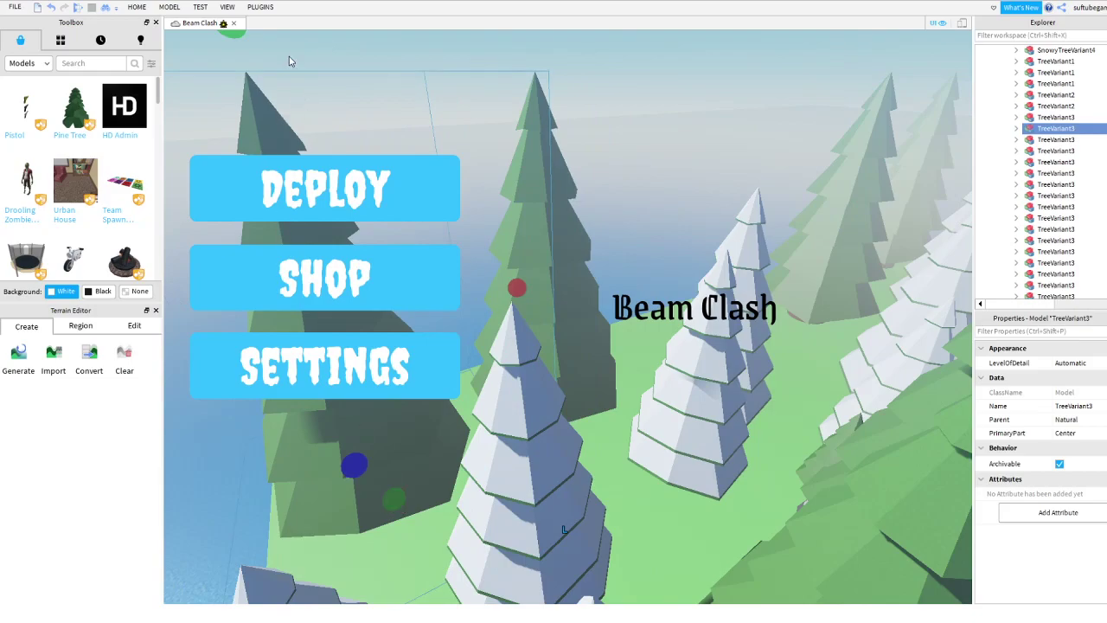
left_click_drag(238, 36, 238, 39)
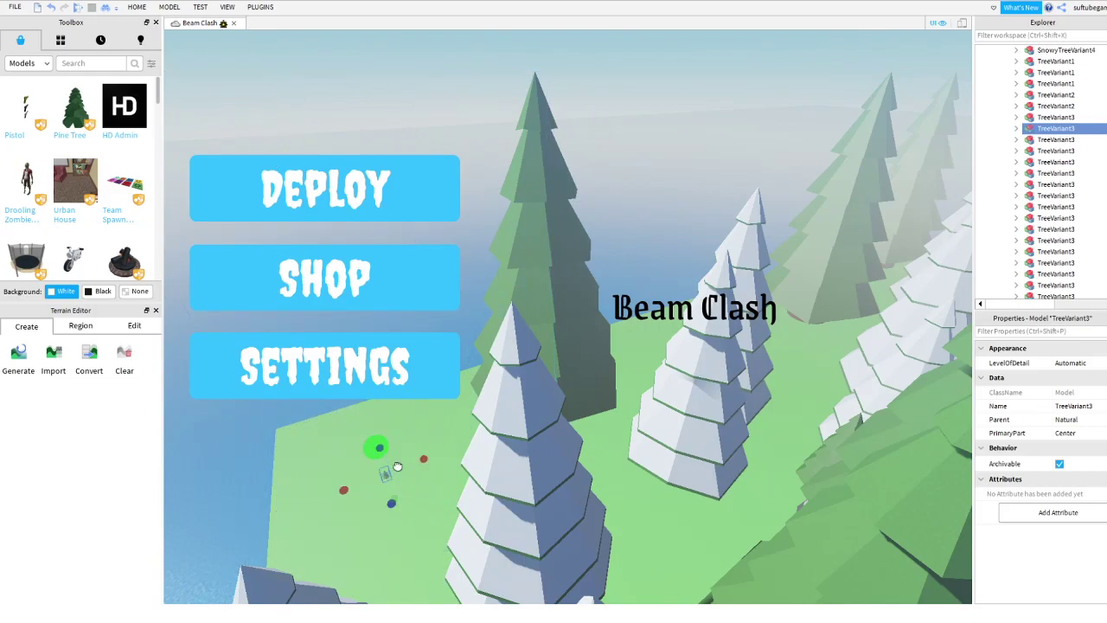
key("ctrl+z")
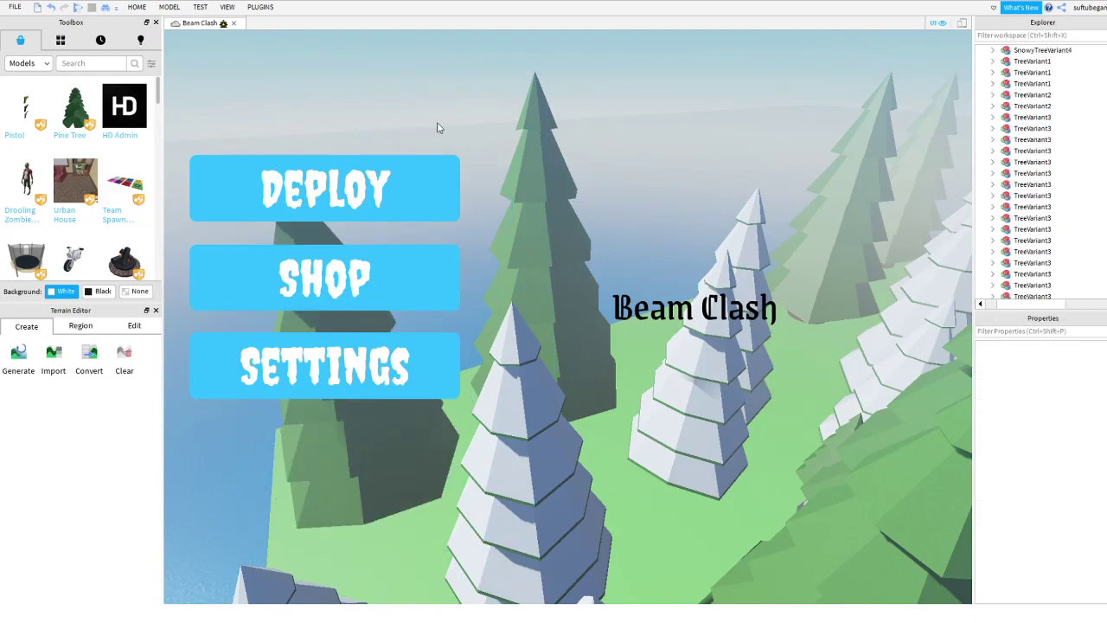
Move the TreeVariant3 inward from the water's edge and place a small SnowyTreeVariant4 beside it.
right_click_drag(440, 126, 456, 362)
left_click_drag(457, 311, 496, 413)
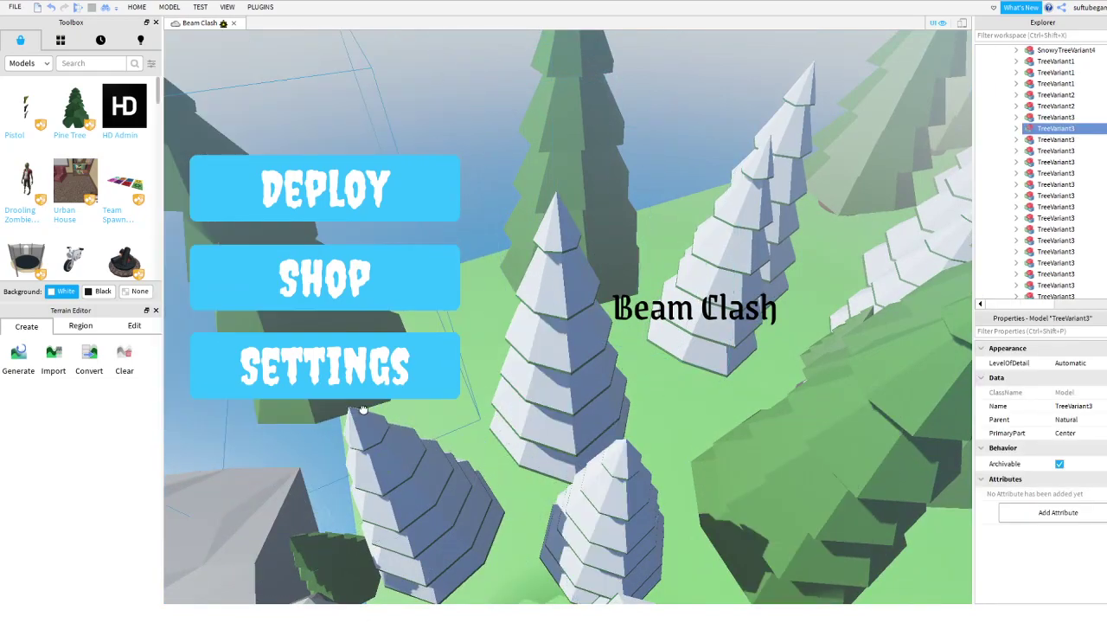
left_click_drag(404, 396, 503, 355)
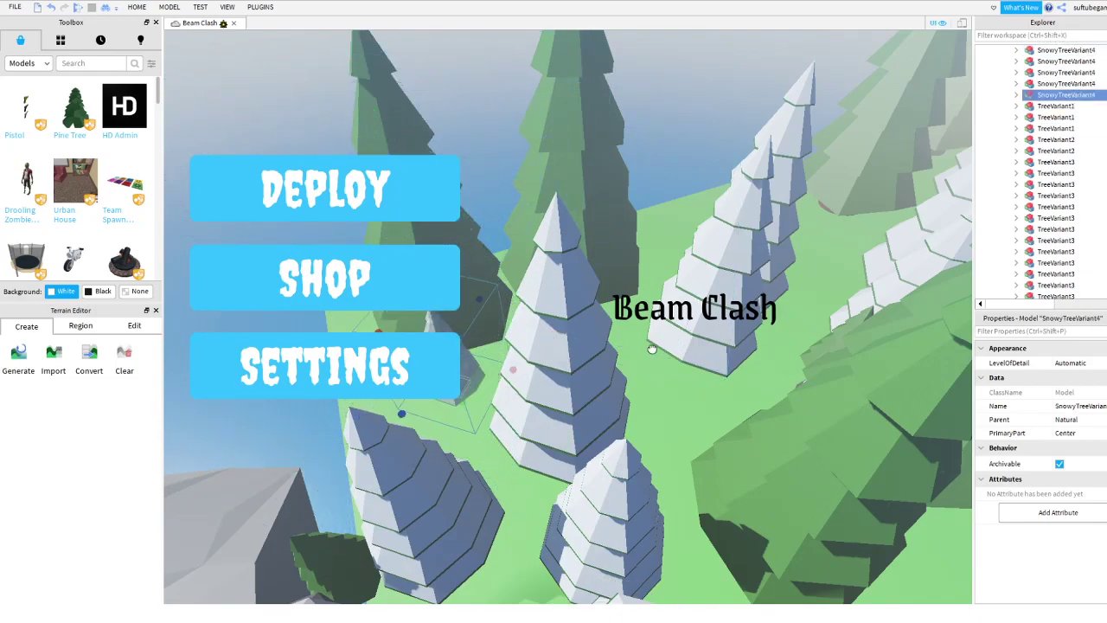
scroll(669, 360, "down", 2)
right_click_drag(659, 402, 568, 336)
left_click(578, 289)
Place a TreeVariant3 on the bare grass strip along the water and scale it down.
key("a")
right_click_drag(735, 259, 733, 169)
key("w")
key("a")
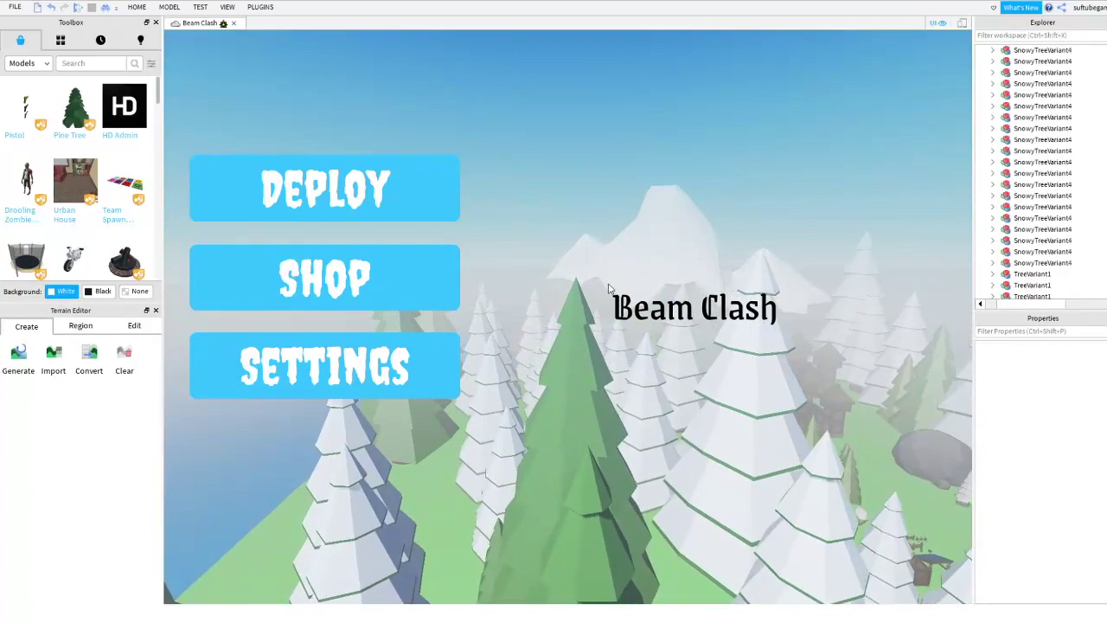
key("w")
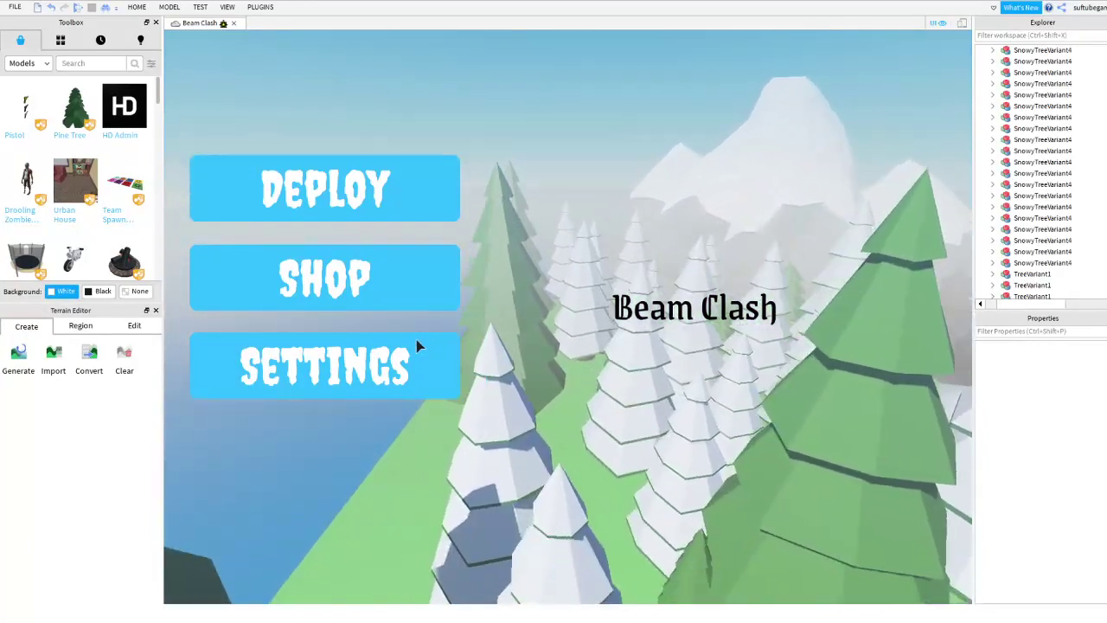
right_click_drag(448, 394, 477, 385)
left_click(490, 374)
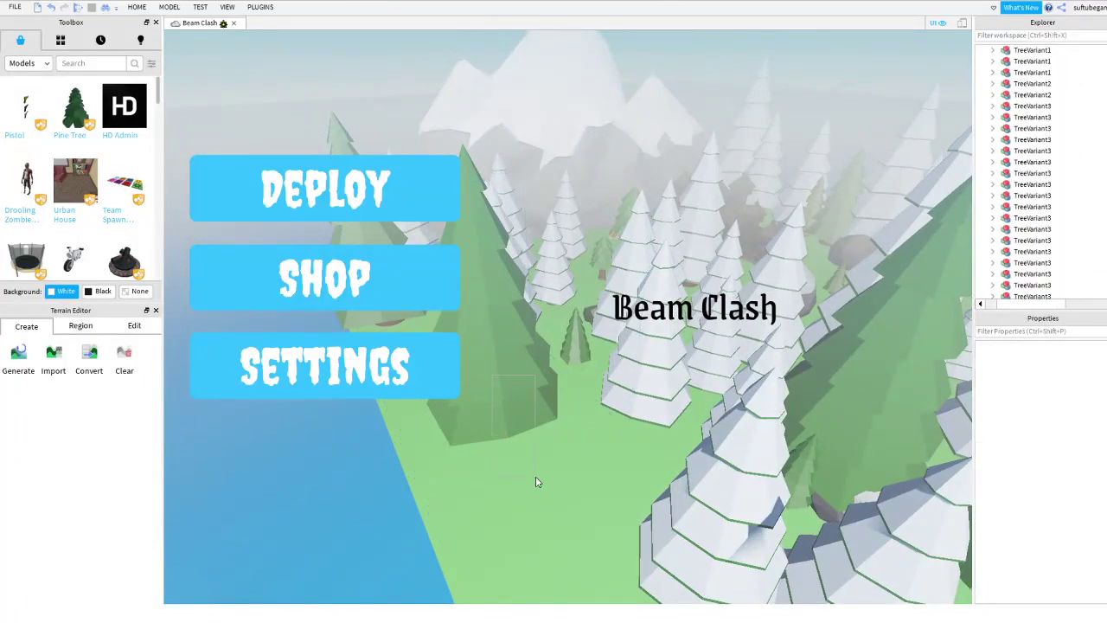
left_click_drag(497, 375, 544, 475)
right_click_drag(544, 475, 536, 462)
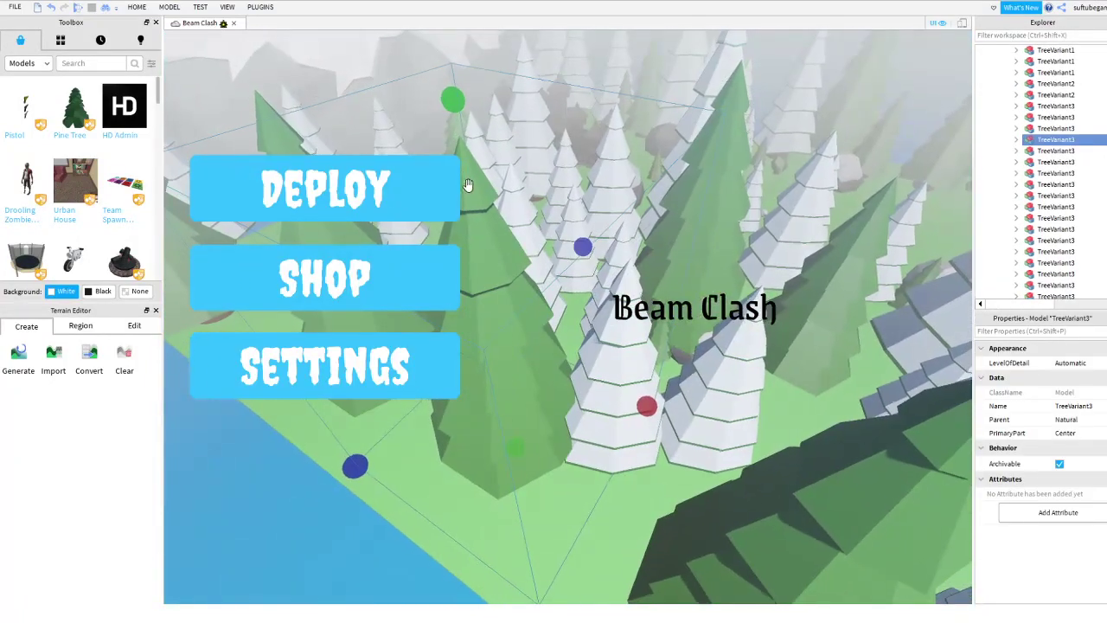
left_click_drag(473, 125, 526, 390)
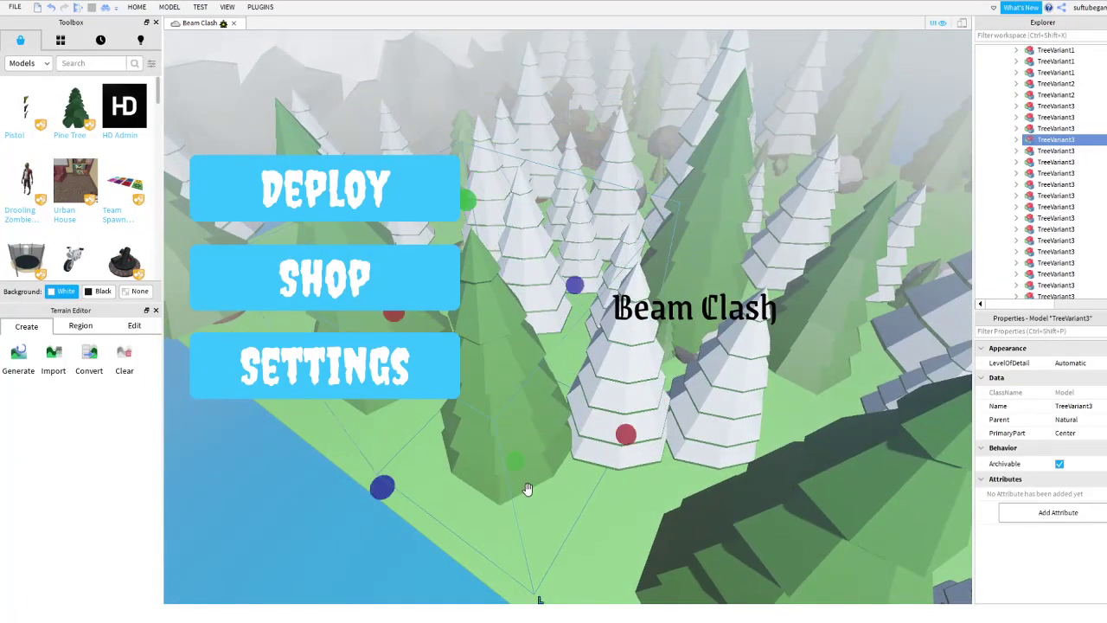
right_click_drag(529, 498, 537, 485)
key("w")
left_click(460, 115)
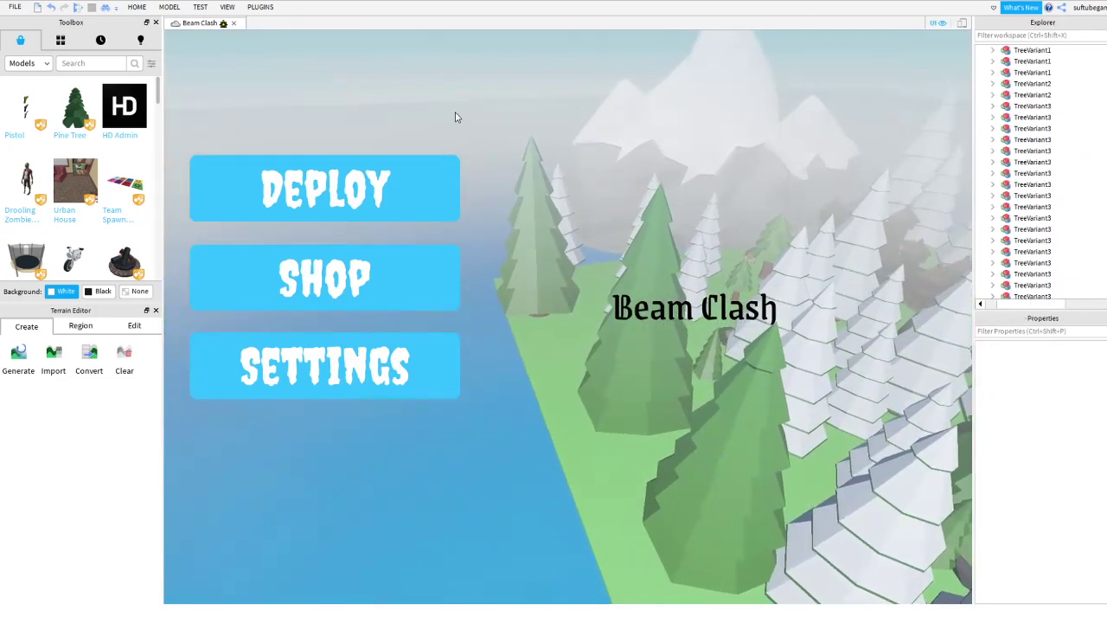
Paste another TreeVariant3 copy, set it on the grass along the water's edge and adjust its size.
right_click_drag(457, 116, 457, 116)
right_click_drag(551, 237, 550, 241)
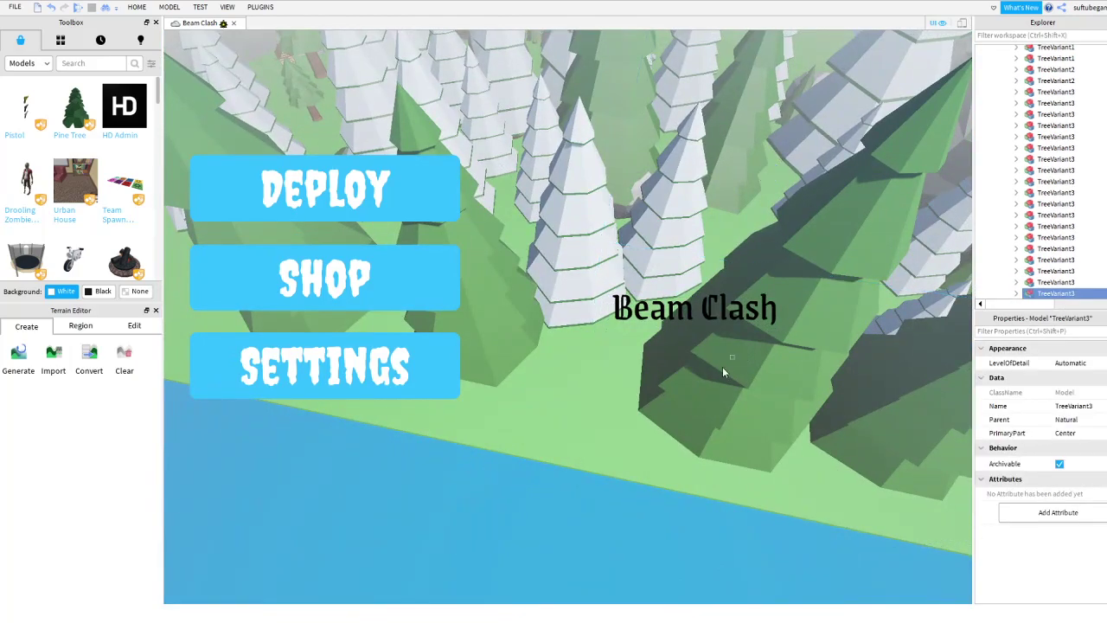
key("ctrl+v")
left_click_drag(634, 410, 560, 404)
right_click_drag(553, 363, 501, 437)
left_click_drag(502, 437, 503, 421)
key("s")
left_click(858, 571)
Fly over the forest to review the newly filled edges of the map.
right_click_drag(858, 571, 873, 528)
key("a")
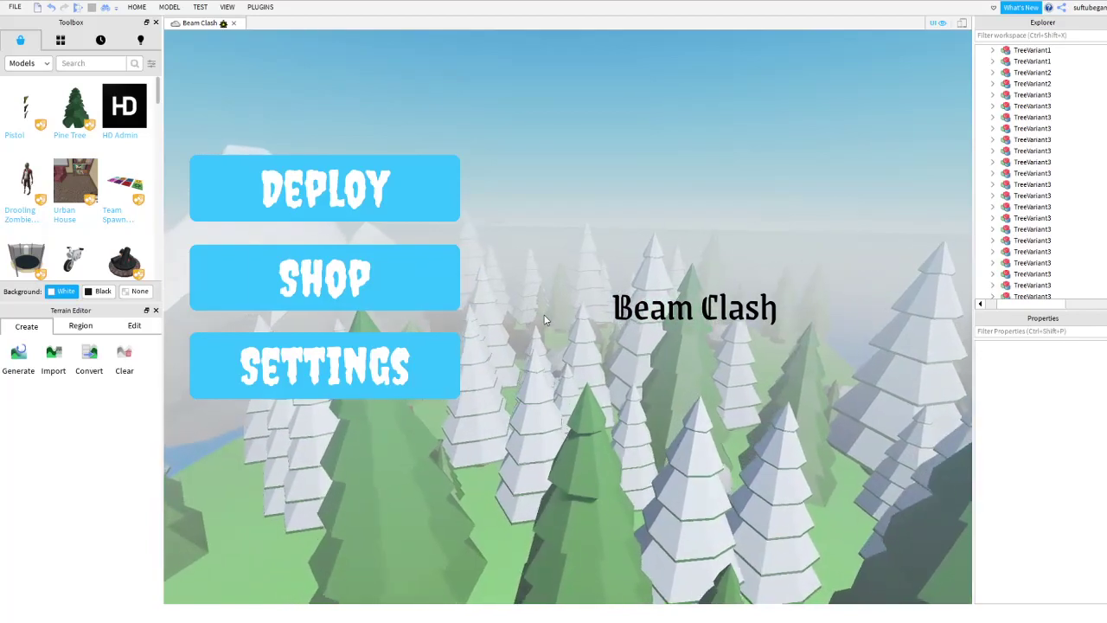
key("w")
key("a")
key("w")
key("a")
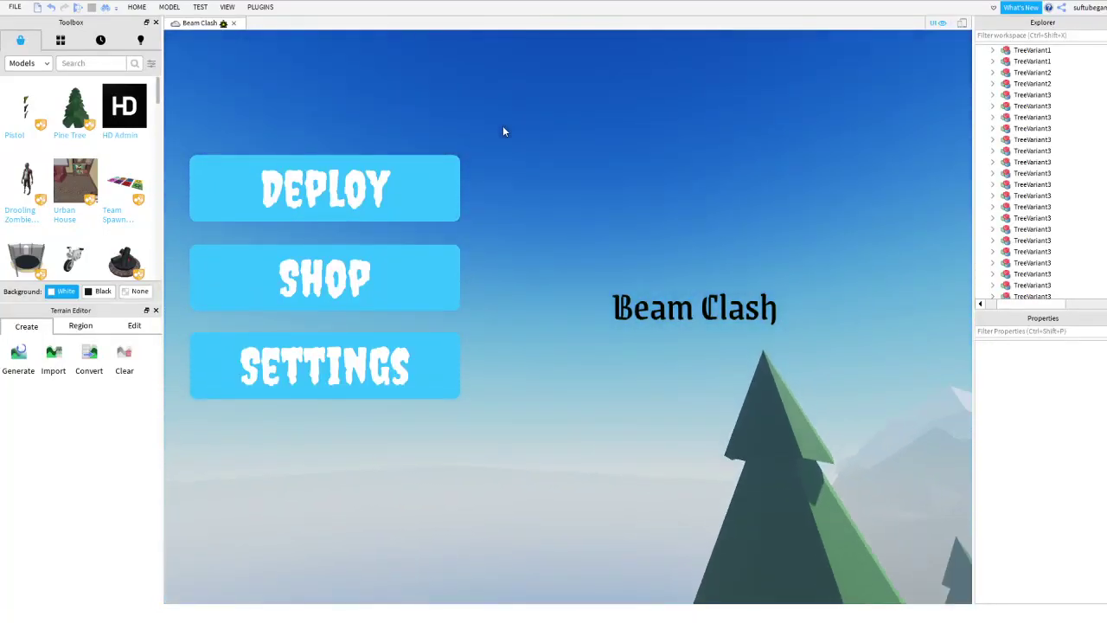
Set the Lighting brightness to 0 and its time of day to 20:00:00.
scroll(1041, 173, "up", 15)
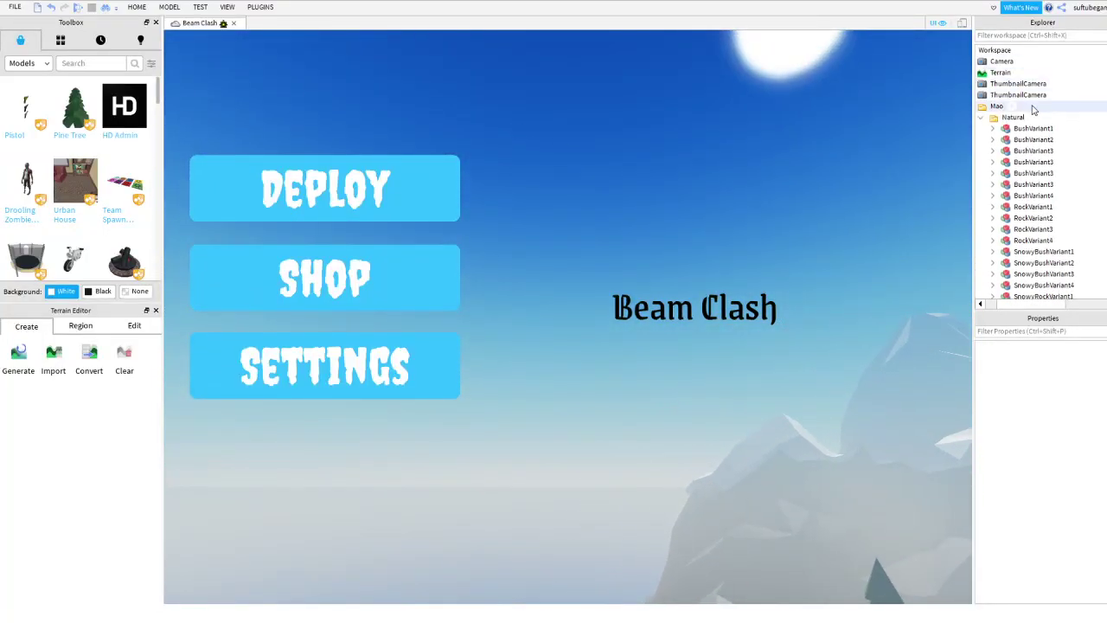
left_click(982, 304)
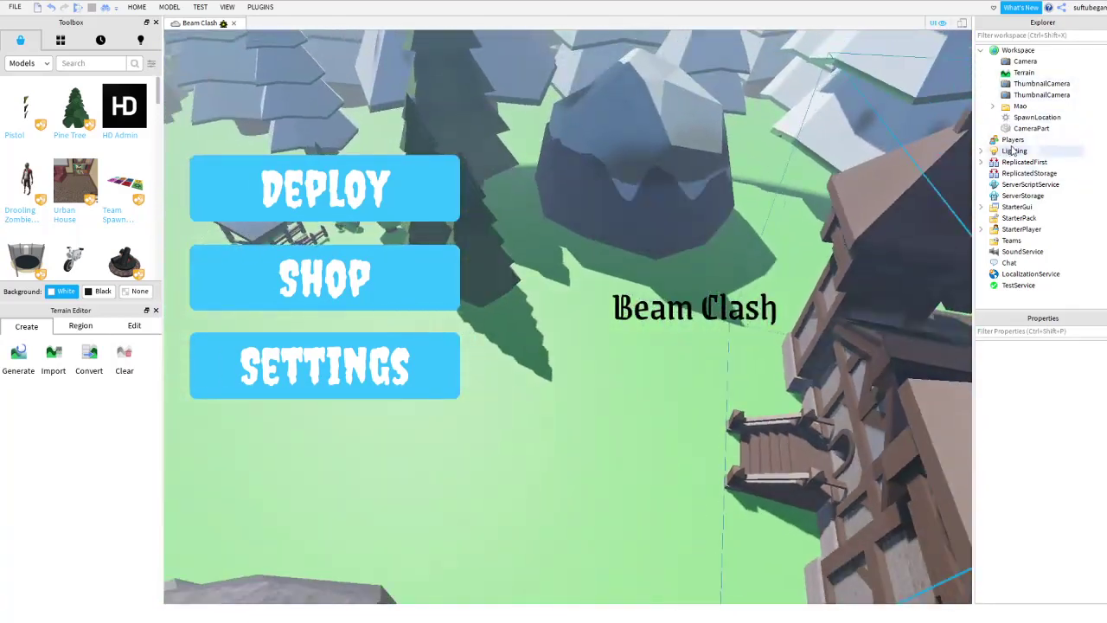
left_click(1014, 150)
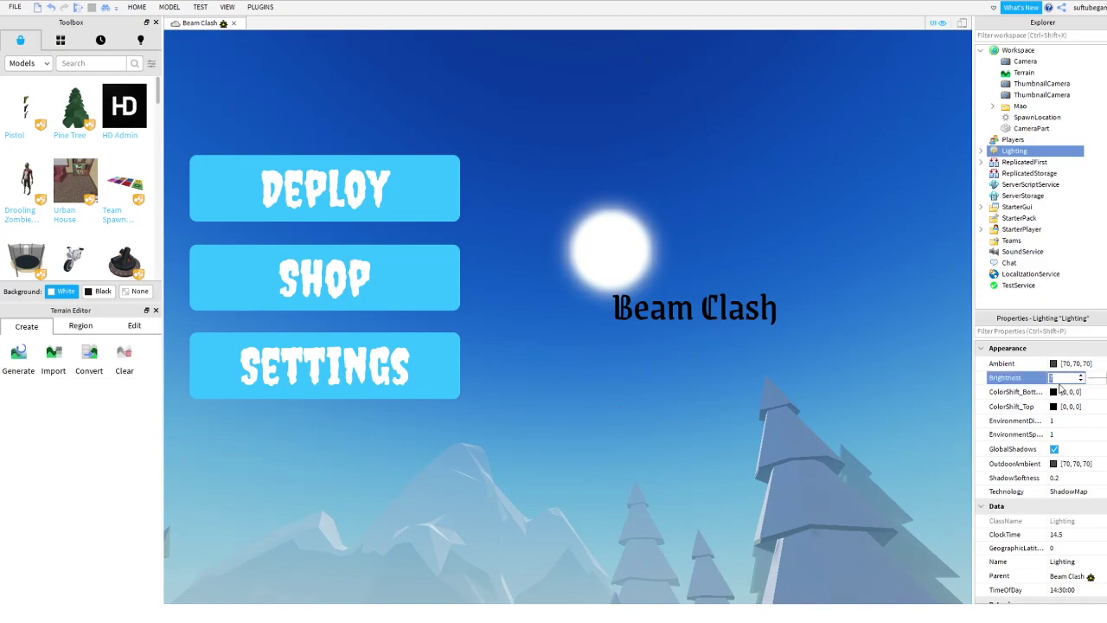
key("BackSpace")
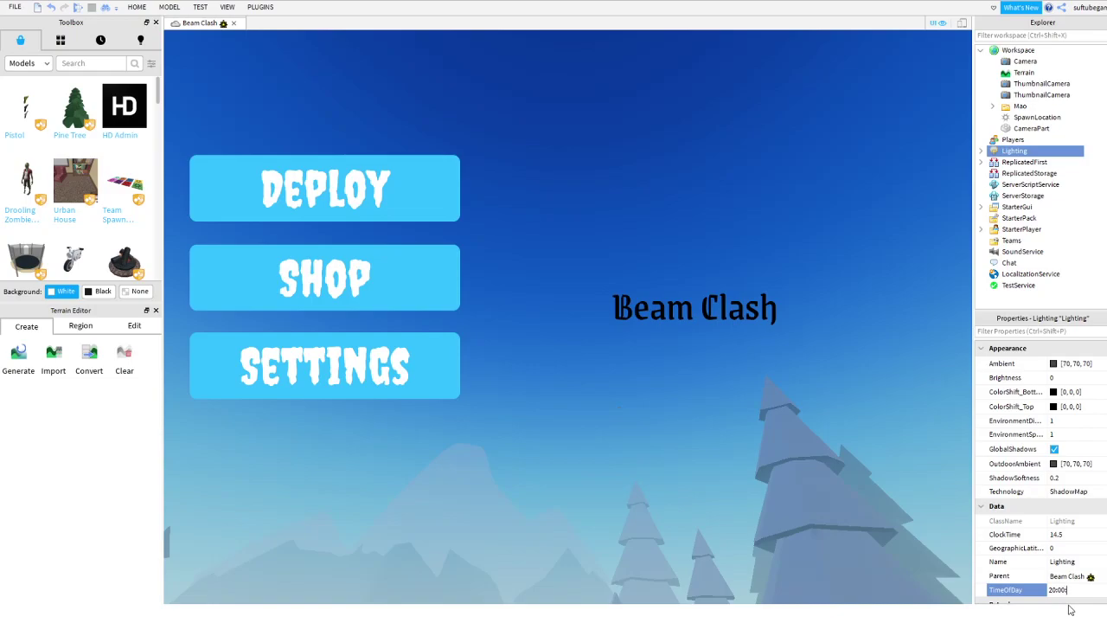
key("Return")
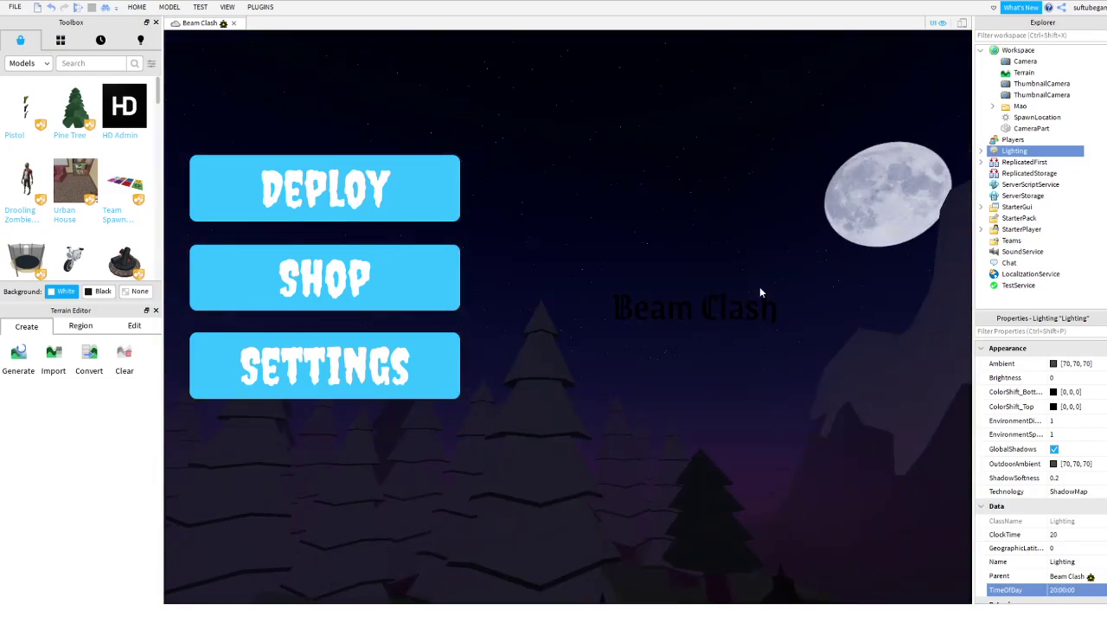
Add a rain effect to the night map with a plugin.
right_click_drag(759, 287, 759, 287)
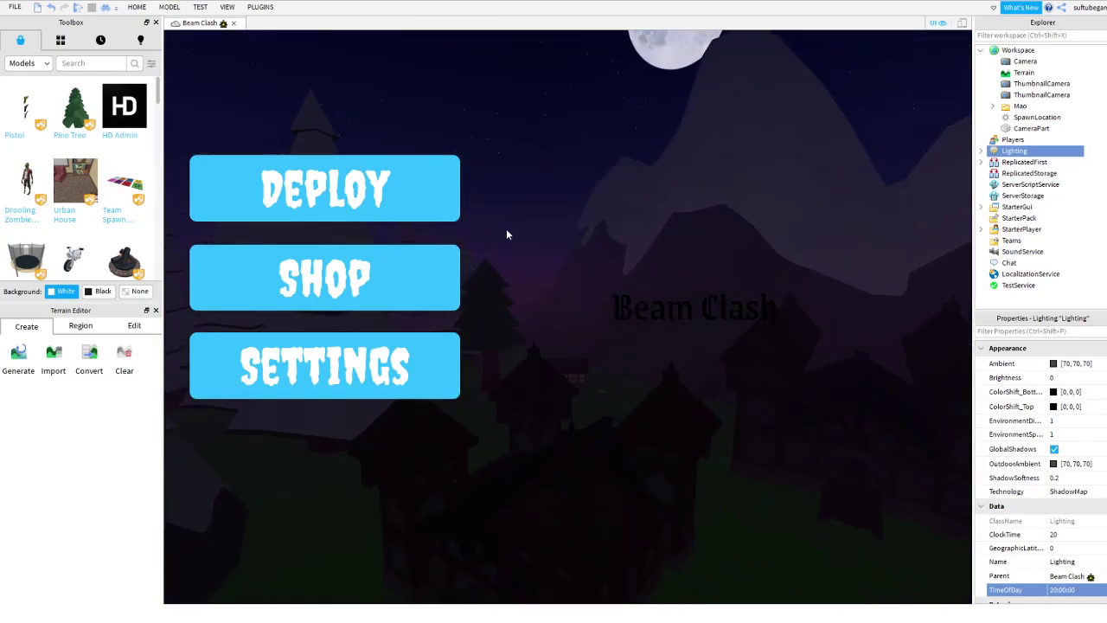
right_click_drag(568, 276, 568, 279)
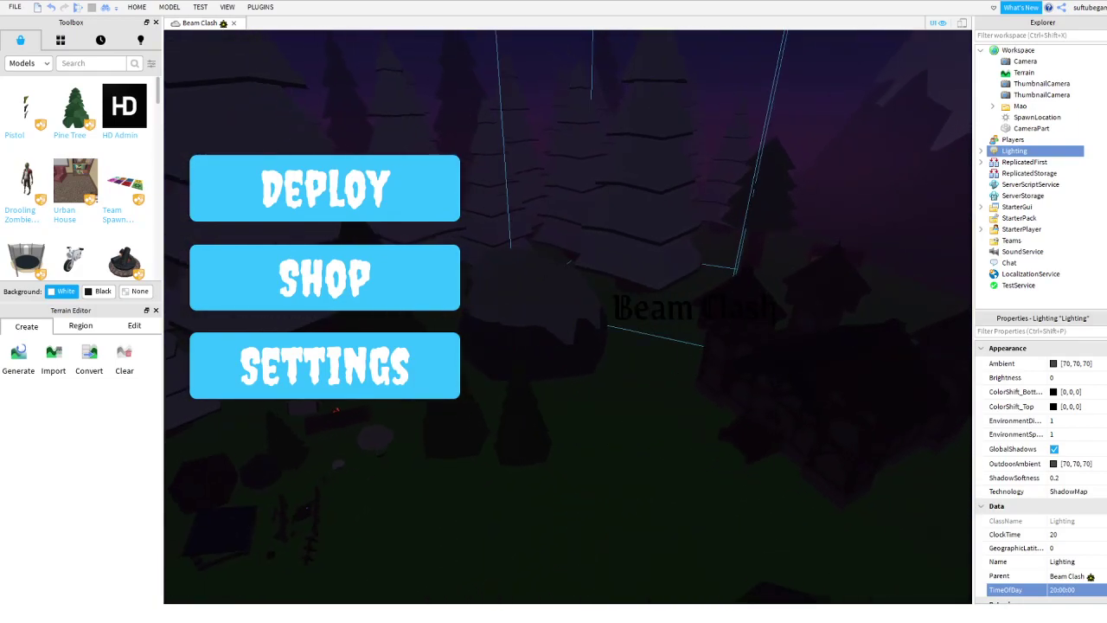
left_click(260, 9)
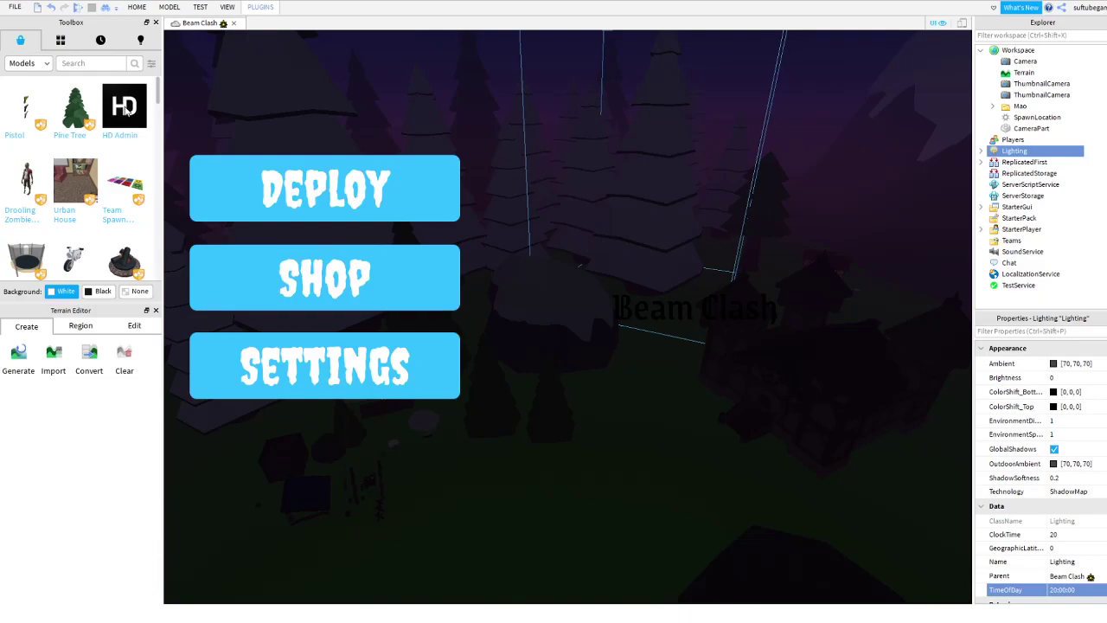
right_click_drag(602, 185, 602, 185)
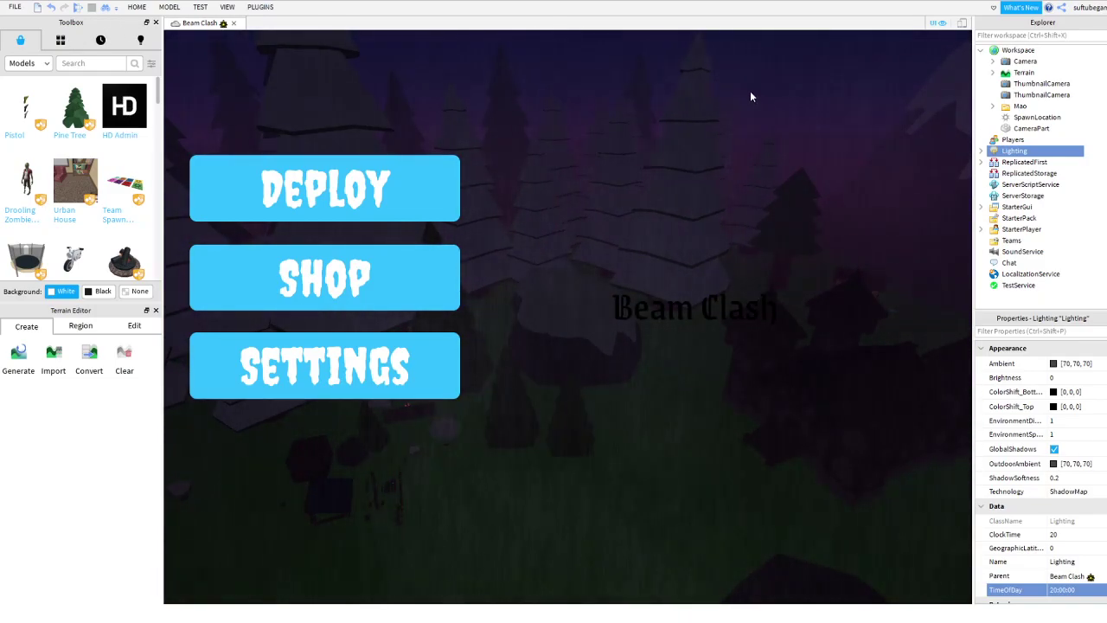
Look around the map to examine the rain against the night sky, trees and village.
right_click_drag(750, 96, 750, 96)
right_click_drag(514, 113, 513, 113)
right_click_drag(590, 140, 588, 141)
mouse_move(498, 159)
right_mouse_down()
mouse_move(499, 171)
mouse_move(508, 140)
mouse_move(508, 158)
right_mouse_up()
key("w")
right_click_drag(557, 470, 588, 469)
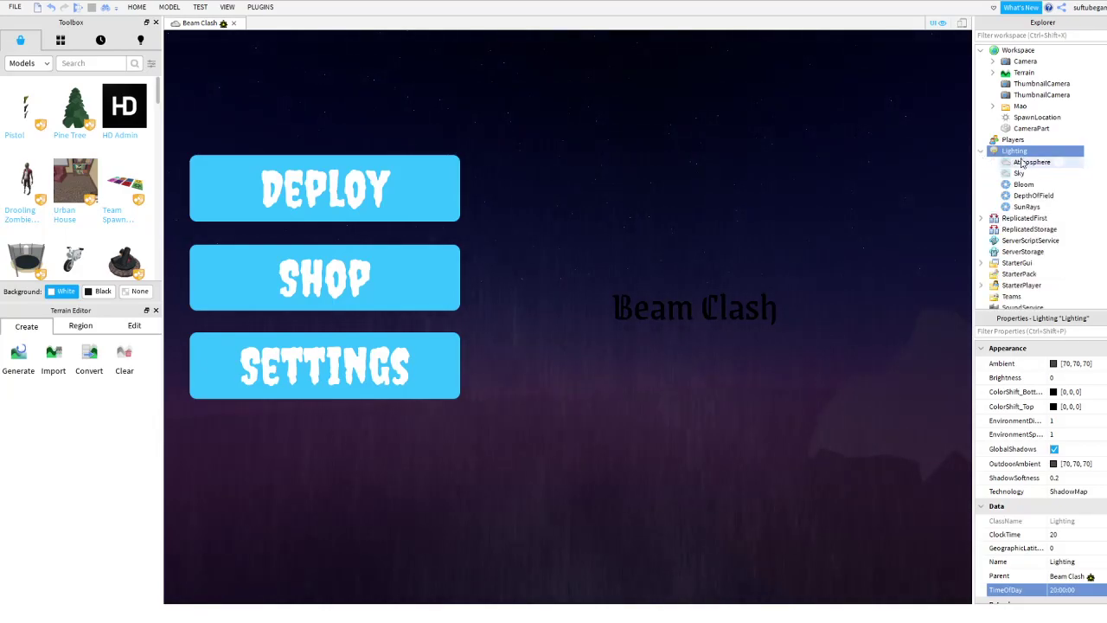
left_click(983, 162)
left_click(980, 152)
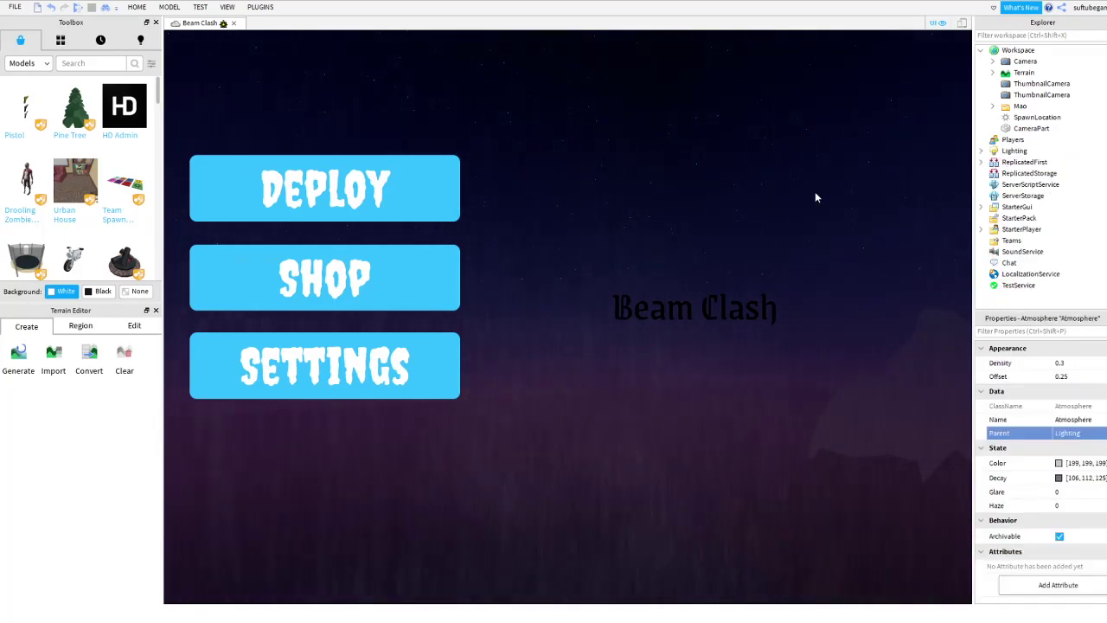
left_click(754, 195)
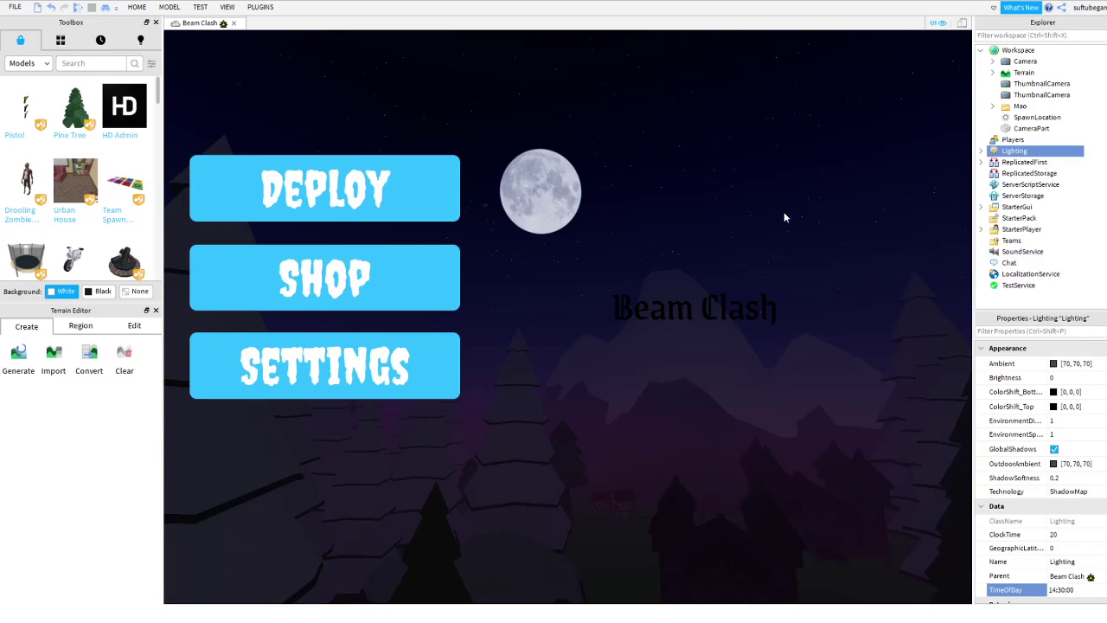
Set the Lighting time of day to 14:30:00 to return the map to daylight.
key("Return")
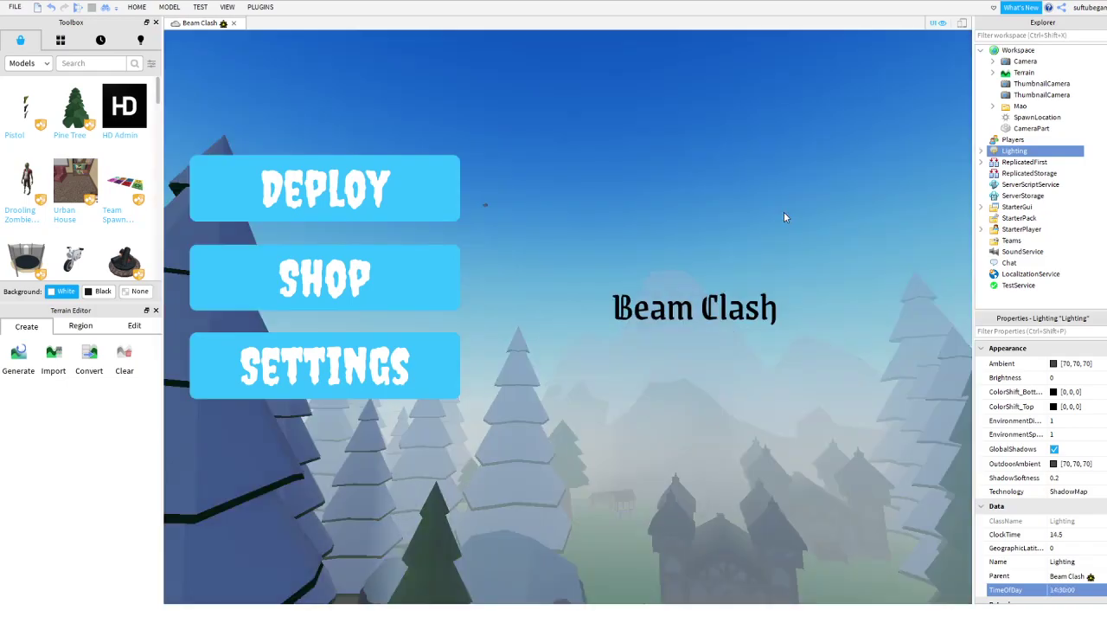
right_click_drag(756, 284, 757, 286)
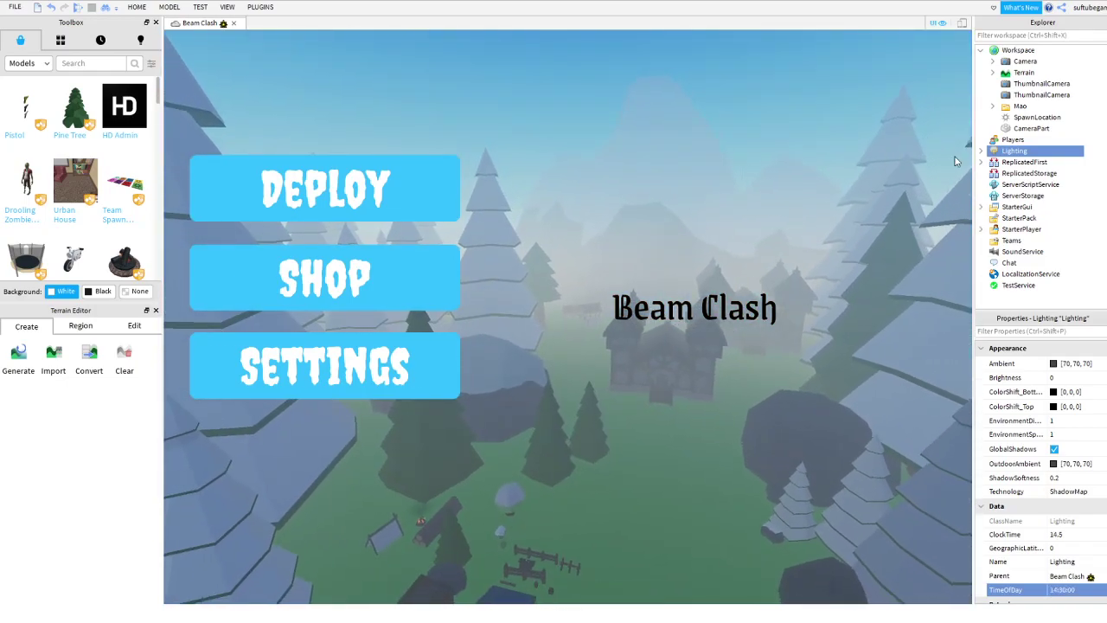
right_click_drag(797, 201, 797, 204)
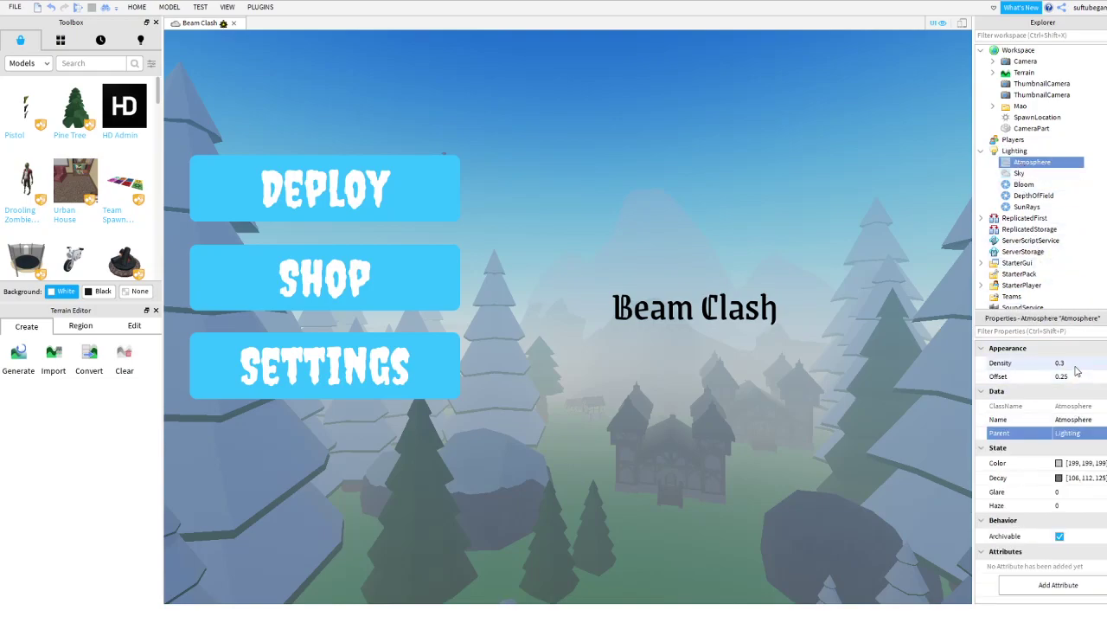
Lower the Atmosphere density to 0.25 to thin the fog.
left_click_drag(1101, 360, 1097, 361)
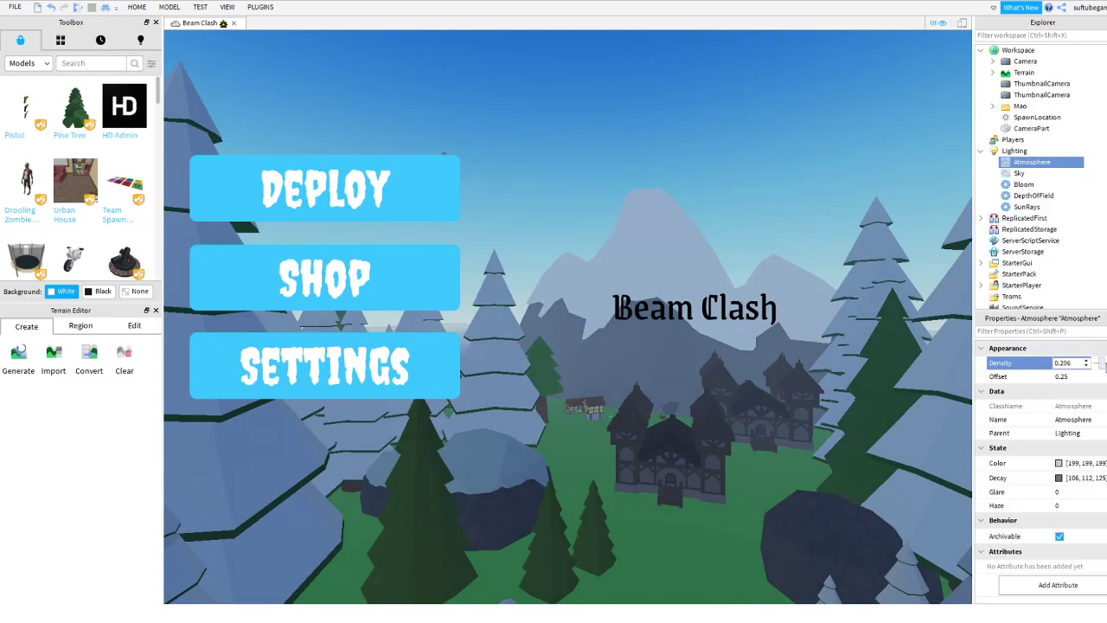
left_click_drag(1103, 365, 1101, 367)
left_click(709, 196)
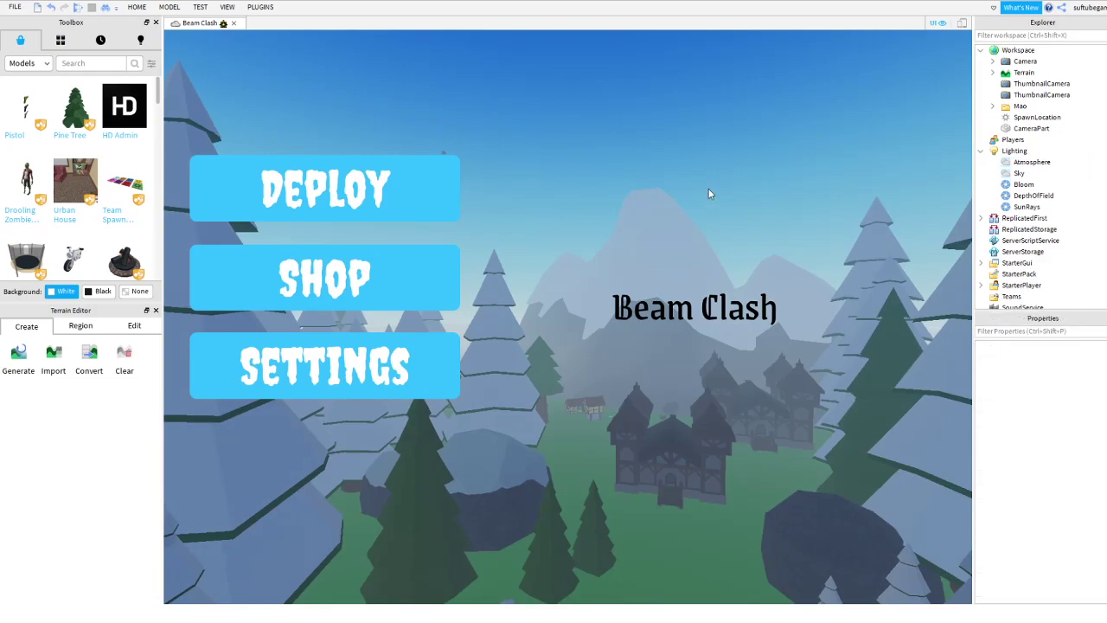
Raise the Lighting brightness to give the map a bright daytime look.
key("w")
key("a")
key("w")
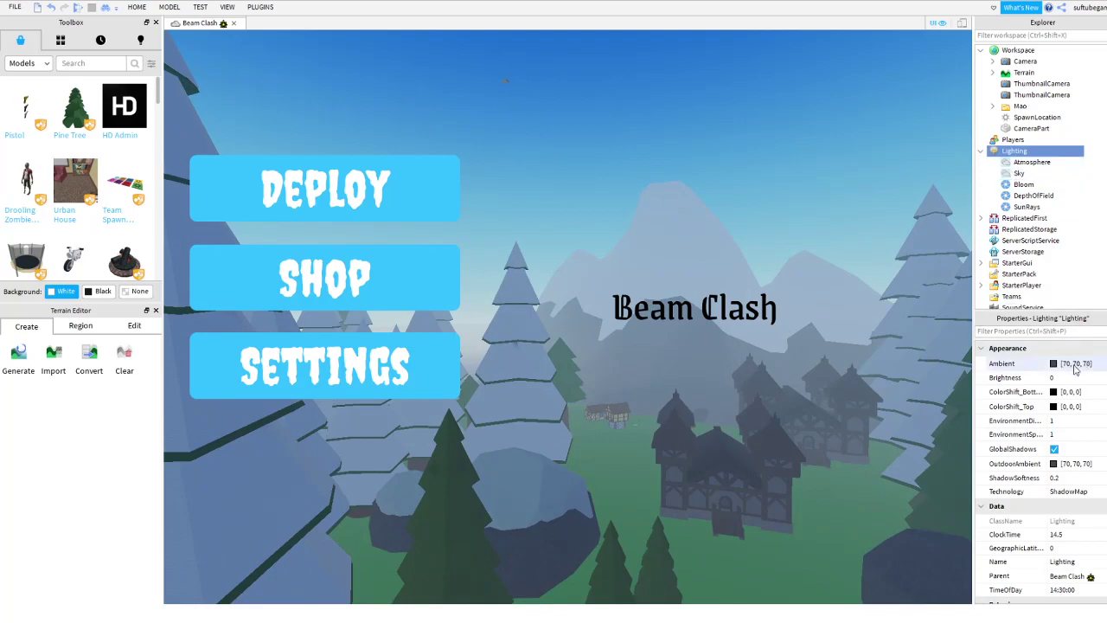
type("3")
key("Return")
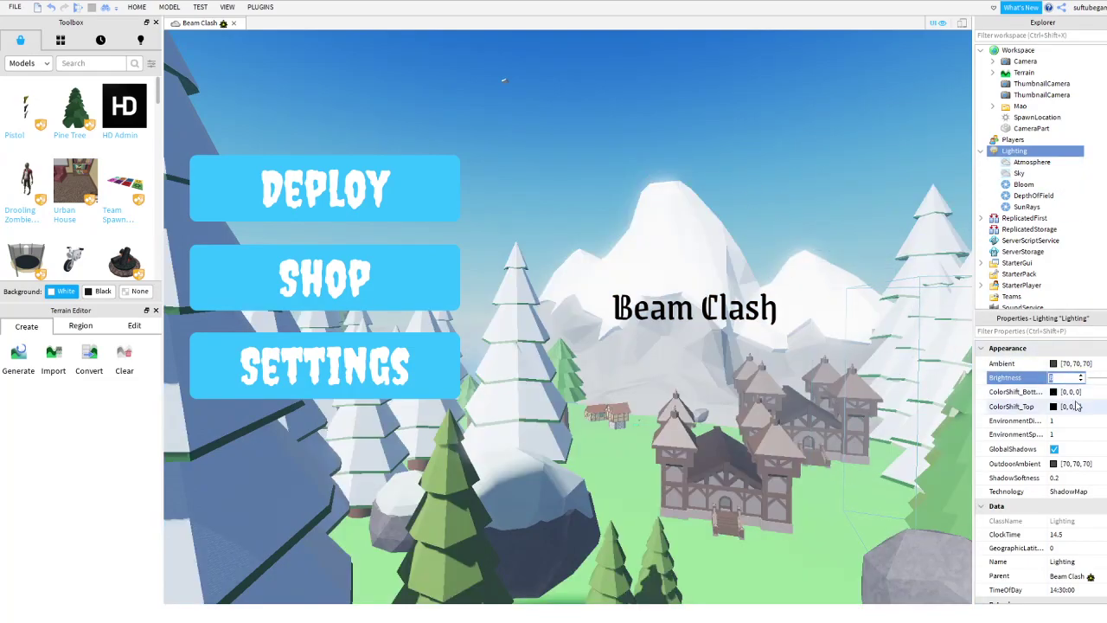
type("1")
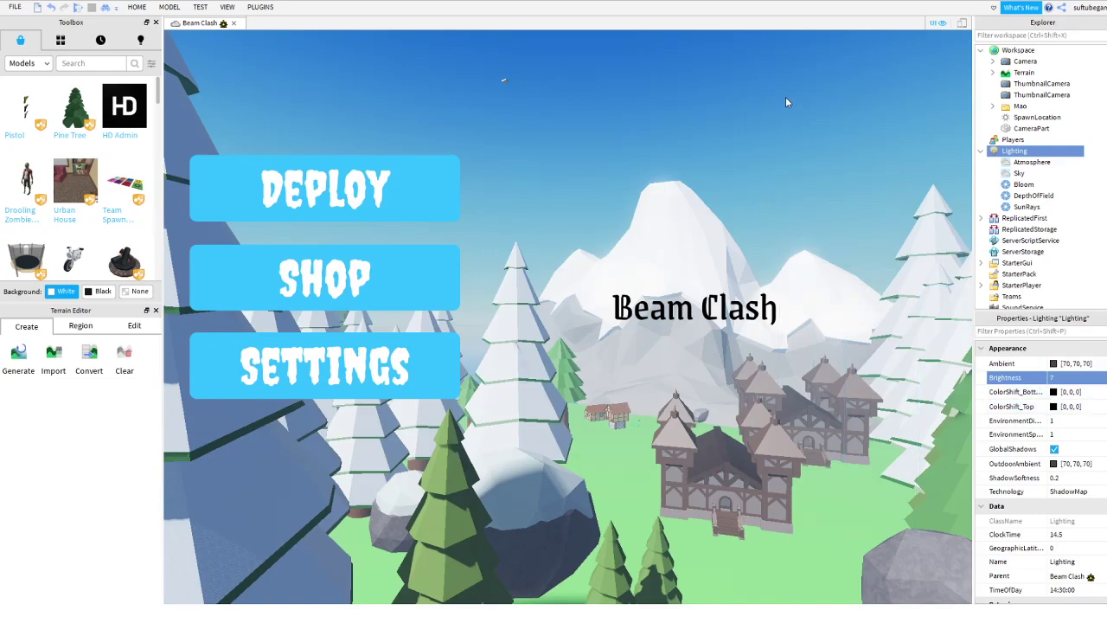
left_click(787, 100)
right_click_drag(787, 101, 788, 107)
key("w")
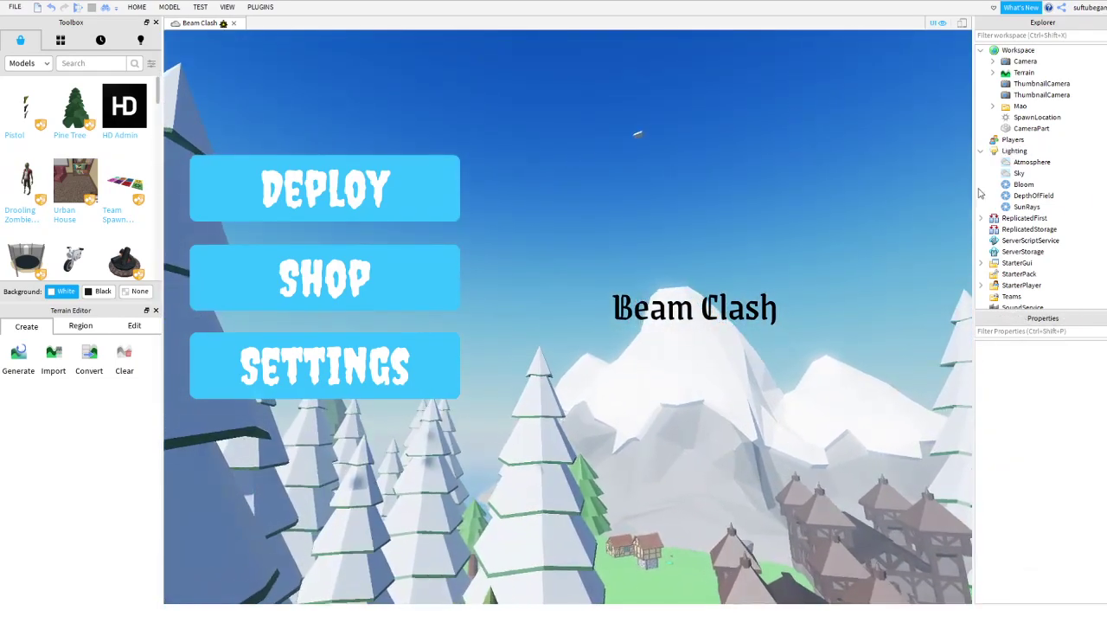
Set the Atmosphere density to 0.286 to thicken the fog around the village and mountains.
left_click(1030, 162)
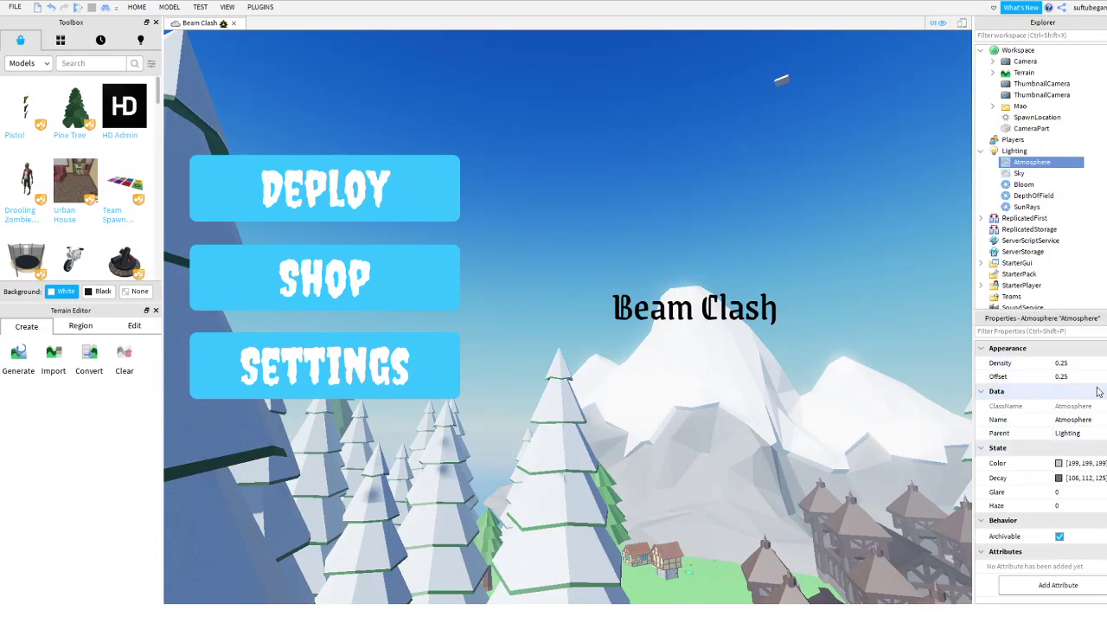
type("0.286")
key("Return")
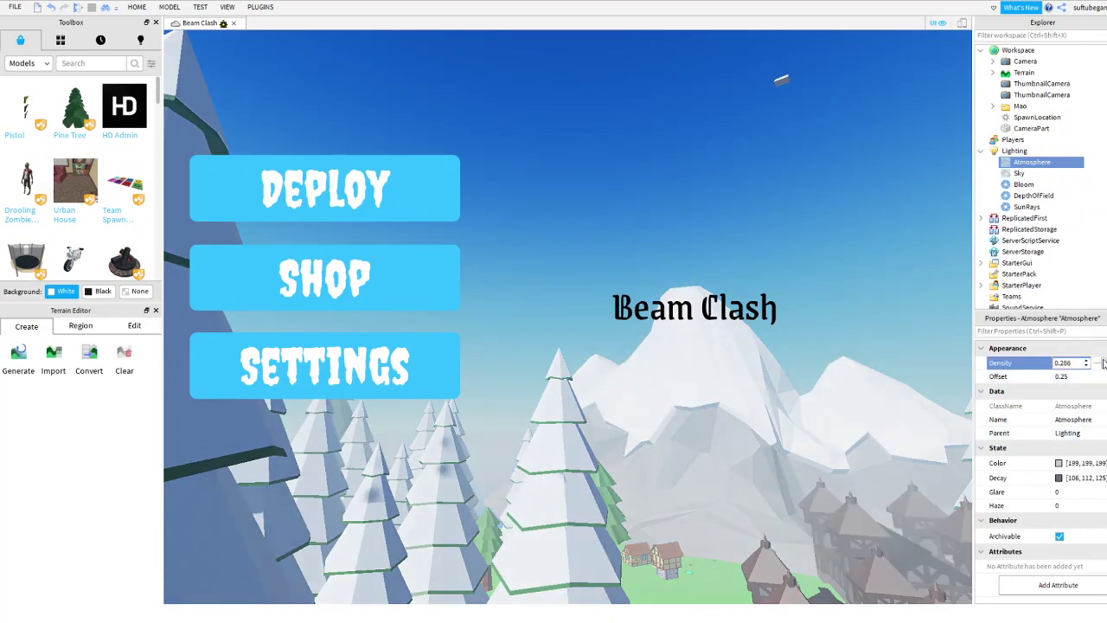
left_click(837, 266)
right_click_drag(837, 266, 842, 267)
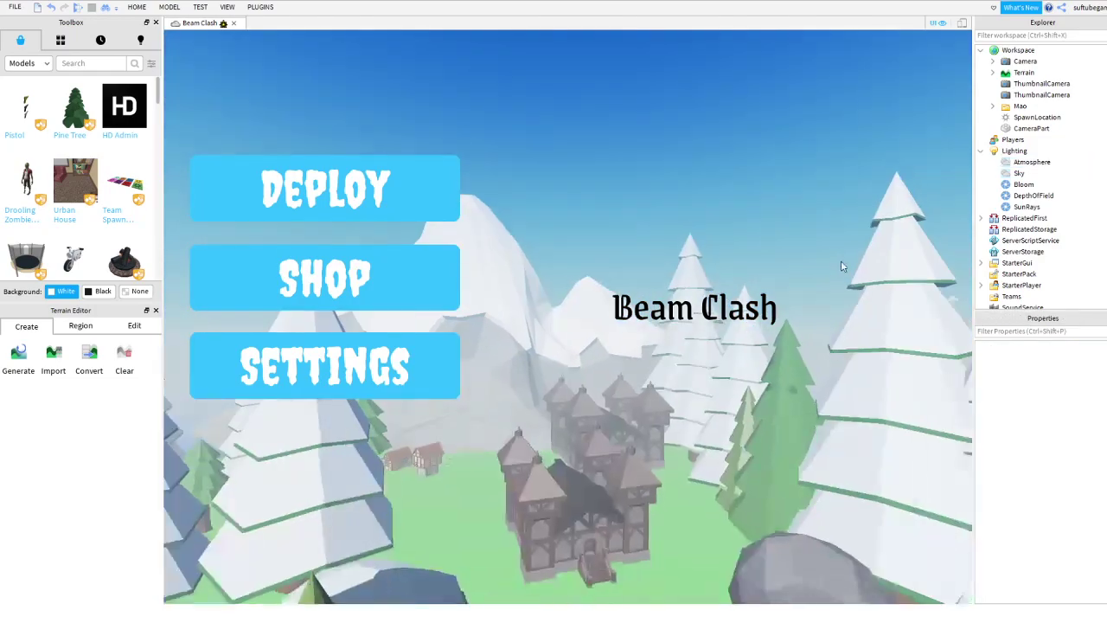
scroll(812, 244, "down", 3)
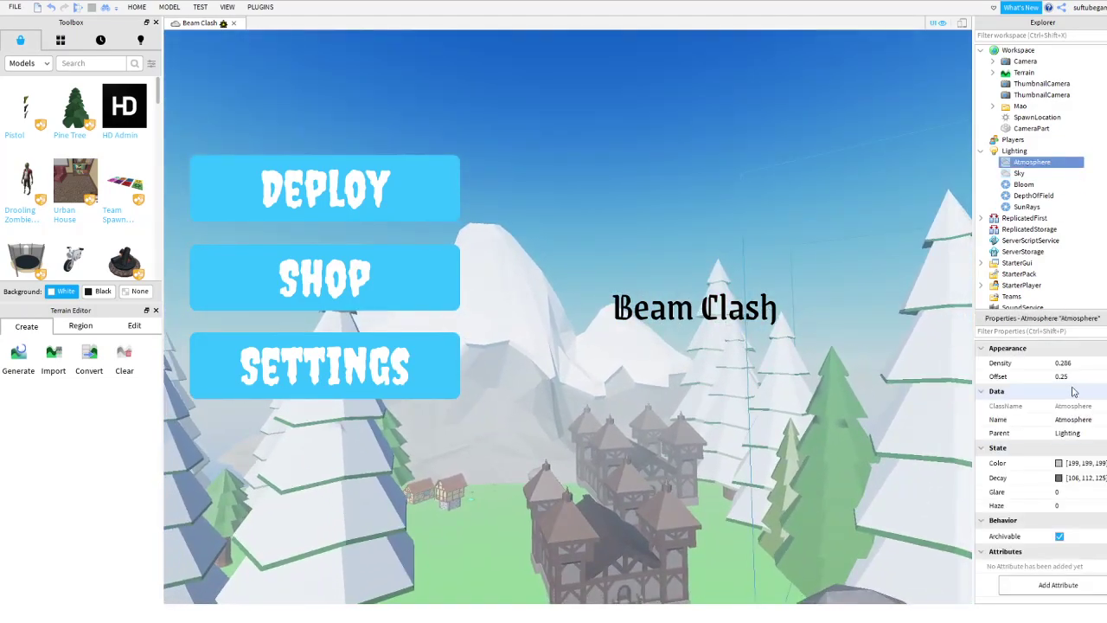
right_click_drag(674, 186, 689, 189)
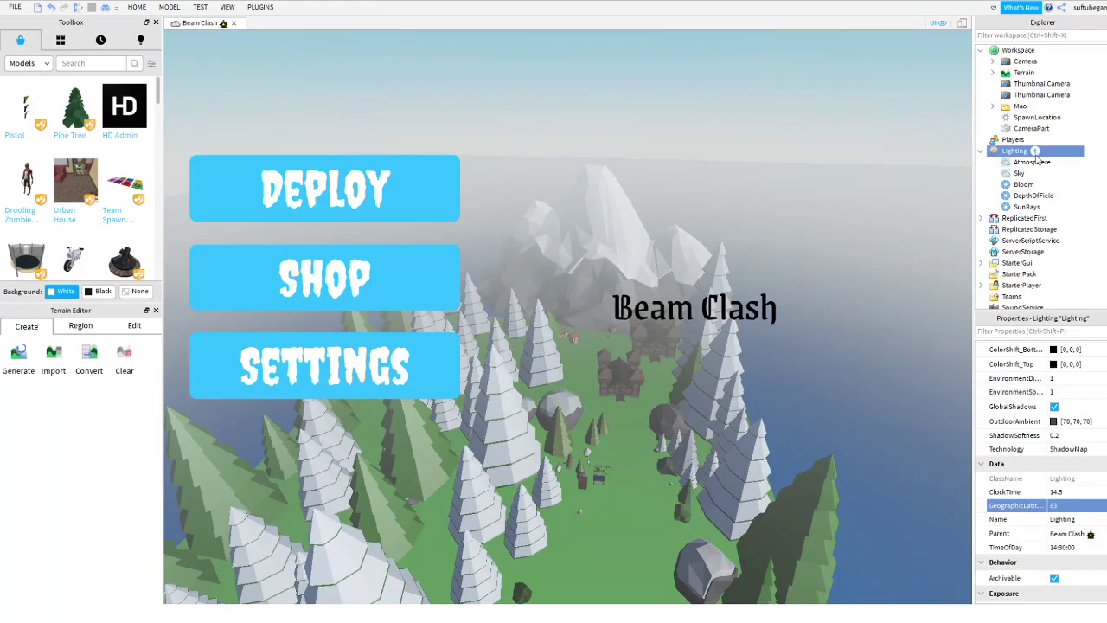
Add a Blur effect to Lighting with a size of 6.
left_click(1021, 292)
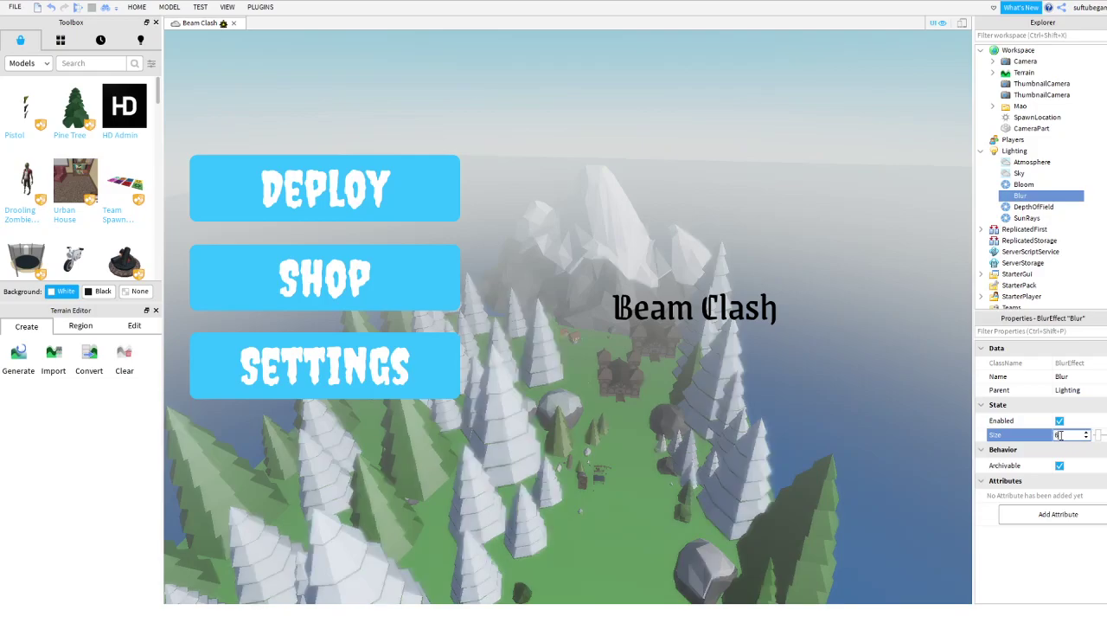
right_click_drag(750, 244, 750, 245)
key("w")
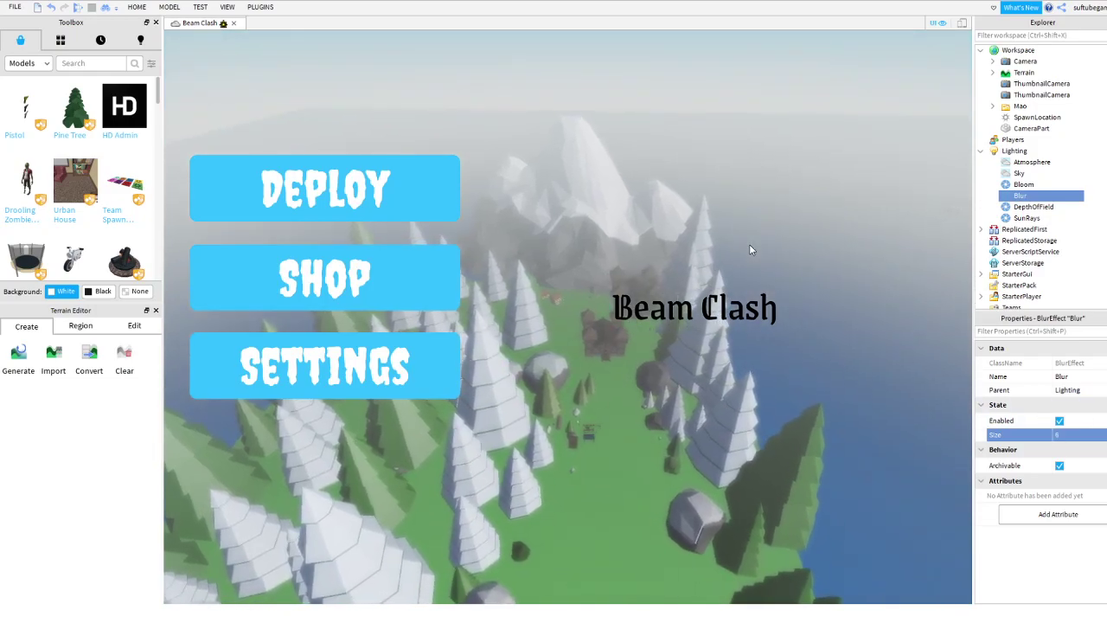
Fly around the map to examine the blur and fog over the trees, village, mountains and water.
key("w")
key("a")
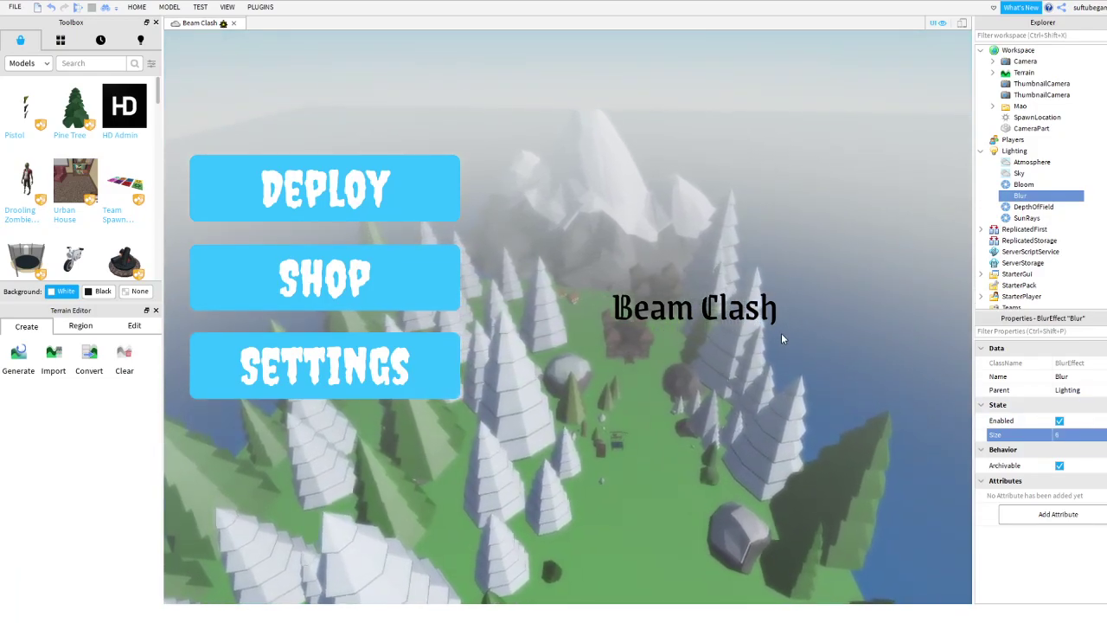
key("w")
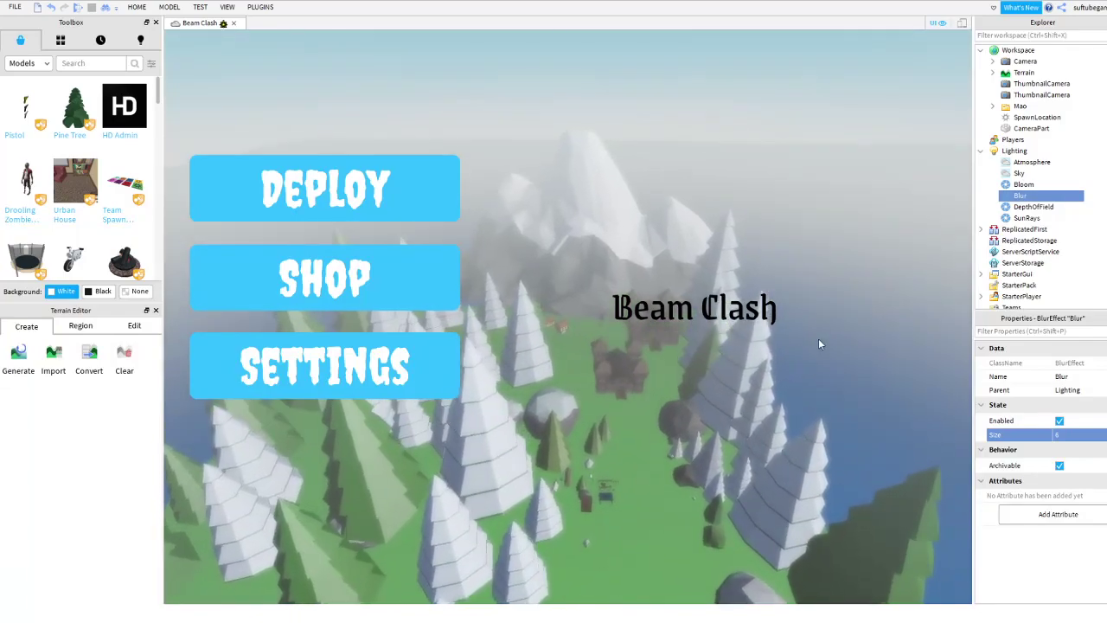
mouse_move(820, 343)
right_mouse_down()
mouse_move(833, 332)
mouse_move(818, 336)
right_mouse_up()
key("w")
key("w")
key("d")
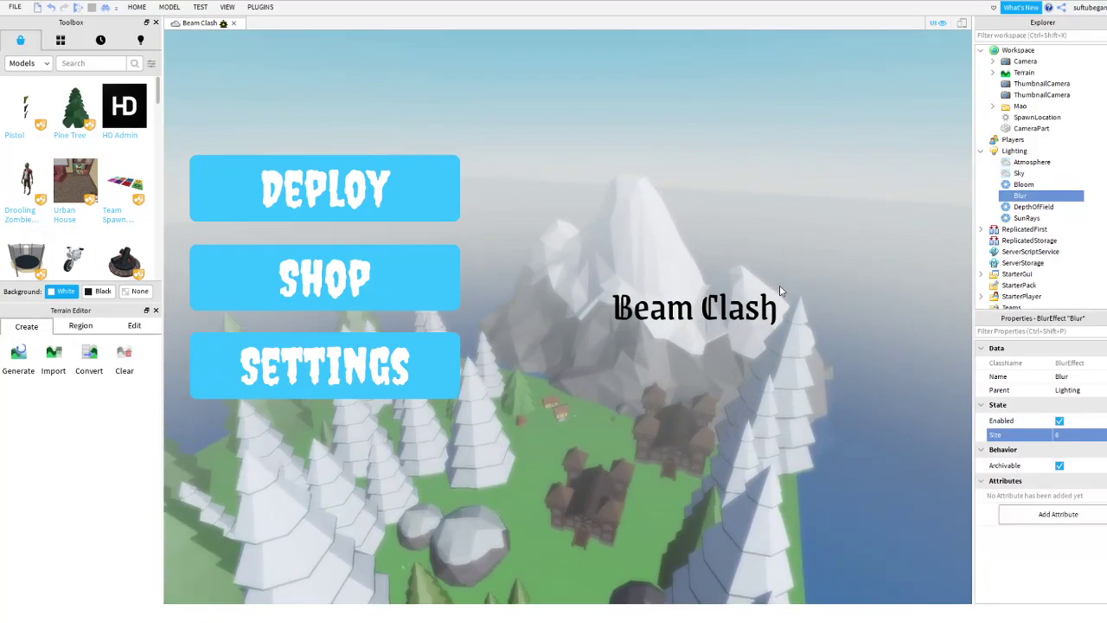
right_click_drag(774, 252, 774, 249)
key("s")
key("a")
right_click_drag(475, 365, 475, 365)
key("w")
key("w")
right_click_drag(630, 546, 630, 545)
key("s")
key("s")
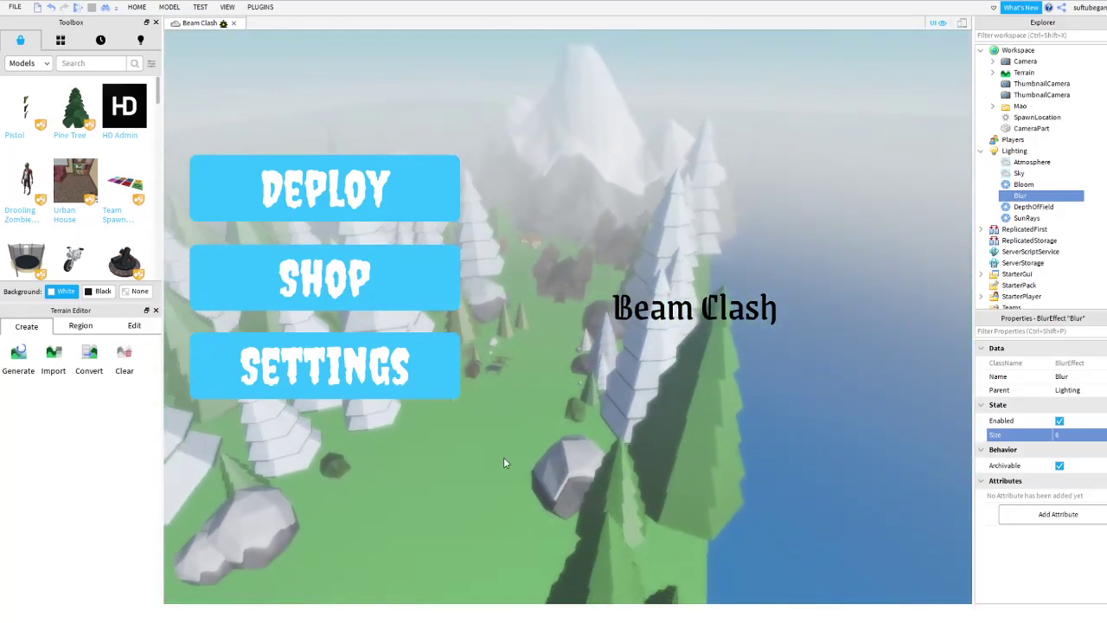
right_click_drag(498, 476, 484, 444)
key("s")
key("a")
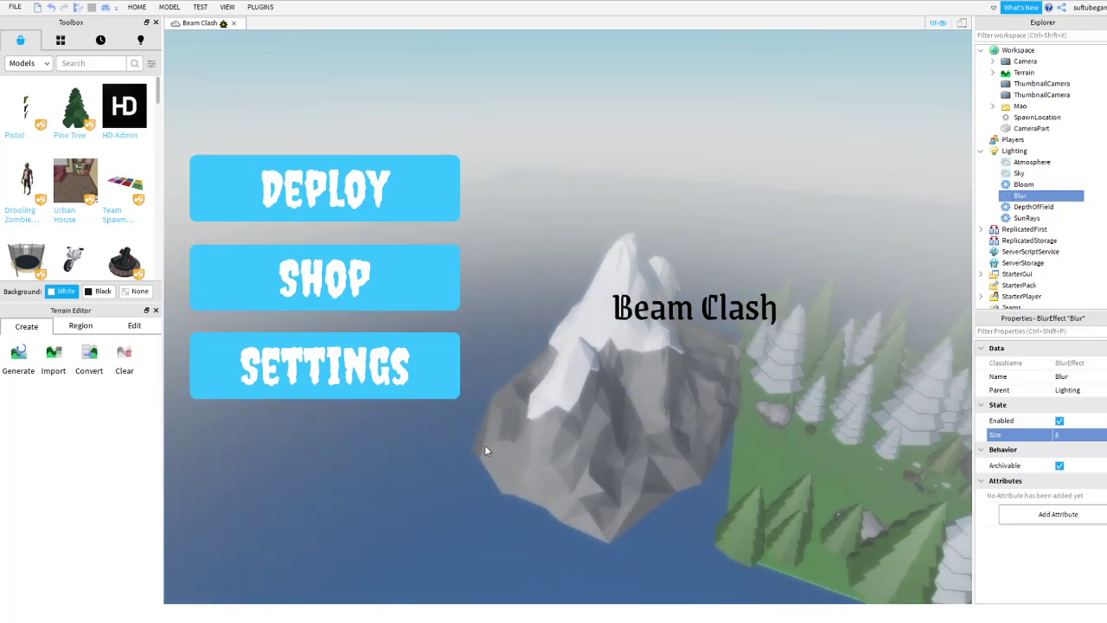
key("w")
key("w")
right_click_drag(487, 396, 489, 397)
right_click_drag(671, 361, 547, 490)
key("w")
key("s")
key("a")
key("s")
key("w")
key("w")
key("w")
key("w")
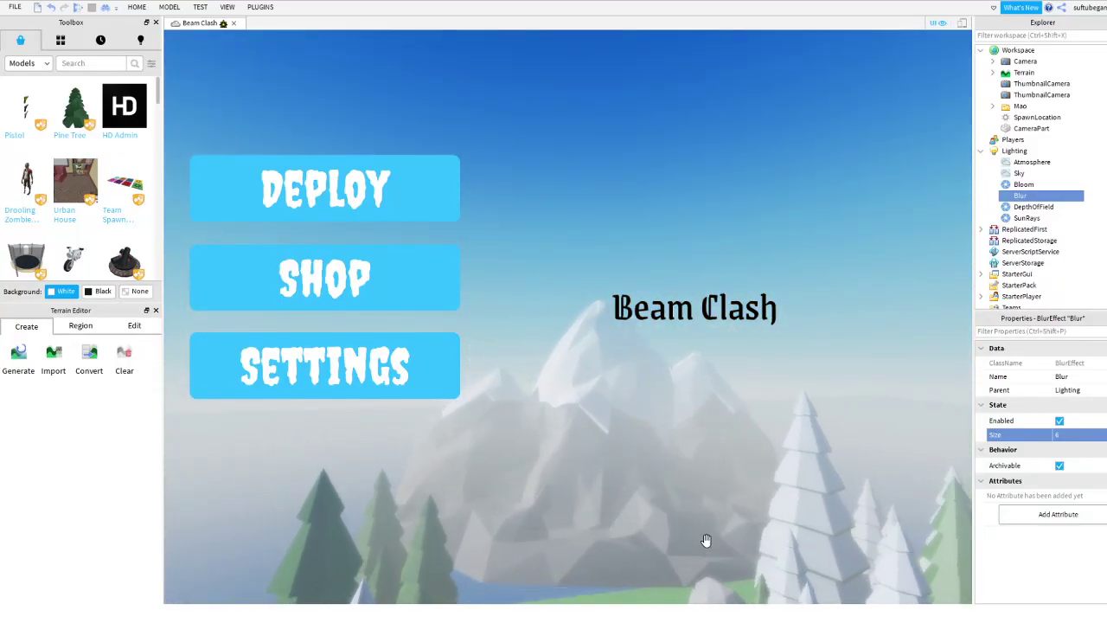
key("s")
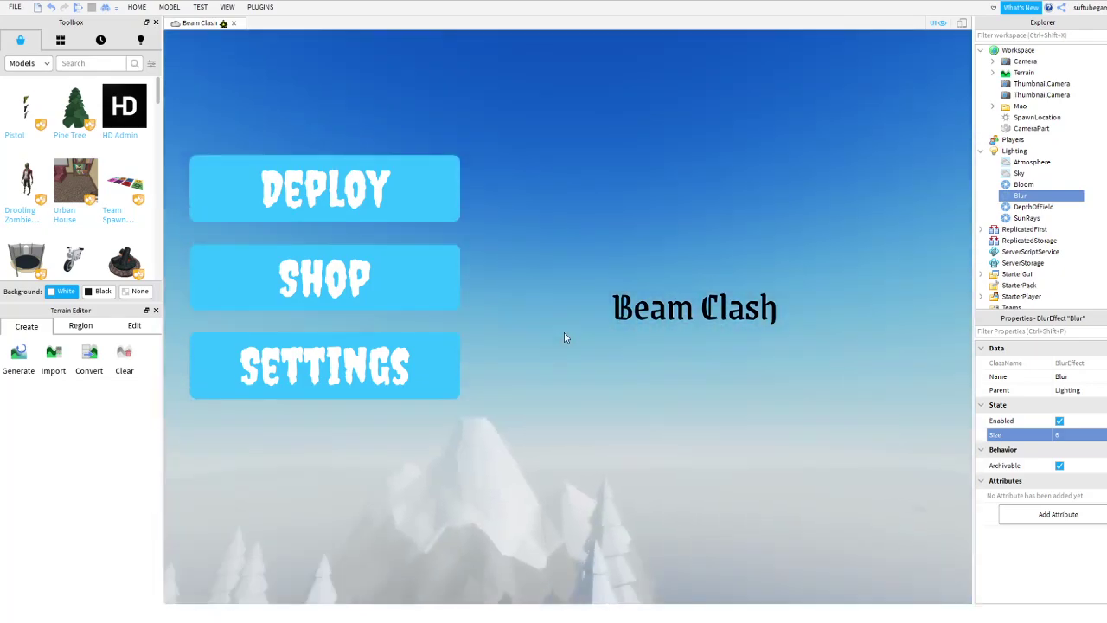
right_click_drag(564, 333, 564, 333)
key("w")
key("w")
right_click_drag(580, 436, 429, 464)
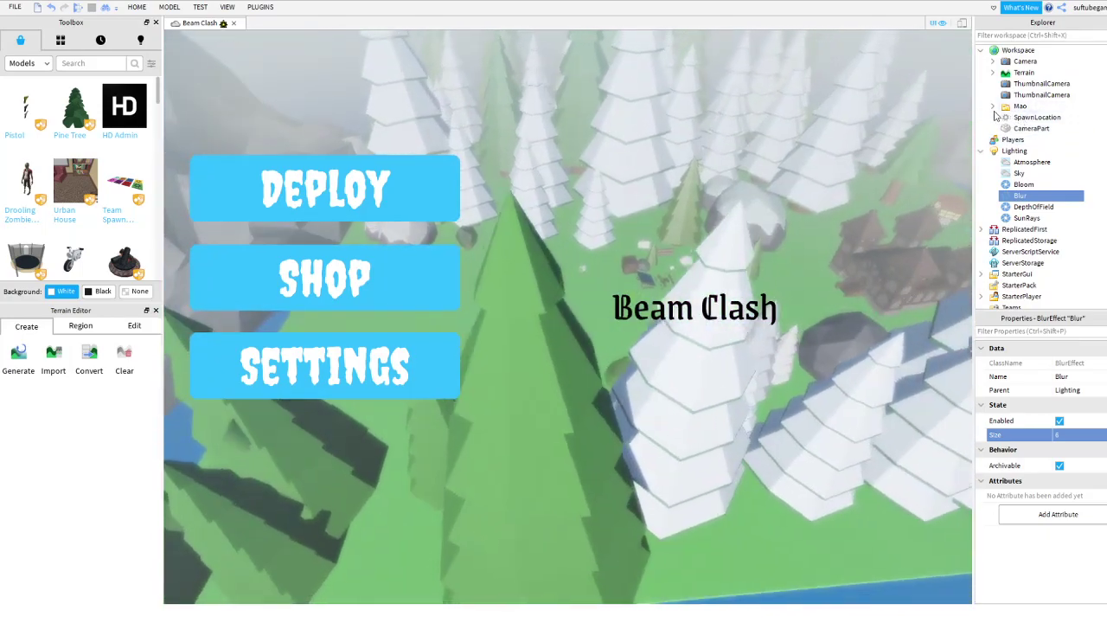
Look through the contents of the Mao folder, checking the SpawnLocation and Baseplate parts, and close the folder again.
left_click(992, 106)
left_click(992, 105)
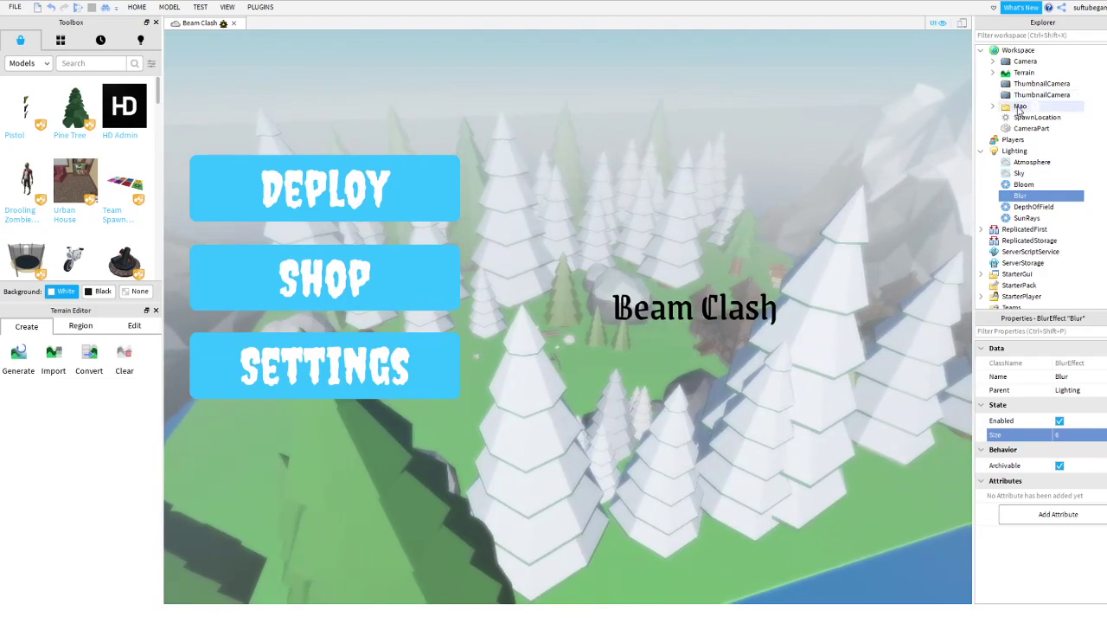
left_click(993, 105)
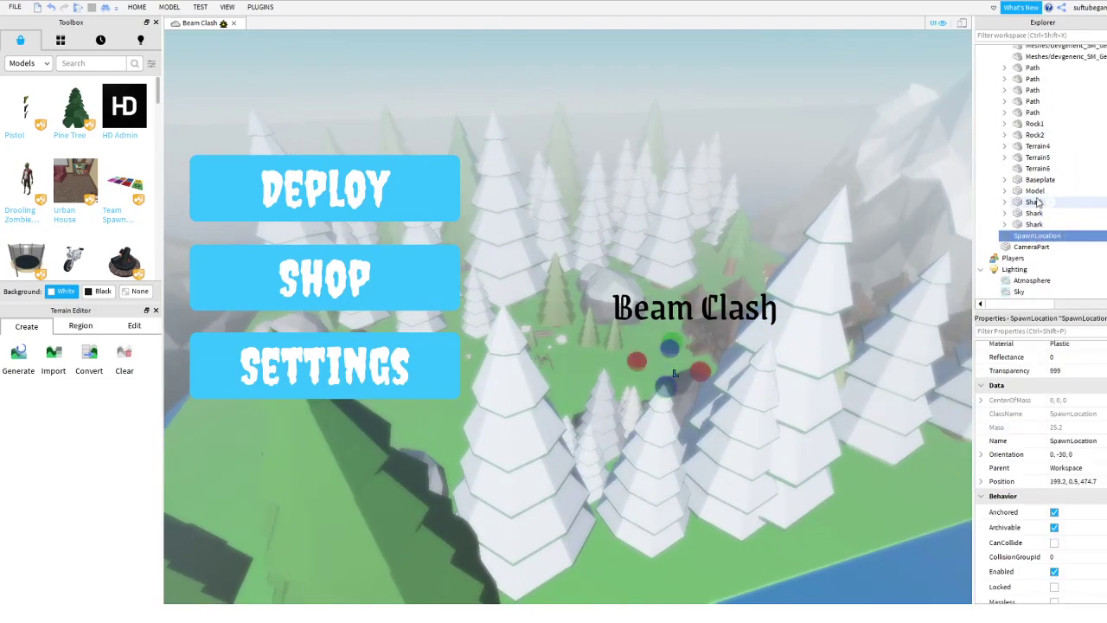
left_click_drag(818, 269, 826, 265)
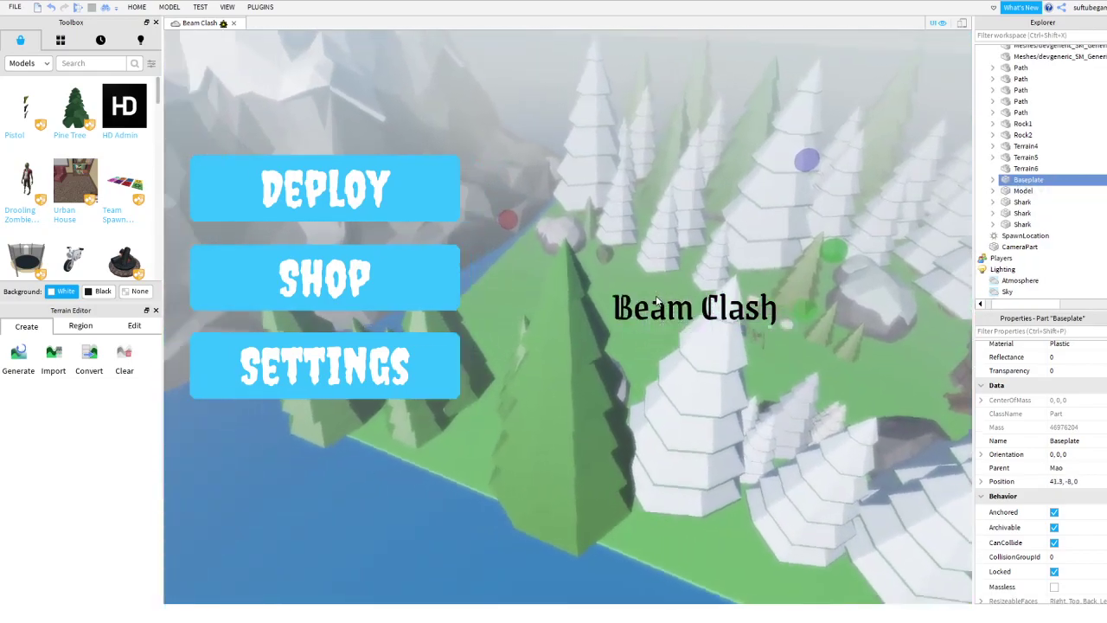
right_click_drag(656, 301, 656, 301)
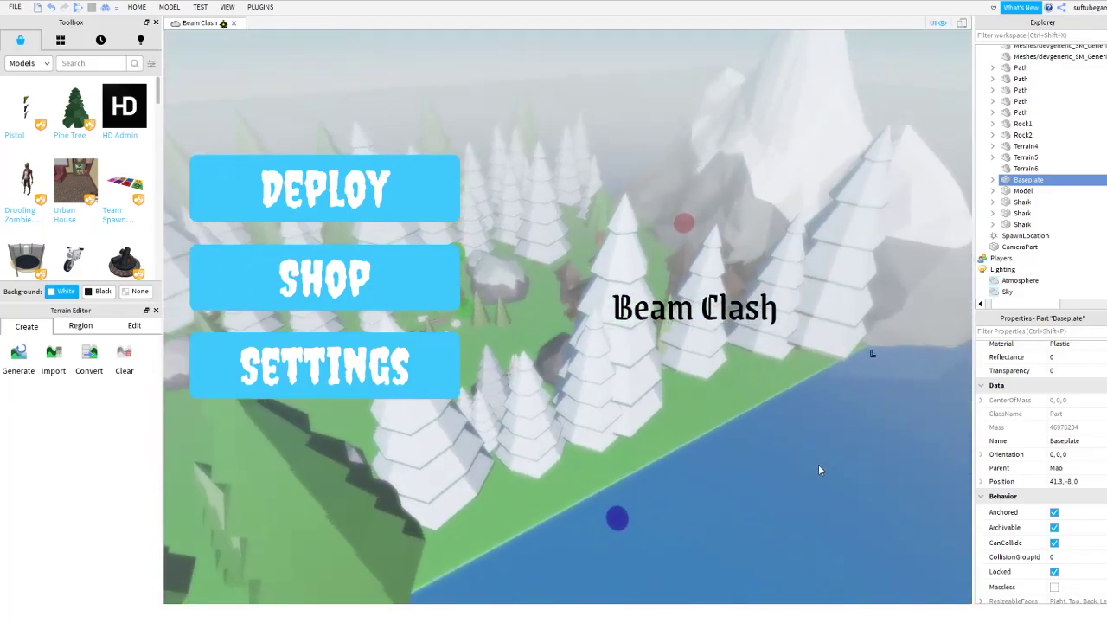
left_click(819, 468)
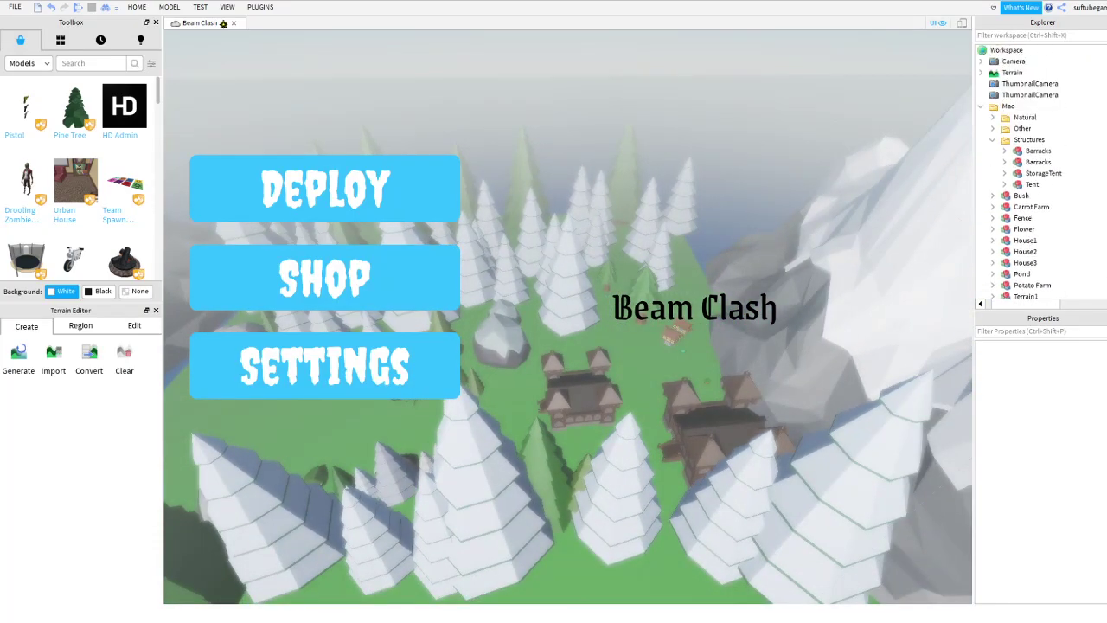
left_click(991, 107)
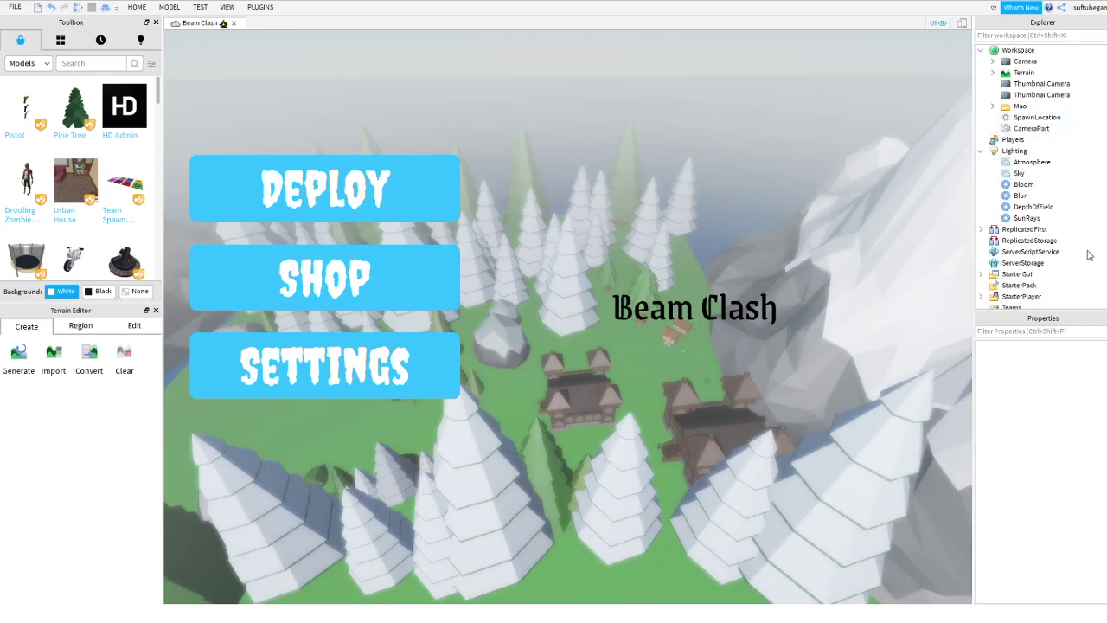
Collapse the Workspace tree and set the Blur effect's size to 8.
scroll(1089, 256, "down", 1)
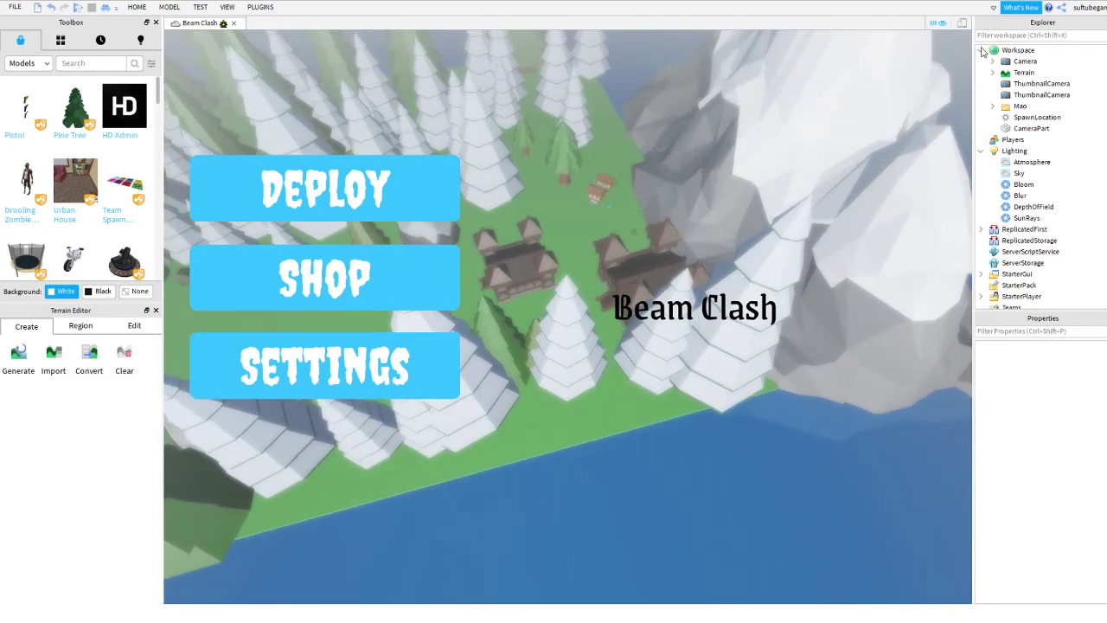
left_click(981, 50)
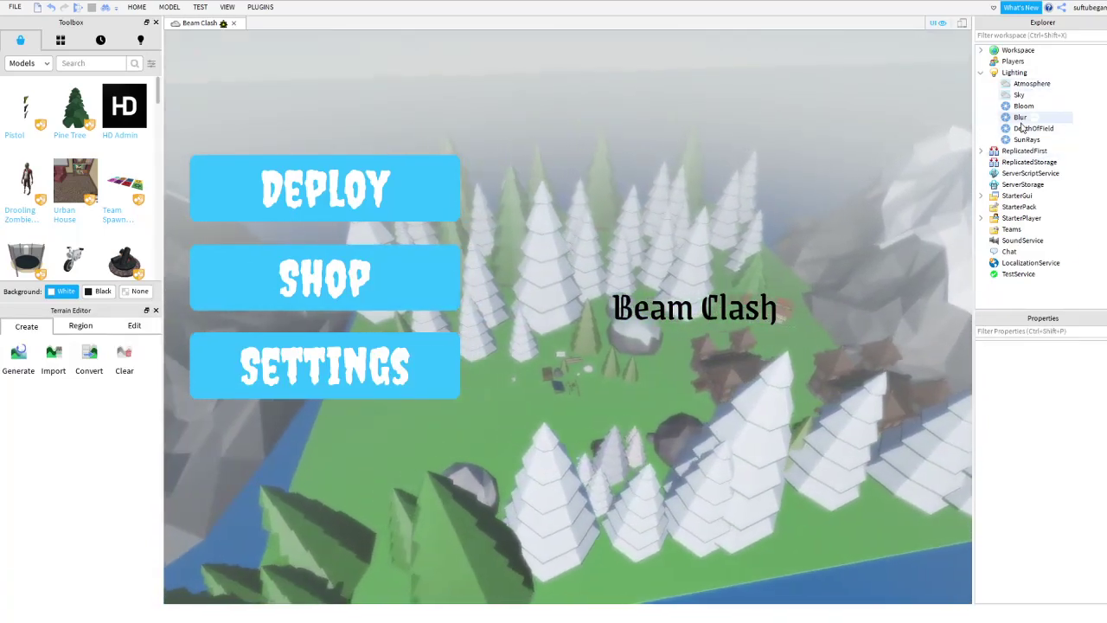
left_click(1021, 118)
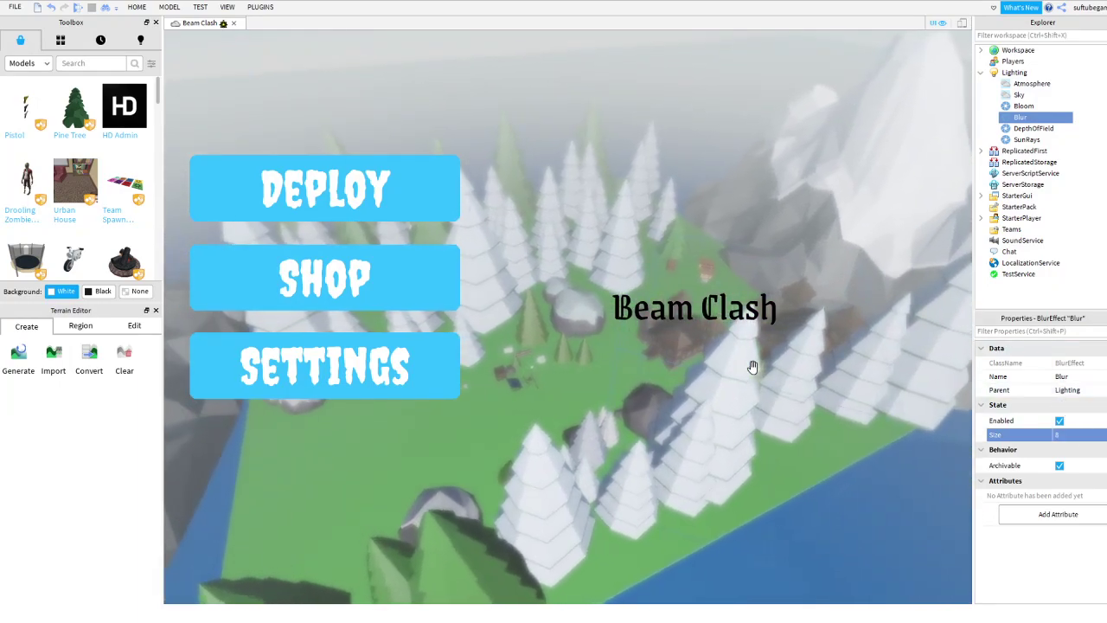
Start a playtest of the Beam Clash game and check that the Shop window opens and closes from the menu.
key("a")
right_click_drag(421, 421, 430, 424)
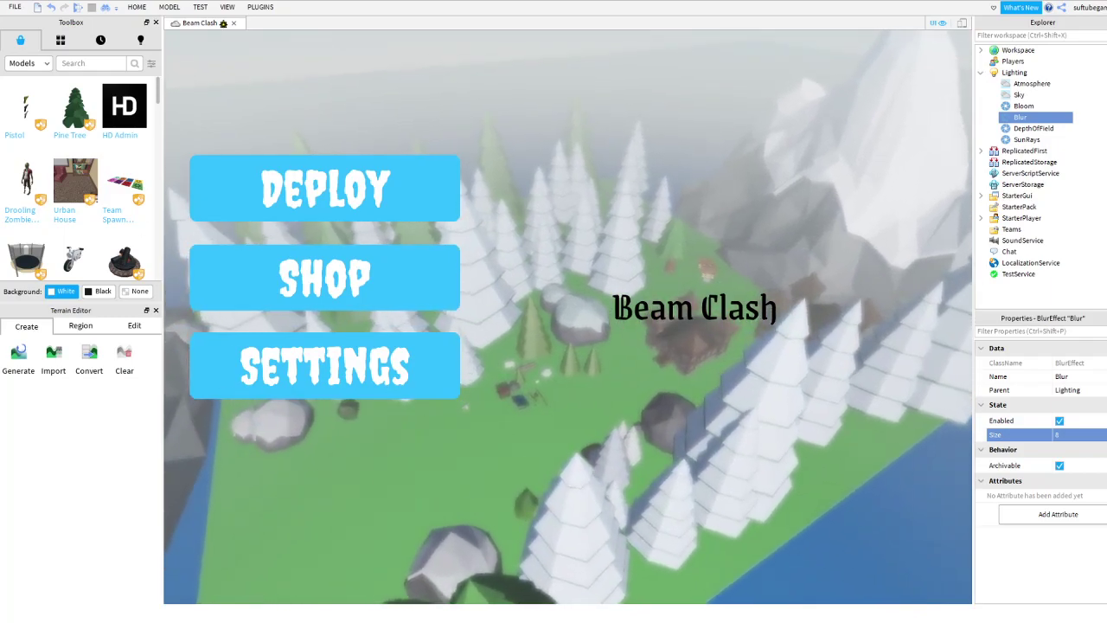
left_click(78, 8)
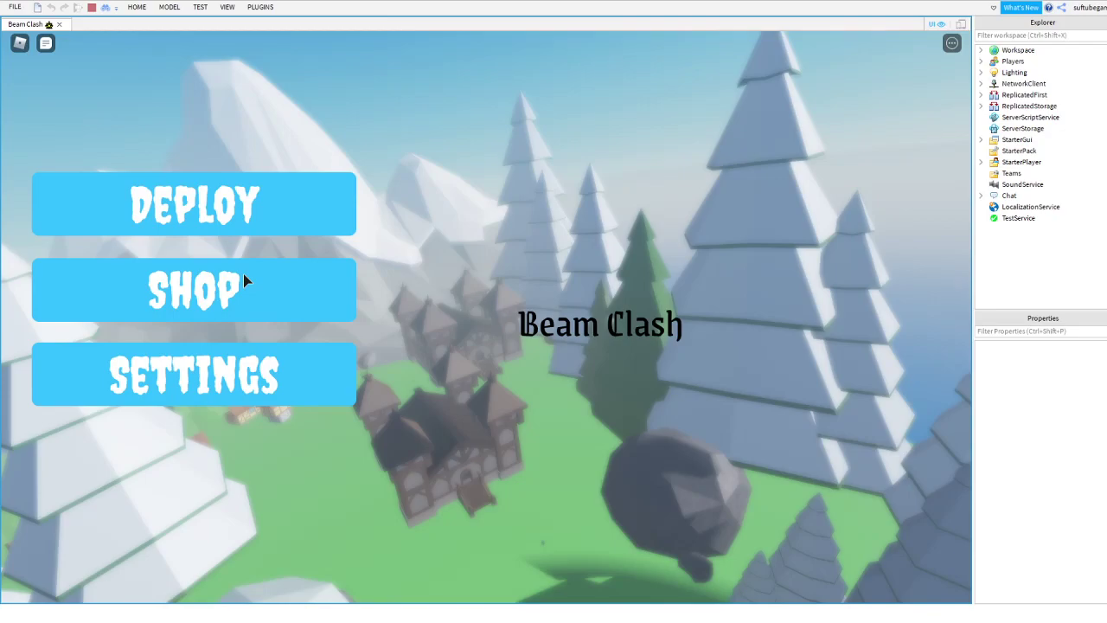
left_click(240, 273)
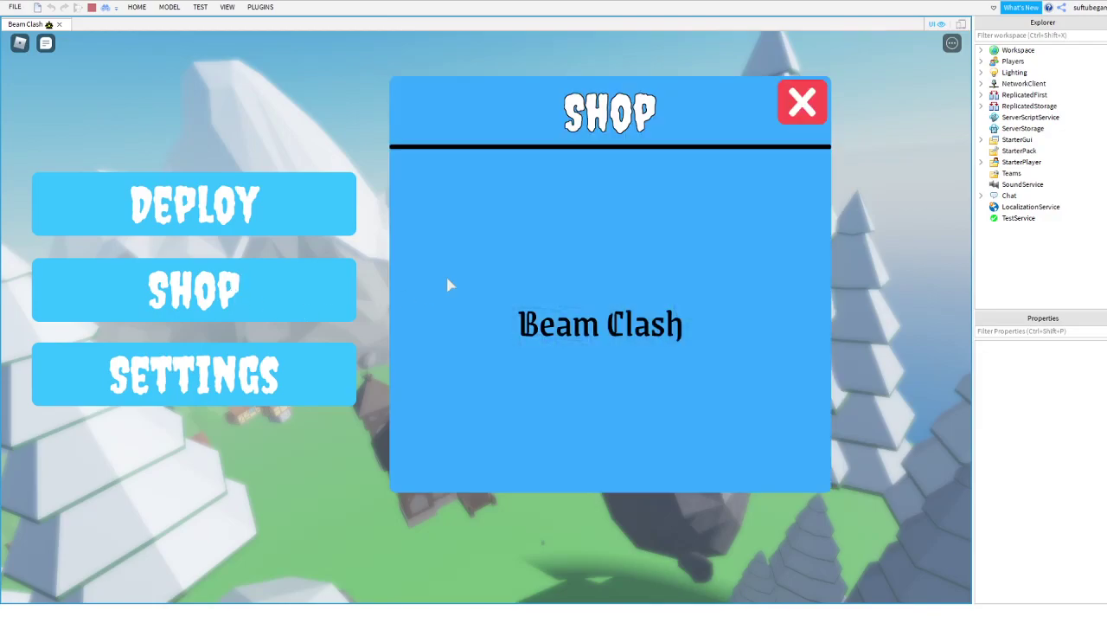
left_click(798, 102)
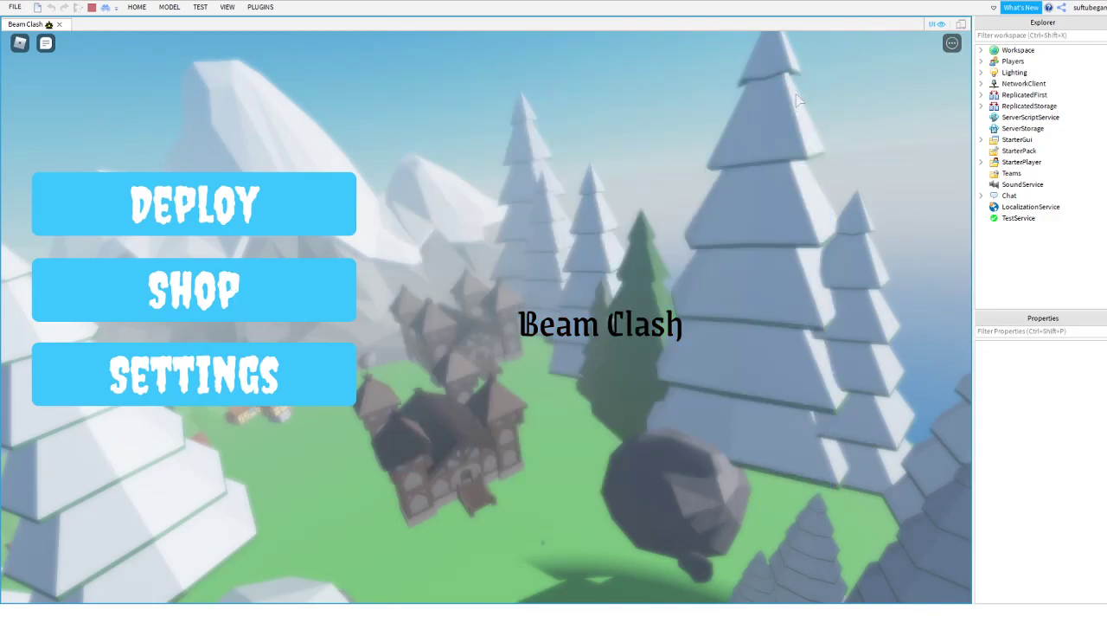
Test opening and closing the Settings window twice, and the Shop window once more, in the running game.
left_click(254, 400)
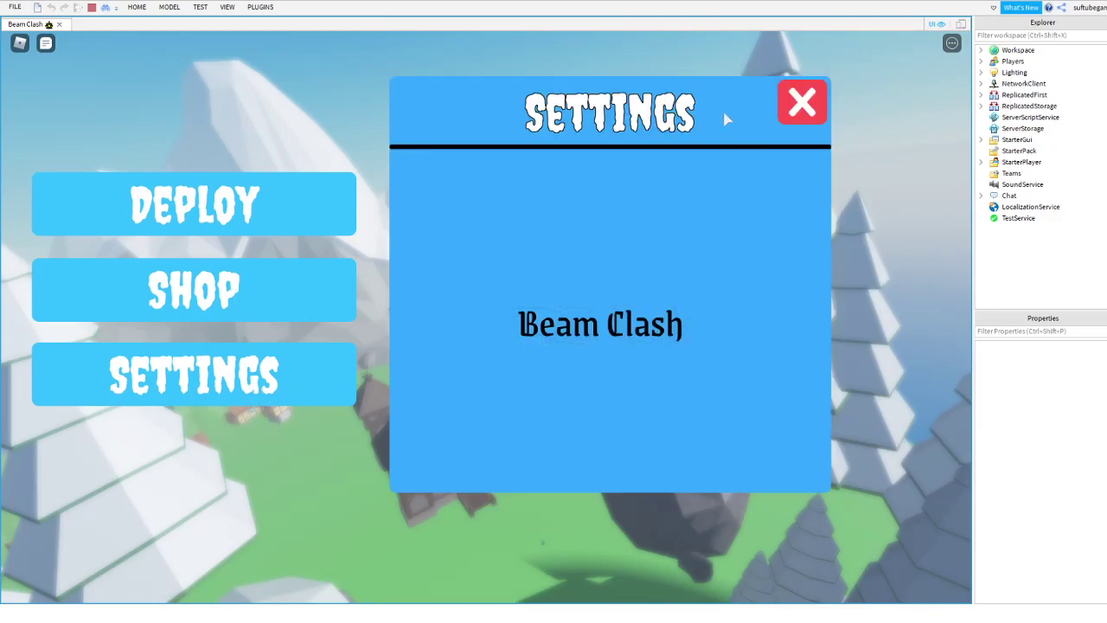
left_click(798, 100)
left_click(217, 391)
left_click(817, 104)
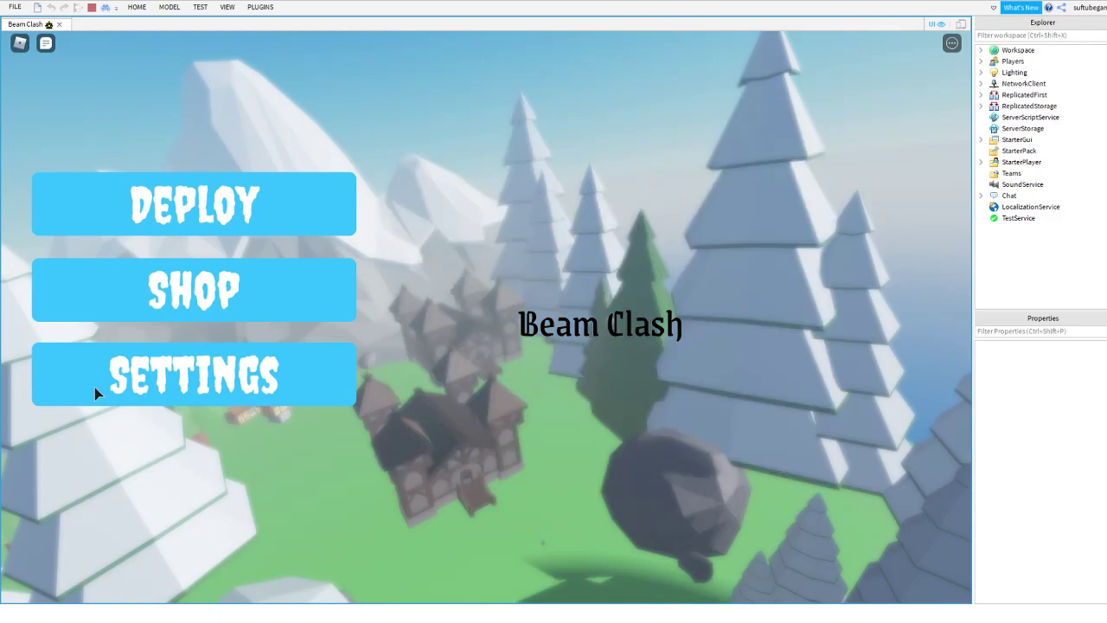
left_click(245, 300)
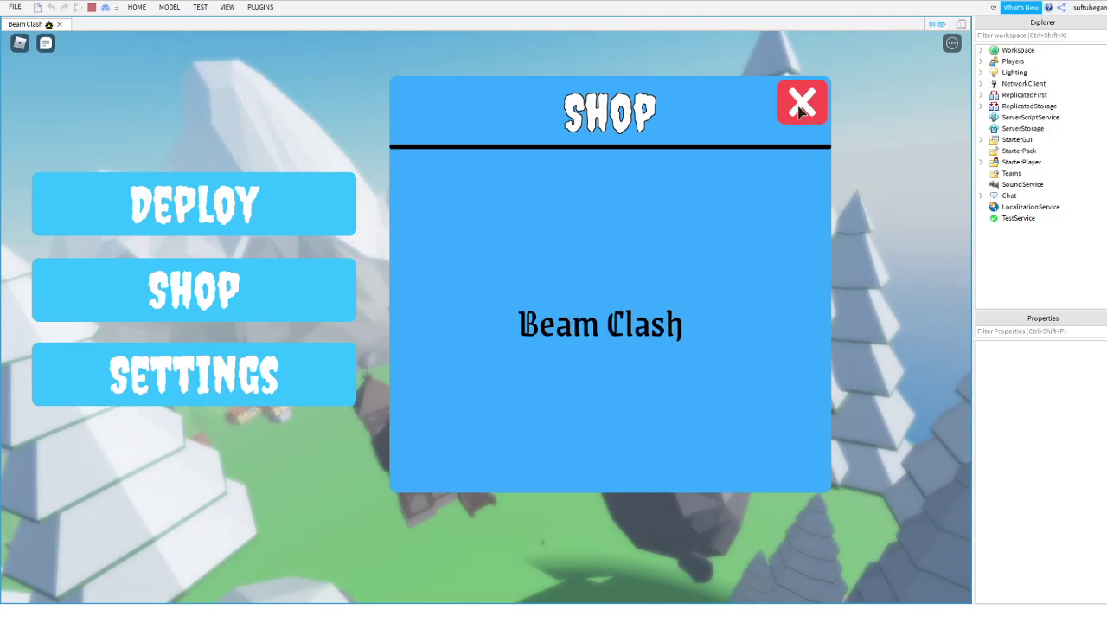
left_click(800, 106)
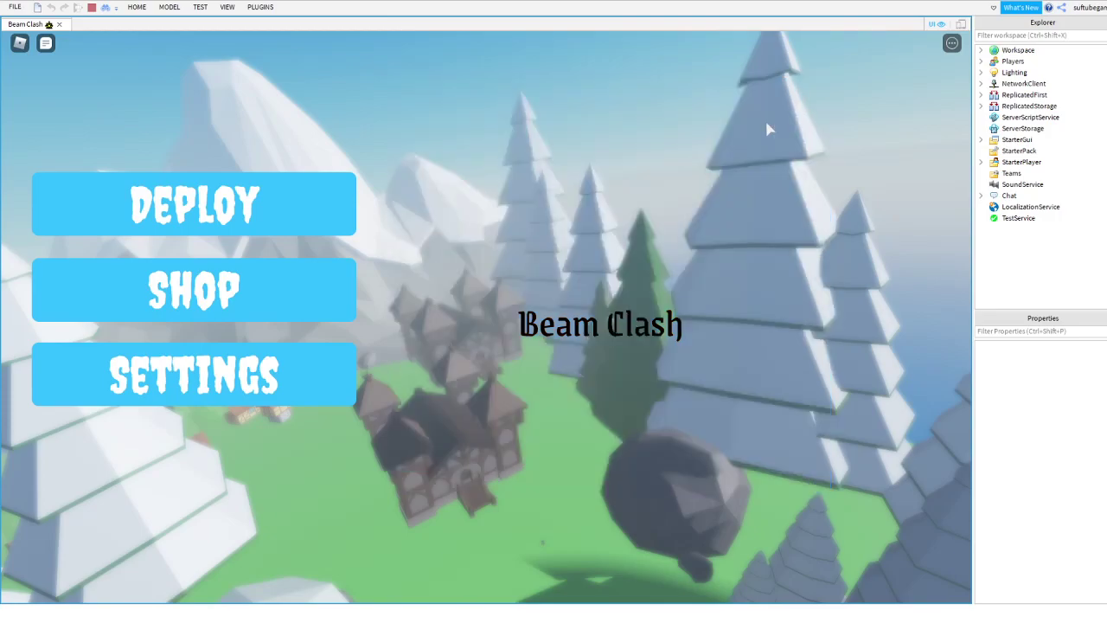